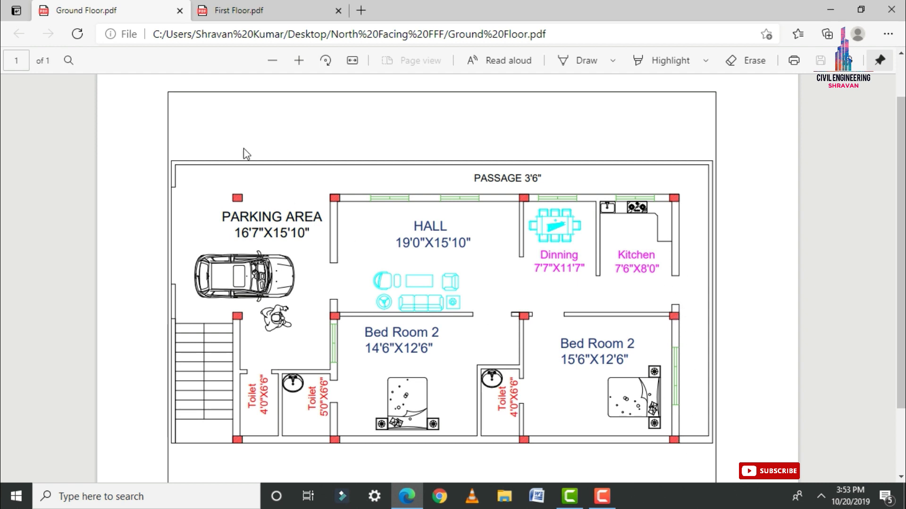
Step: Review the room and column layouts in the ground floor and first floor plan PDFs
left_click(220, 3)
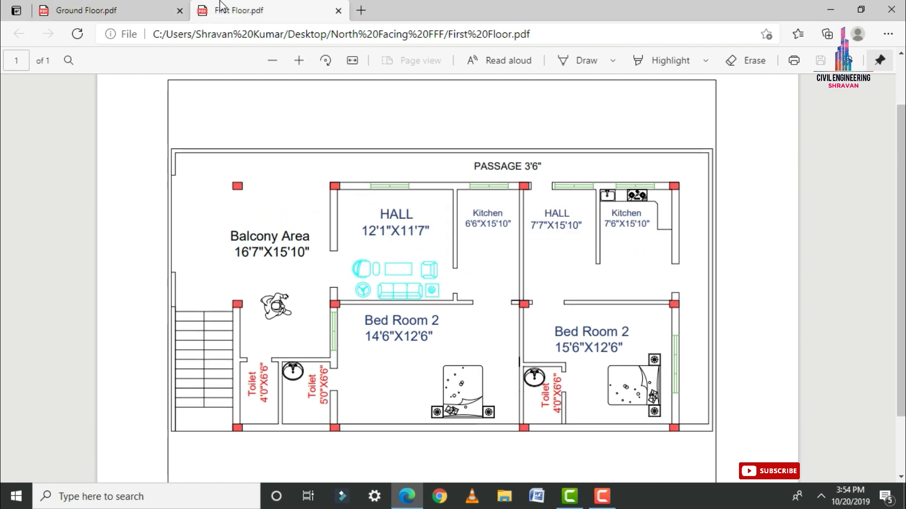
left_click(126, 13)
left_click(266, 13)
Step: Switch to STAAD.Pro and create a new Space project named ZZZ with meter and kilonewton units
key("super+d")
double_click(66, 182)
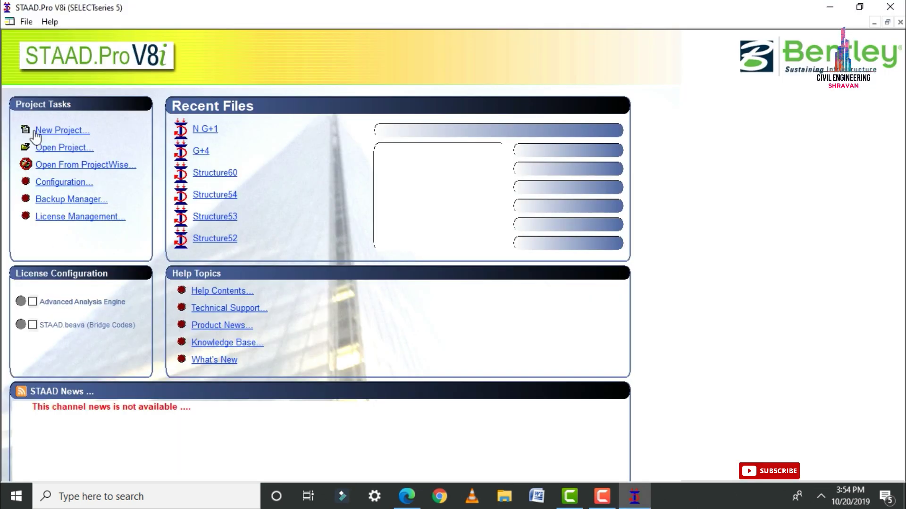
left_click(38, 129)
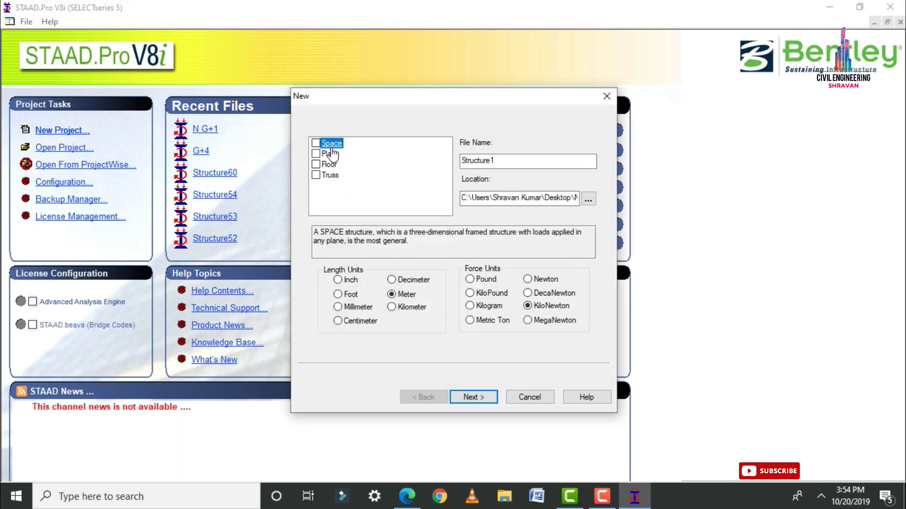
double_click(501, 161)
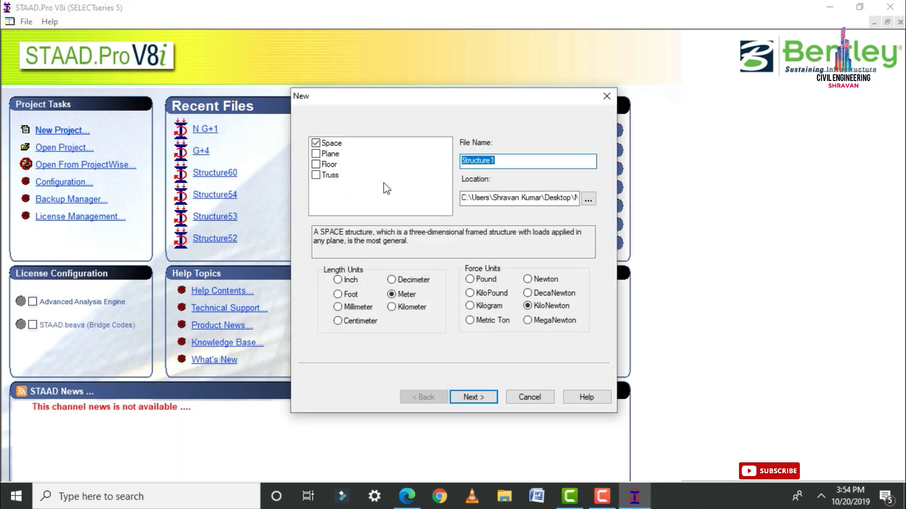
type("ZZZ")
left_click(465, 396)
left_click(471, 341)
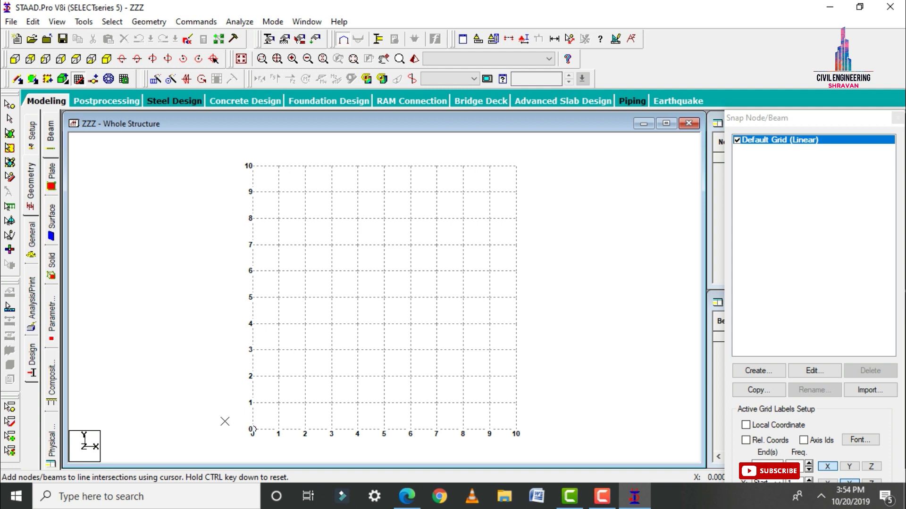
Step: Place a node at the grid origin (0, 0, 0) and close the snap grid
left_click(251, 430)
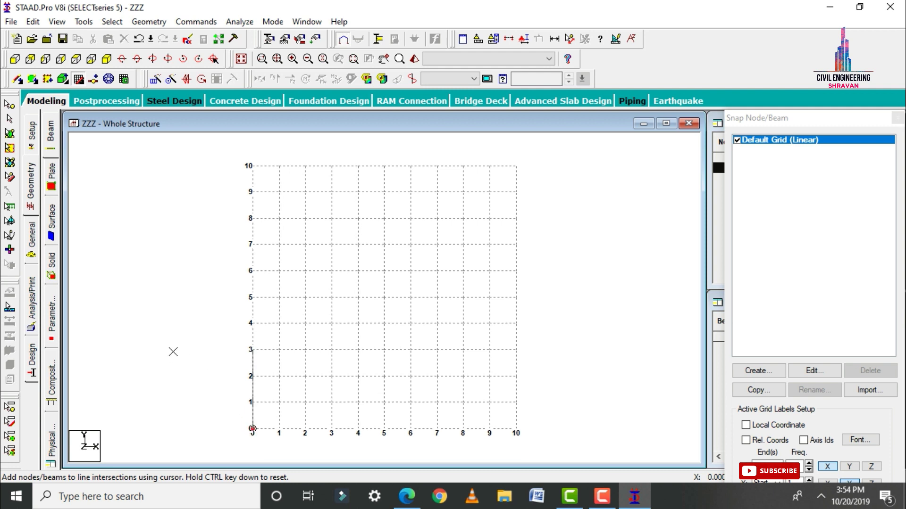
key("Escape")
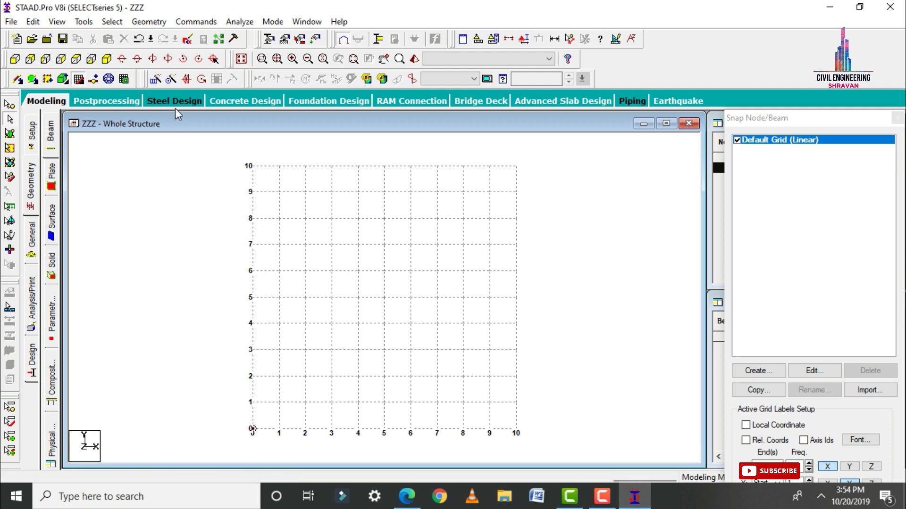
left_click(69, 81)
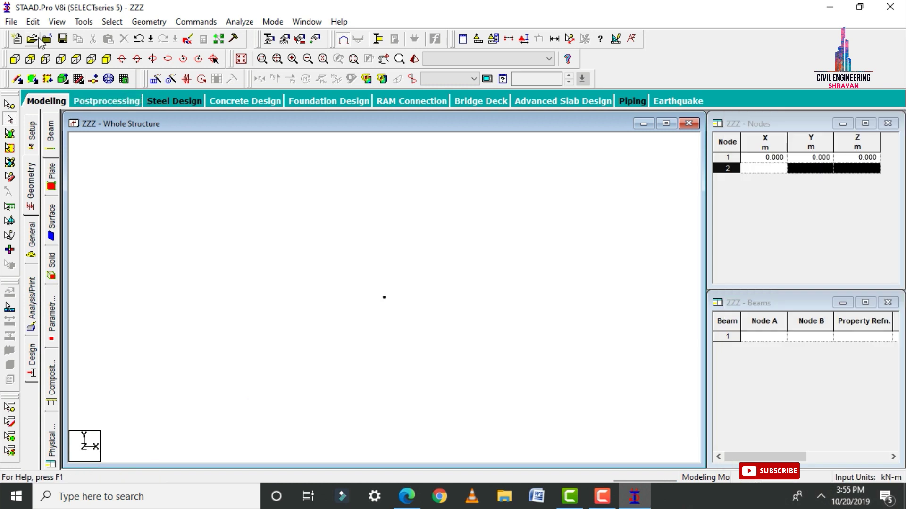
Step: Copy the origin node and paste it with an offset of 3 m in X
left_click(9, 105)
left_click_drag(253, 188, 429, 355)
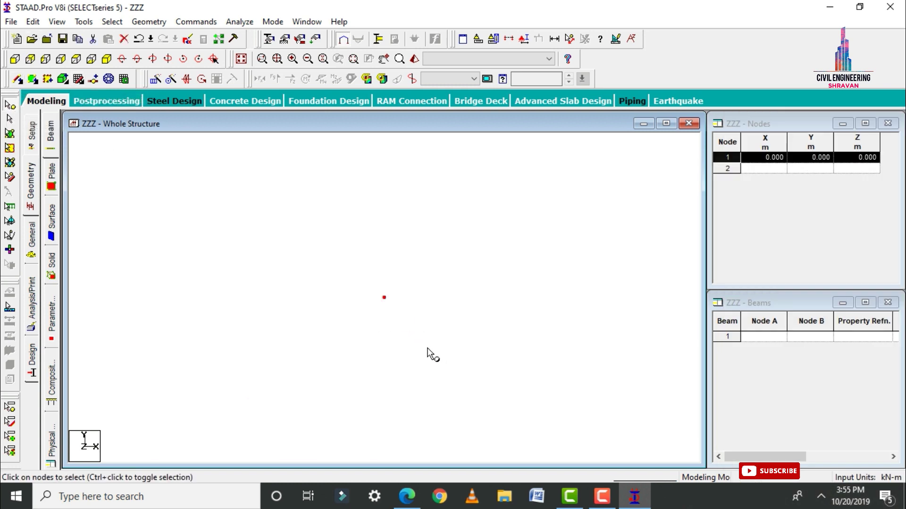
right_click(201, 201)
left_click(222, 222)
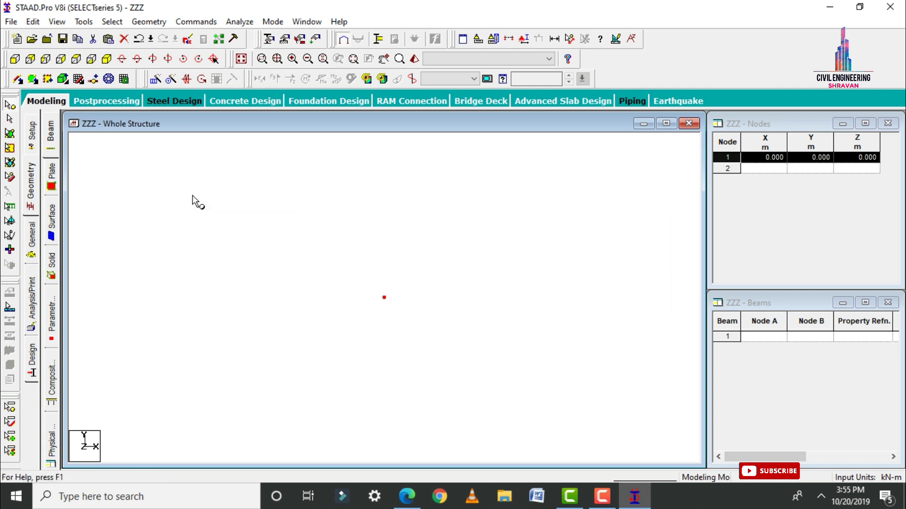
right_click(193, 195)
left_click(226, 230)
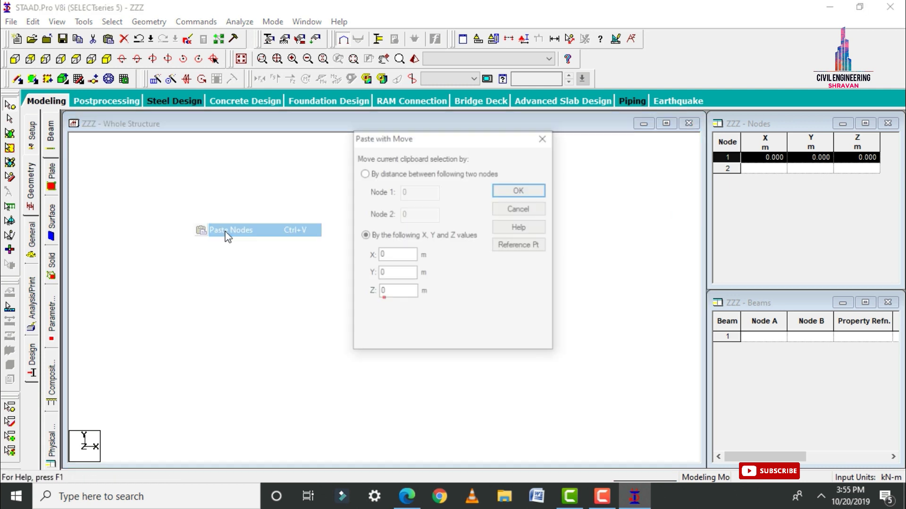
left_click(383, 255)
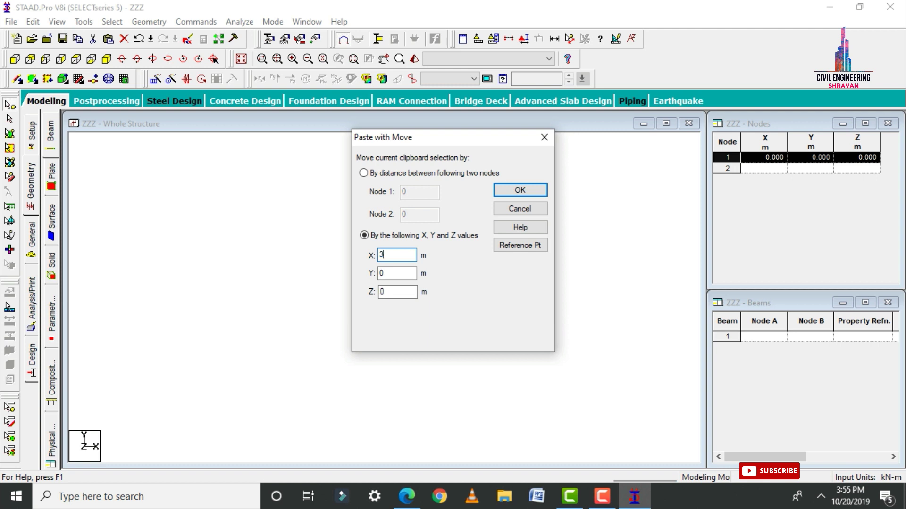
left_click(519, 190)
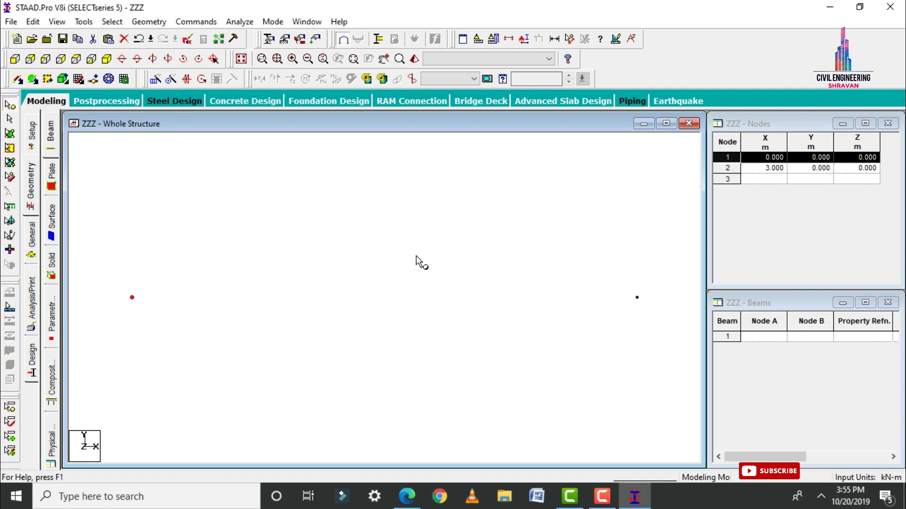
Step: Copy the node at X = 3 m and paste it with an offset of 5 m in X
left_click_drag(503, 242, 673, 358)
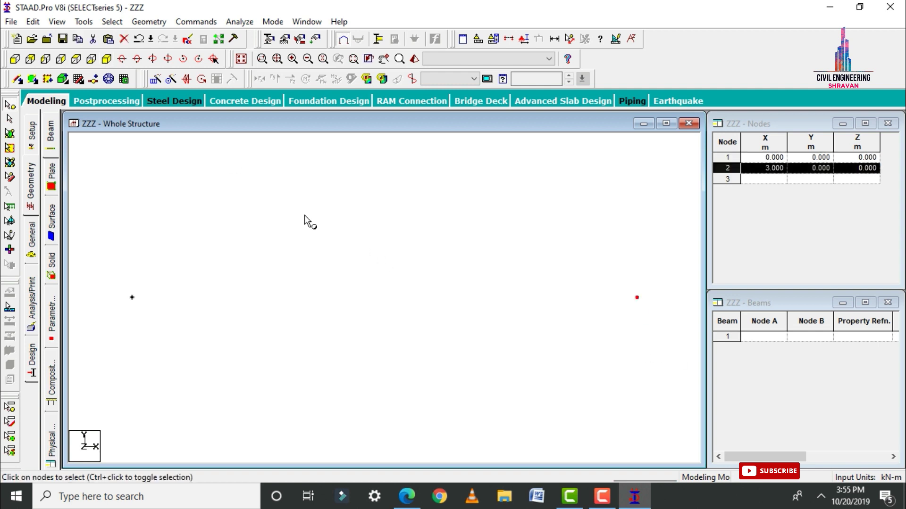
right_click(273, 195)
left_click(283, 215)
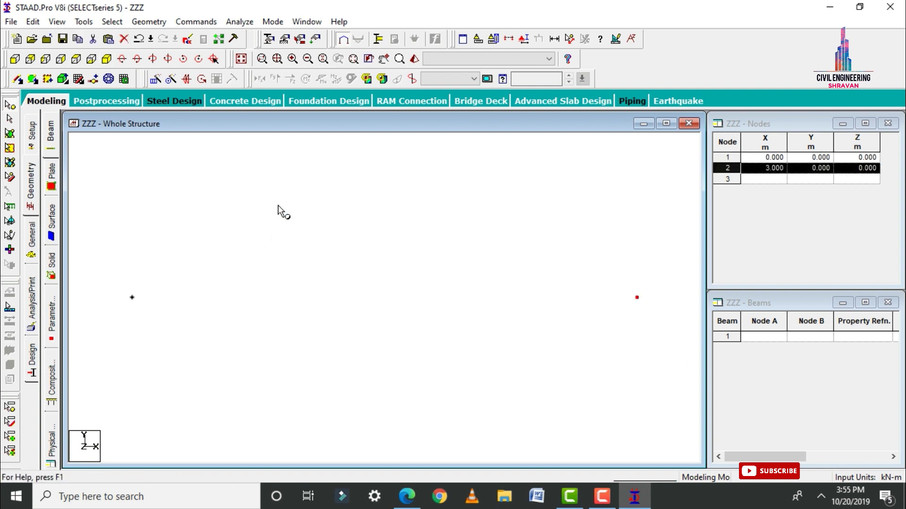
right_click(278, 205)
left_click(314, 240)
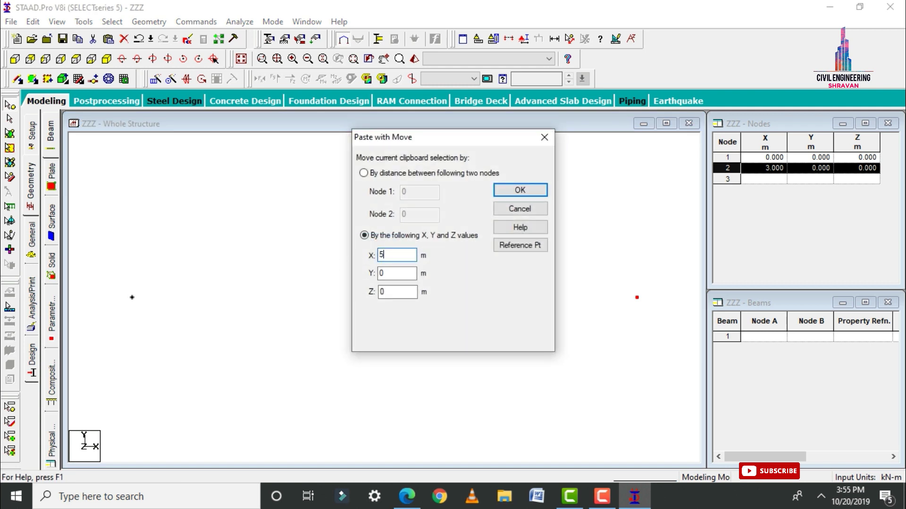
left_click(527, 190)
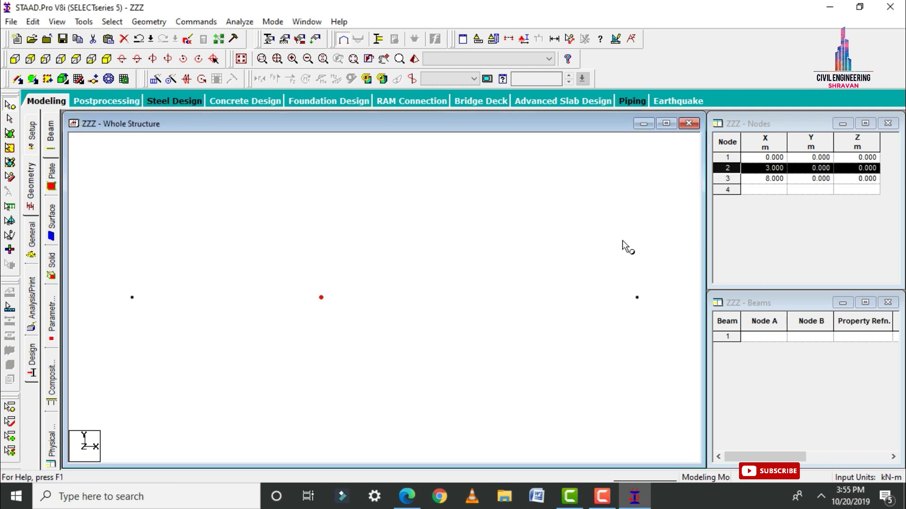
Step: Copy the node at X = 8 m and paste it with an offset of 5 m in X
left_click_drag(585, 244, 674, 332)
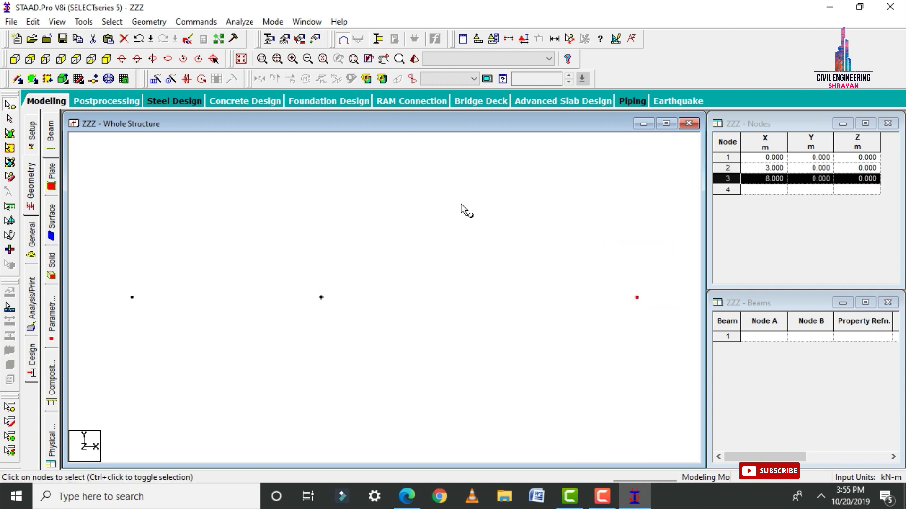
right_click(404, 188)
left_click(430, 208)
right_click(358, 196)
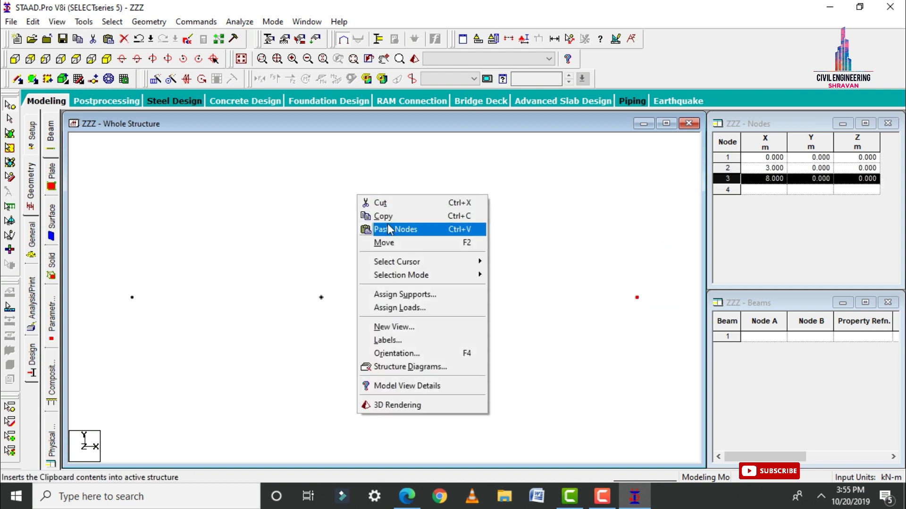
left_click(391, 229)
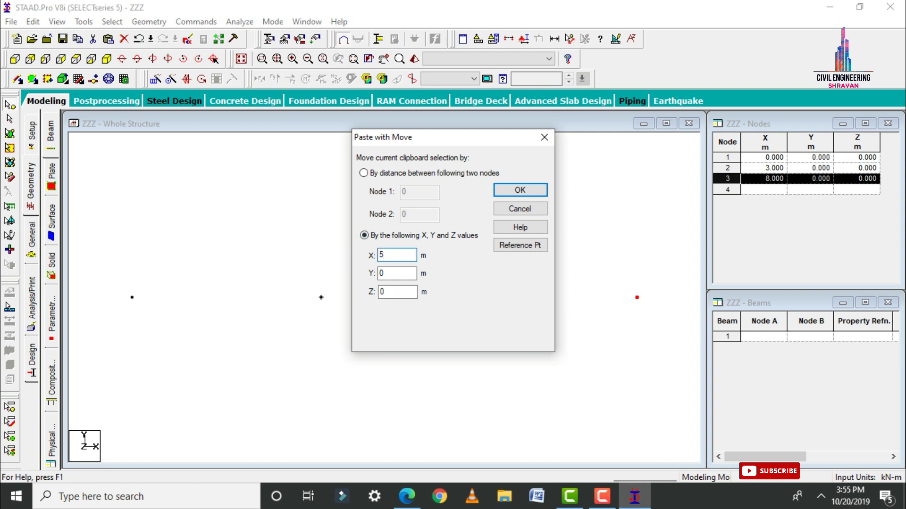
type("5")
left_click(523, 190)
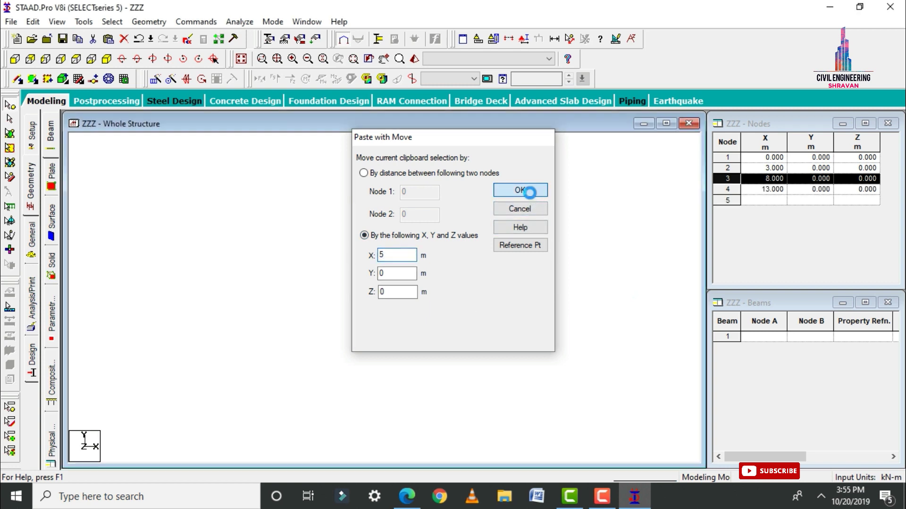
Step: Copy the whole row of four nodes and paste it with an offset of 4 m in Z
left_click_drag(106, 245, 660, 358)
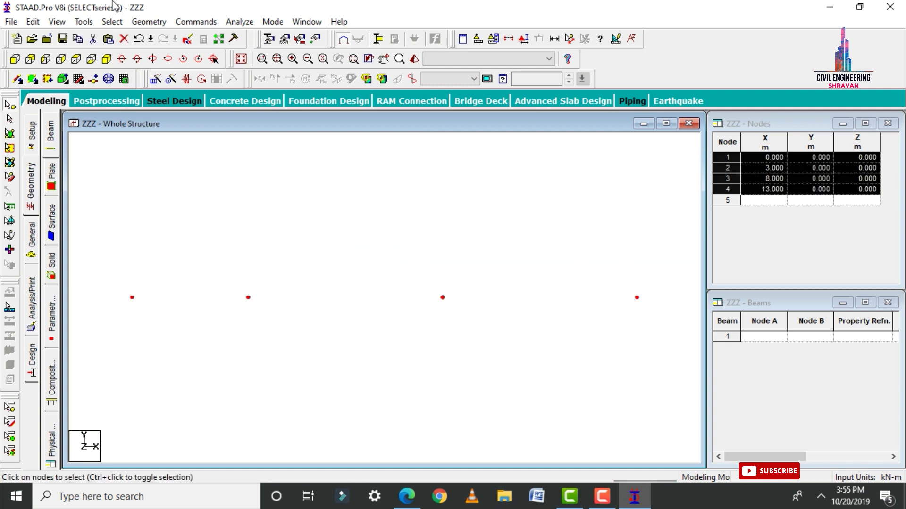
left_click(110, 61)
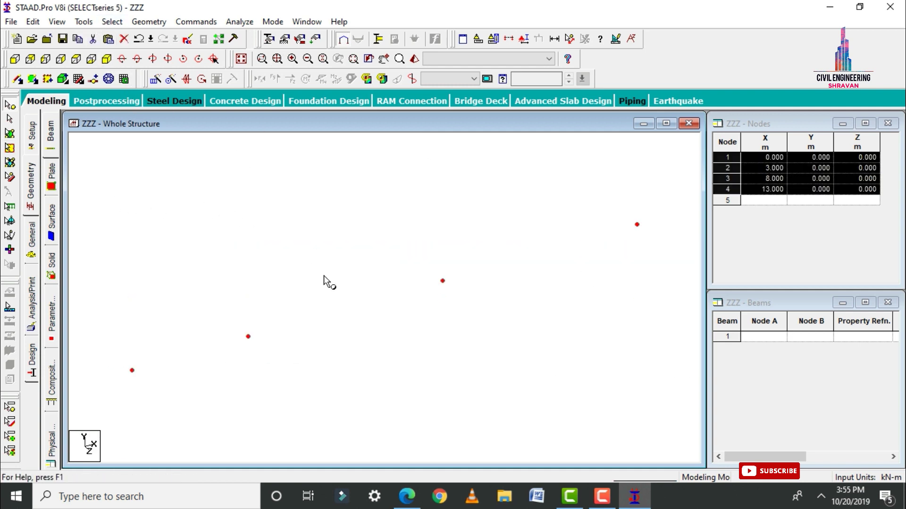
right_click(302, 198)
left_click(324, 219)
right_click(304, 196)
left_click(340, 232)
key("Tab")
key("Tab")
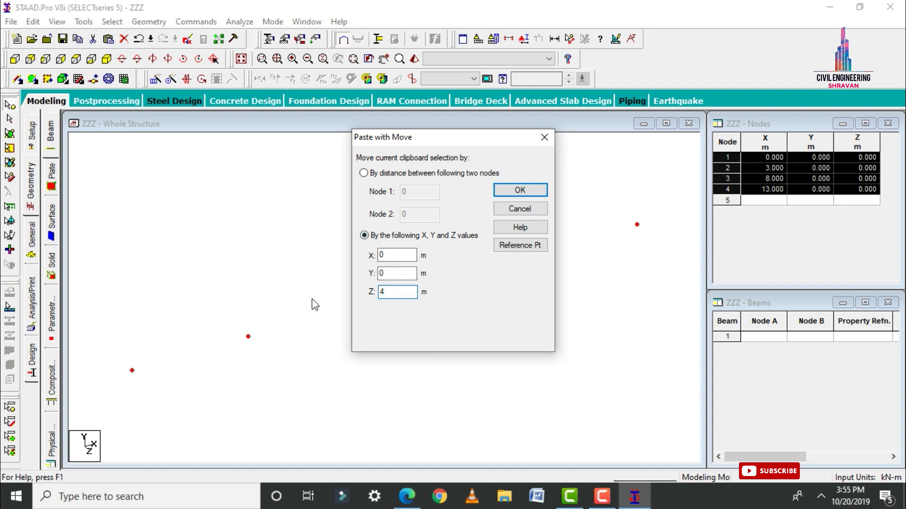
key("Return")
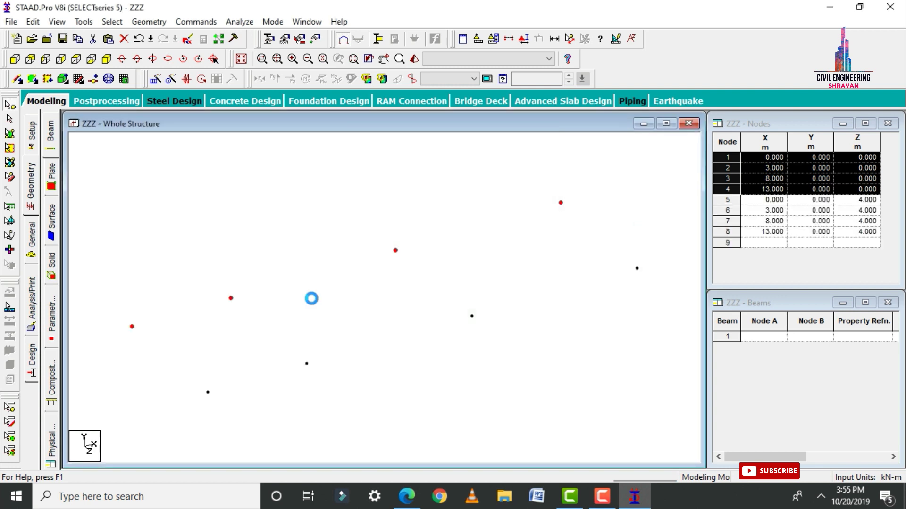
Step: Copy the row of four nodes at Z = 4 m and paste it with an offset of 5 m in Z
left_click(76, 59)
left_click_drag(100, 344, 645, 415)
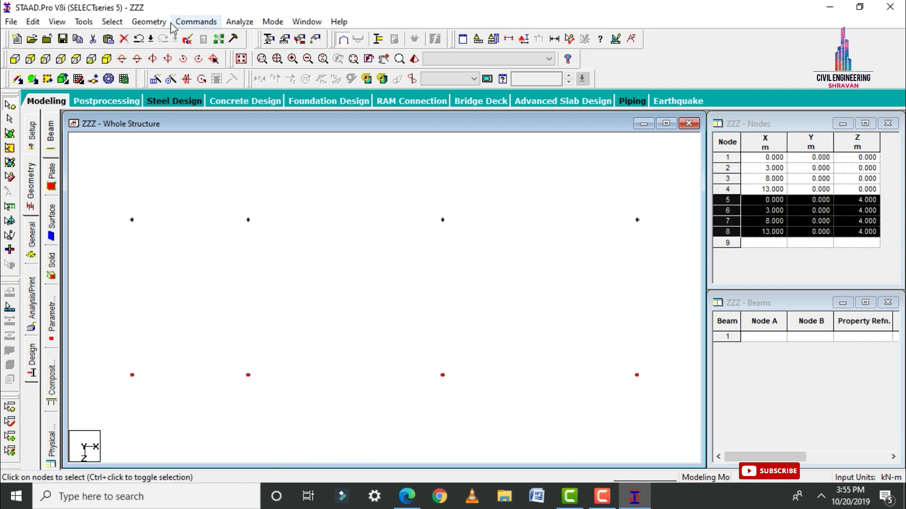
left_click(106, 59)
right_click(193, 168)
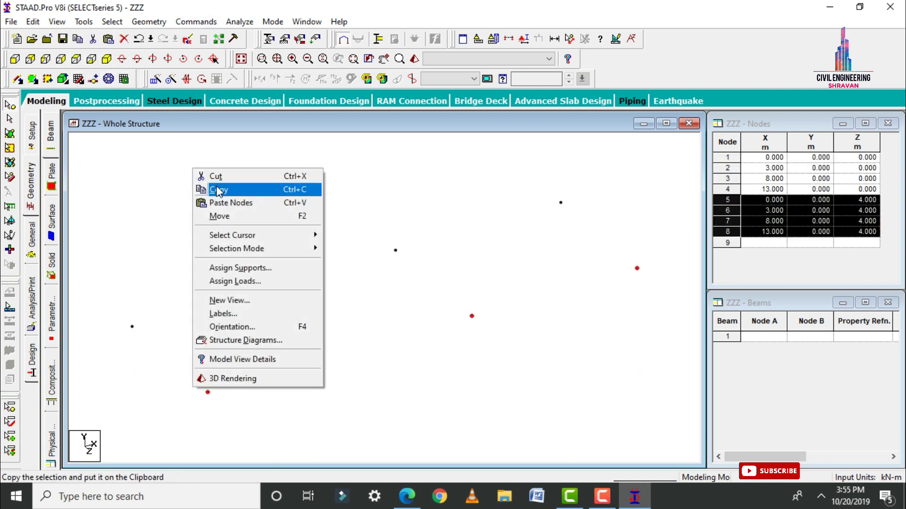
left_click(217, 191)
right_click(205, 152)
left_click(240, 186)
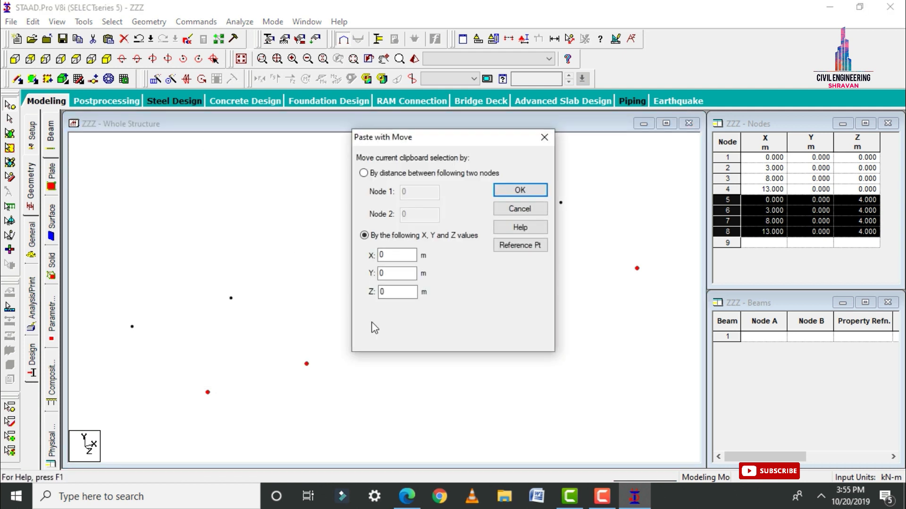
double_click(403, 292)
type("5")
key("Return")
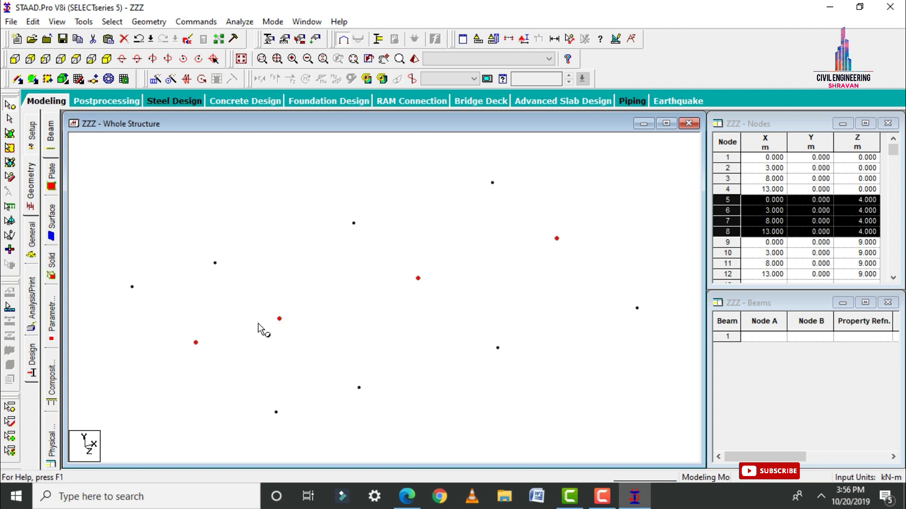
Step: Copy all base-level nodes and paste them with an offset of 2.5 m in Y
left_click(598, 223)
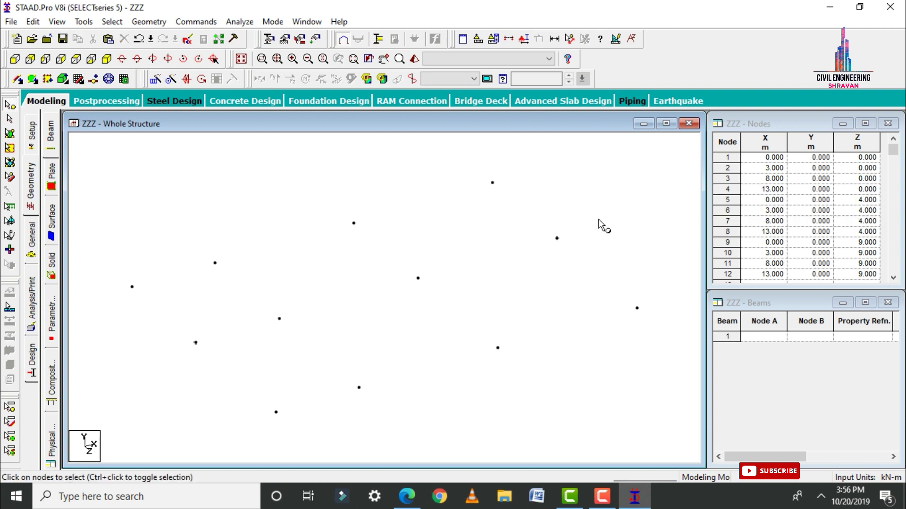
key("ctrl+a")
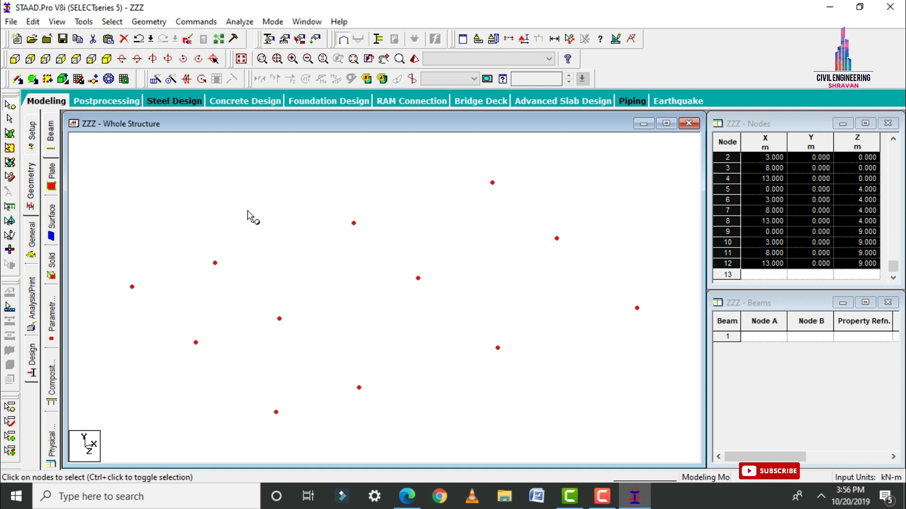
right_click(158, 166)
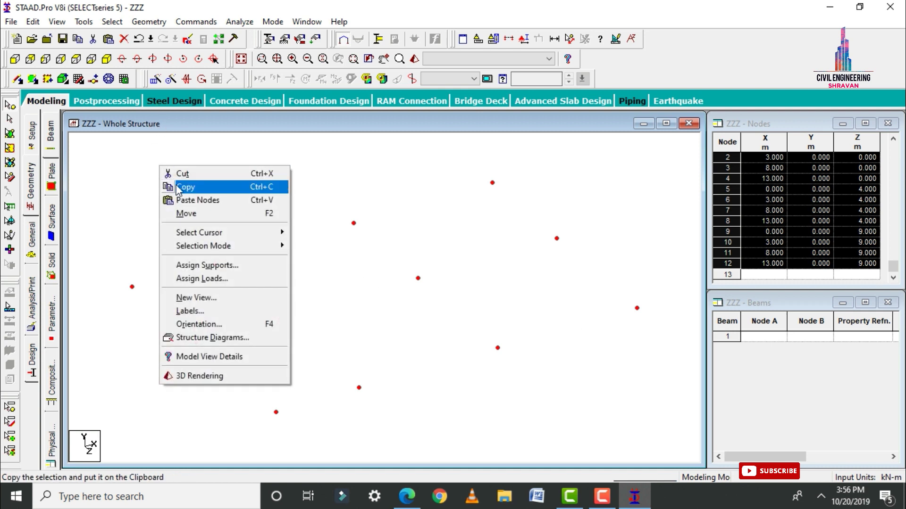
left_click(175, 183)
right_click(166, 160)
left_click(192, 195)
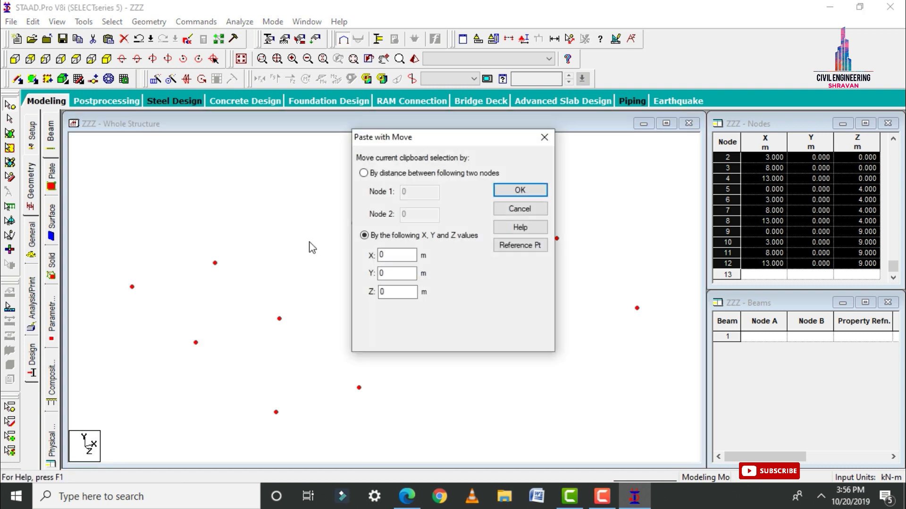
double_click(408, 275)
type("2.5")
key("Return")
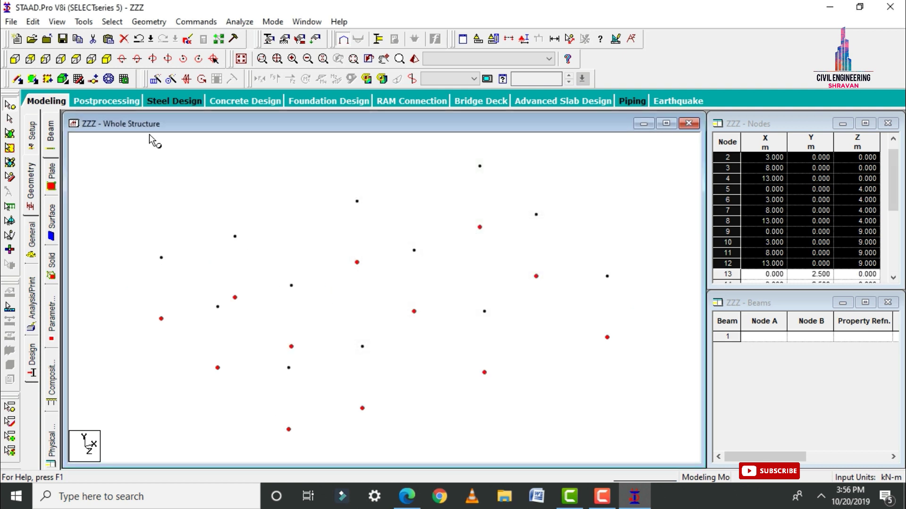
Step: Select all nodes on both levels and connect them with beams along the X axis
left_click(14, 59)
left_click_drag(110, 216, 651, 386)
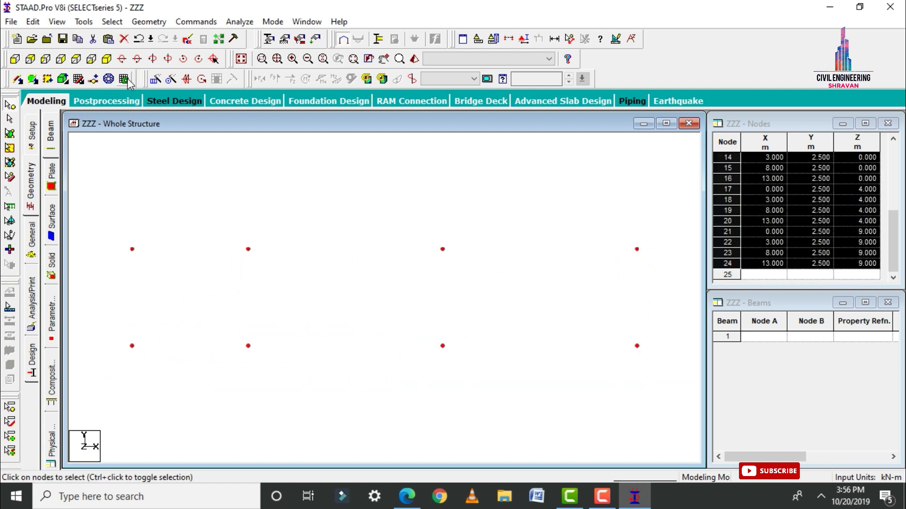
left_click(109, 59)
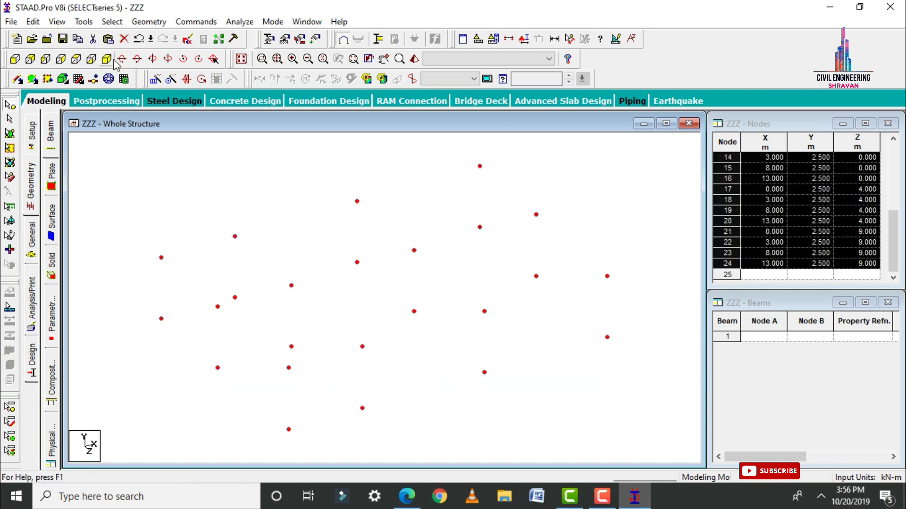
left_click(164, 23)
mouse_move(208, 154)
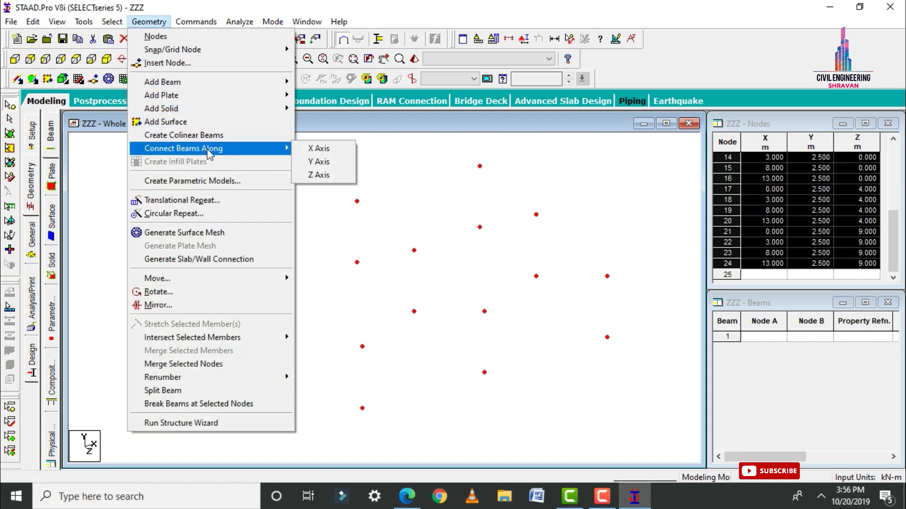
left_click(315, 148)
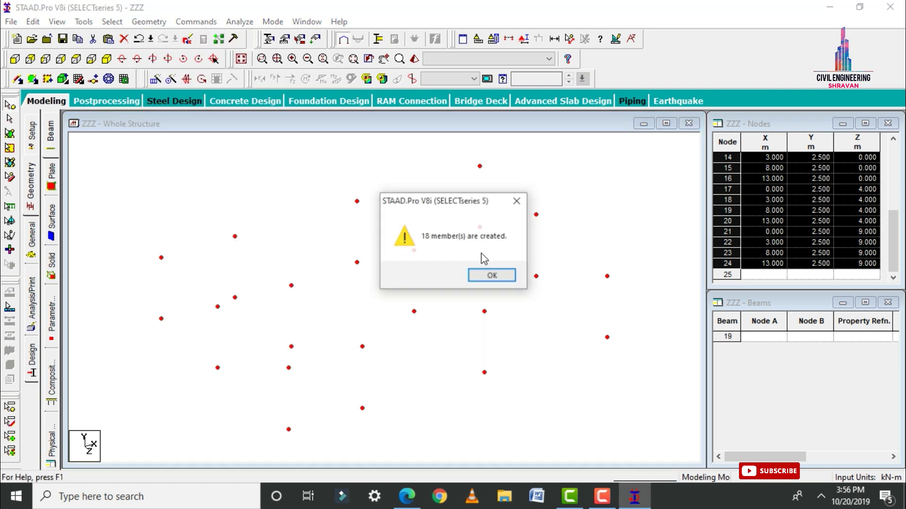
left_click(491, 276)
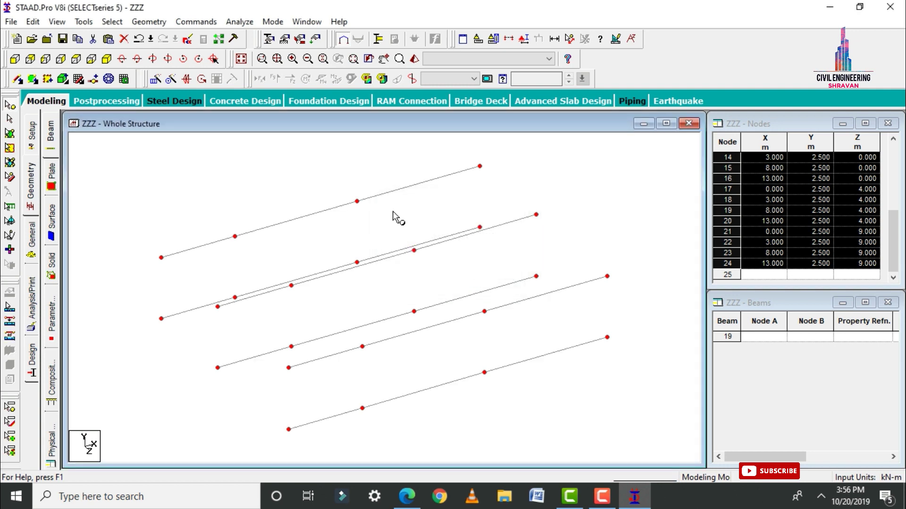
Step: Connect the selected nodes with vertical members along the Y axis
left_click(149, 22)
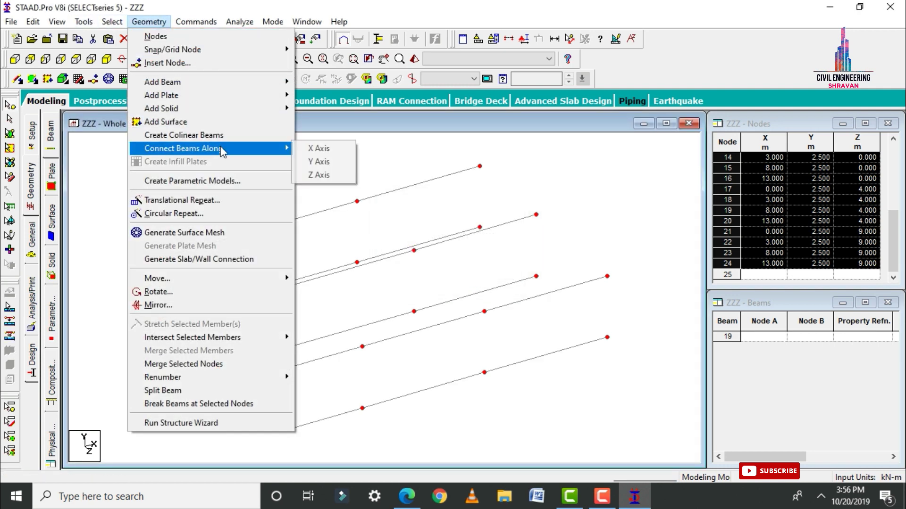
left_click(313, 149)
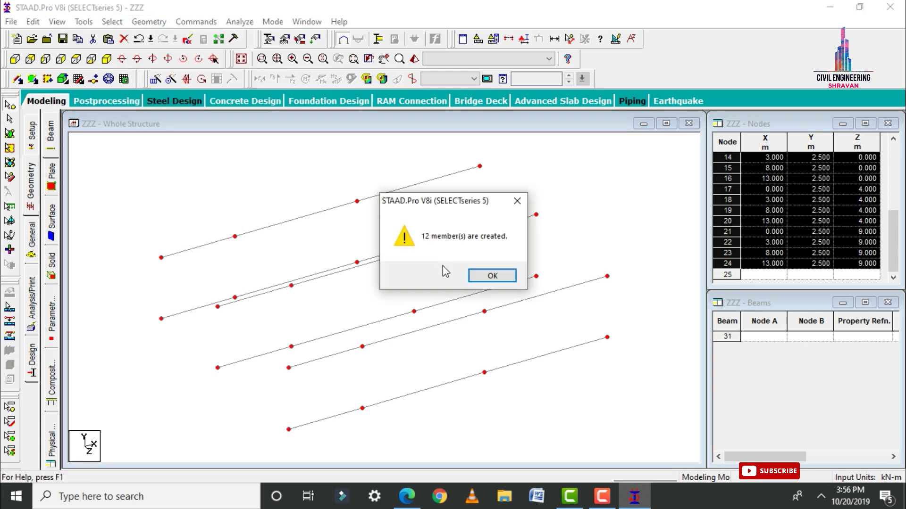
left_click(489, 277)
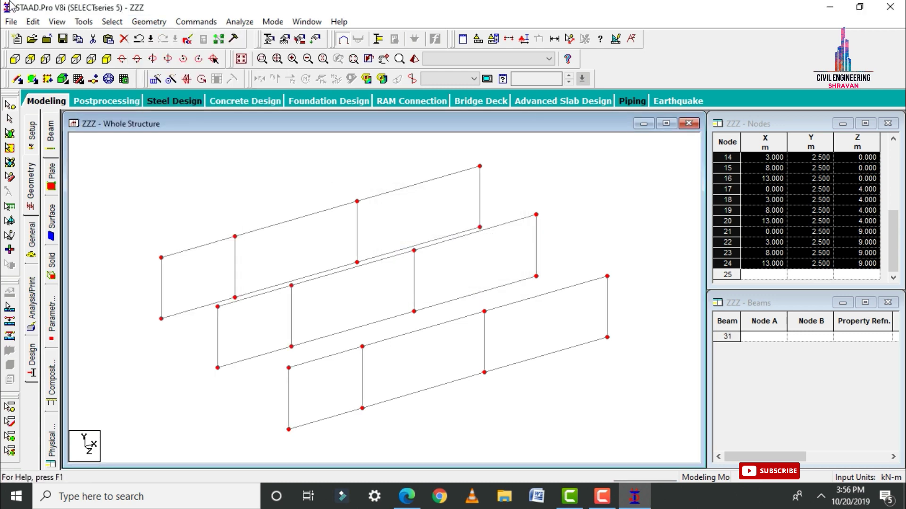
Step: Connect the selected nodes with beams along the Z axis and clear the selection
left_click(150, 23)
mouse_move(198, 149)
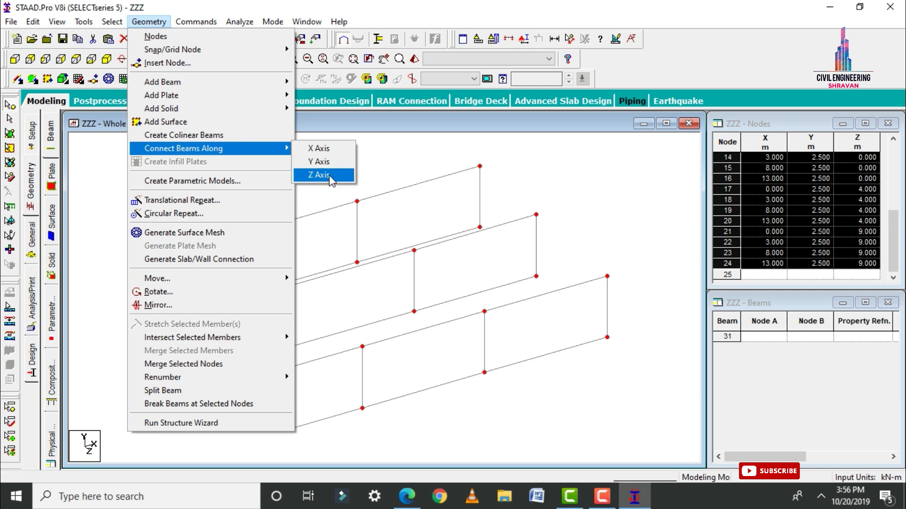
left_click(318, 175)
left_click(489, 276)
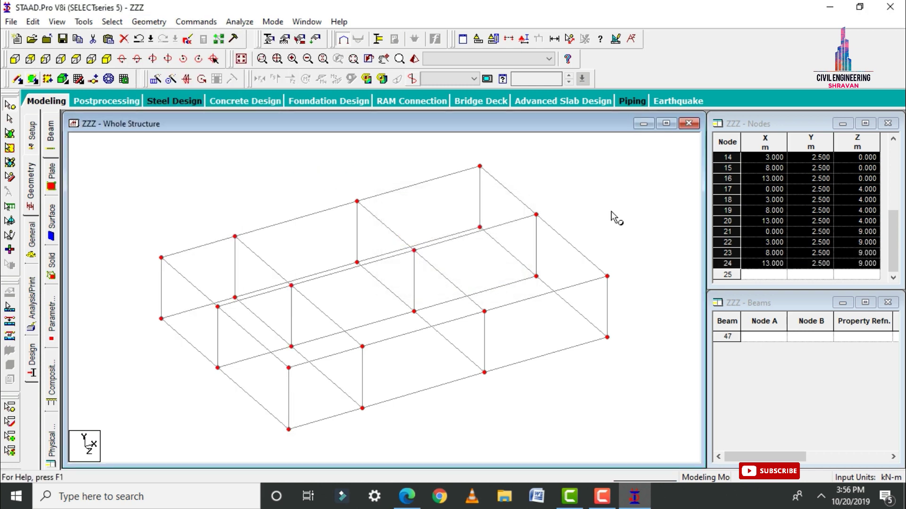
left_click(176, 166)
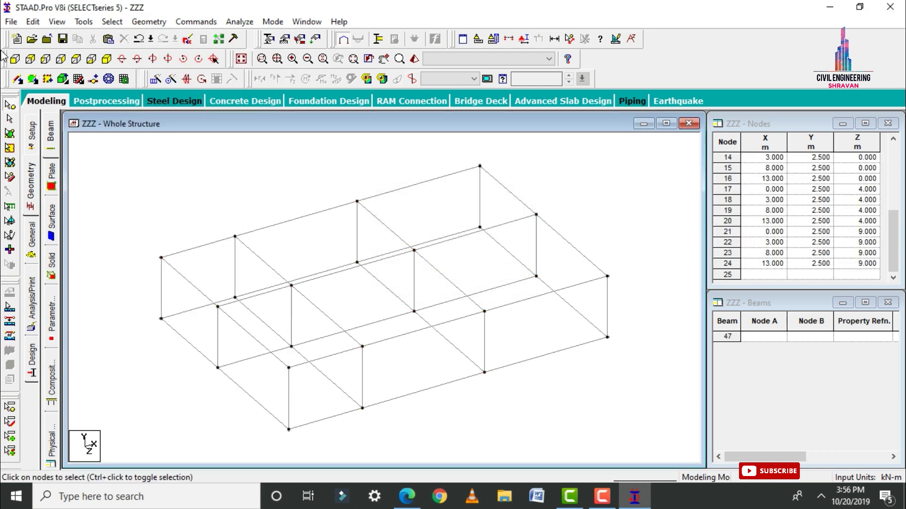
Step: Delete all the horizontal beams at the base level, keeping the columns
left_click(14, 59)
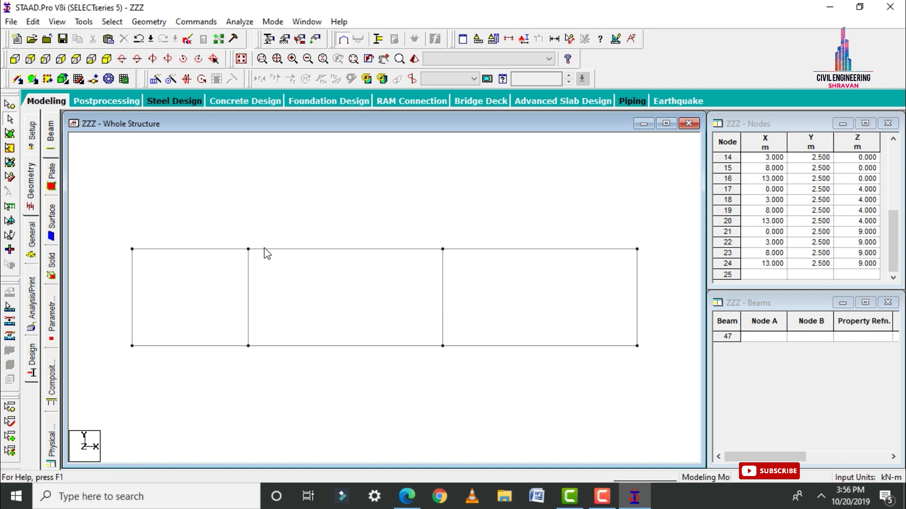
left_click_drag(117, 335, 644, 362)
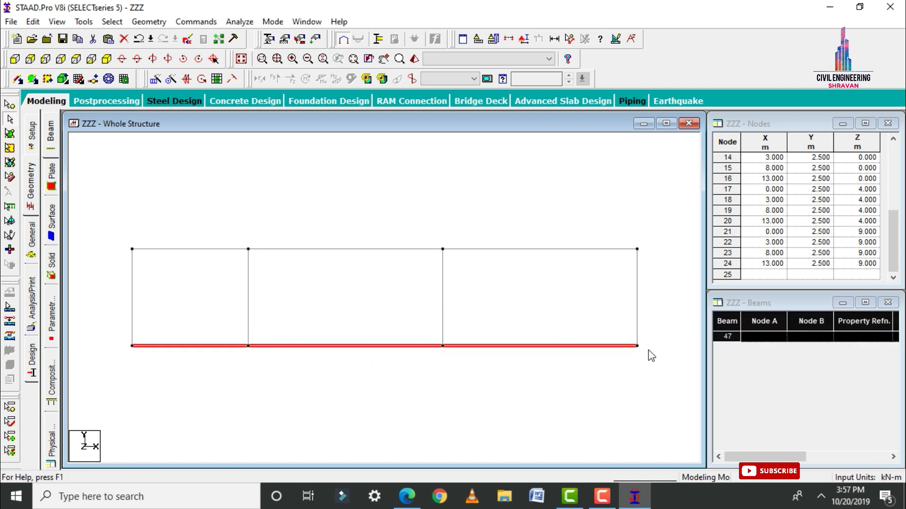
key("Delete")
key("Return")
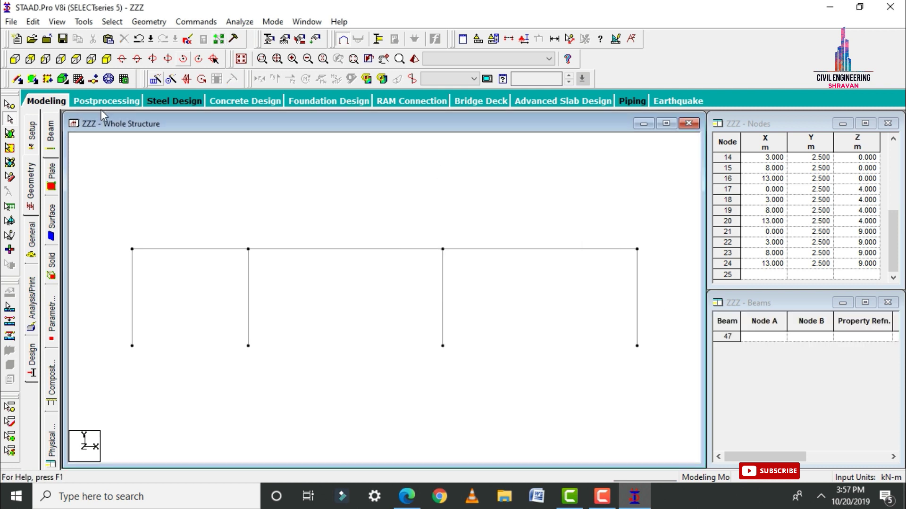
left_click(107, 59)
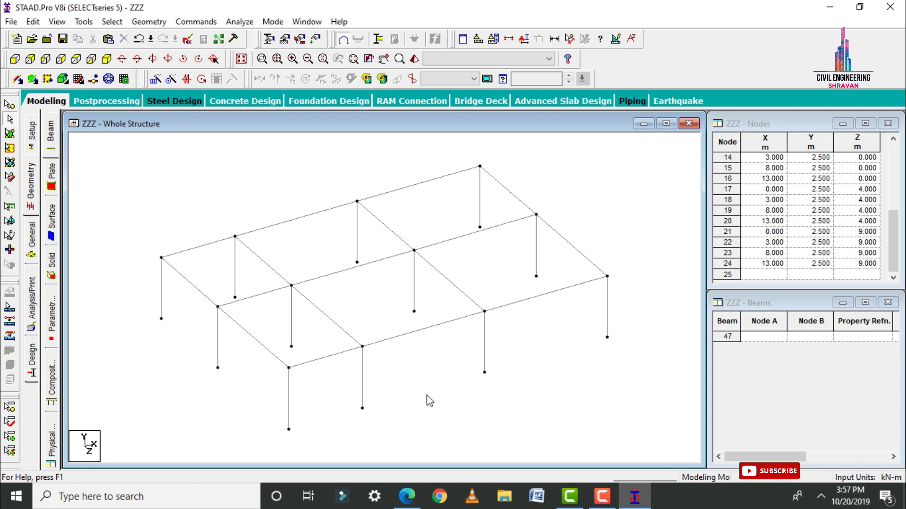
Step: Copy all the beams at Y = 2.5 m and paste them 3 m higher in Y, at Y = 5.5 m
left_click(15, 58)
left_click_drag(111, 214, 663, 258)
left_click(106, 59)
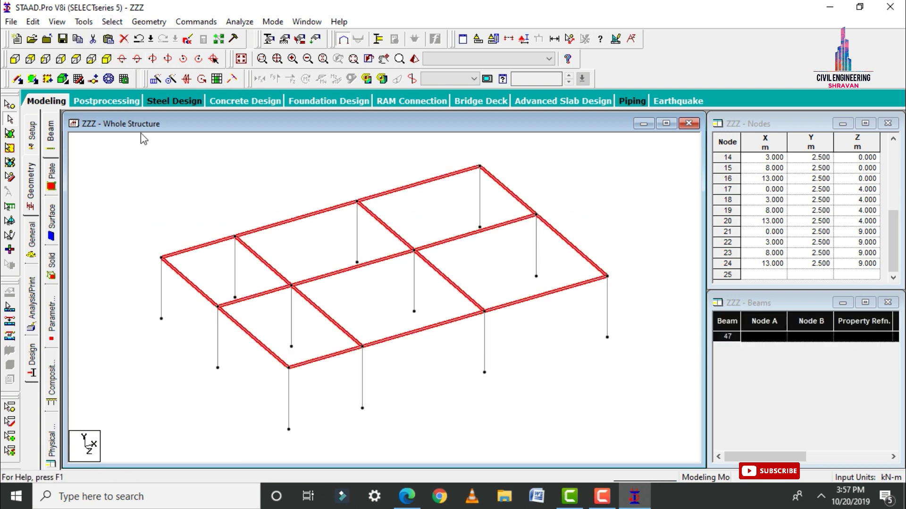
right_click(182, 151)
left_click(205, 172)
right_click(179, 146)
left_click(208, 179)
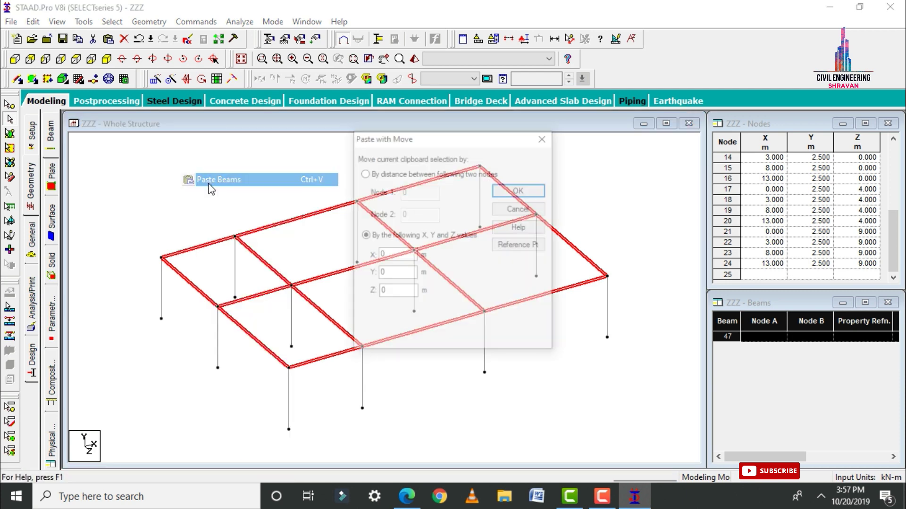
double_click(407, 275)
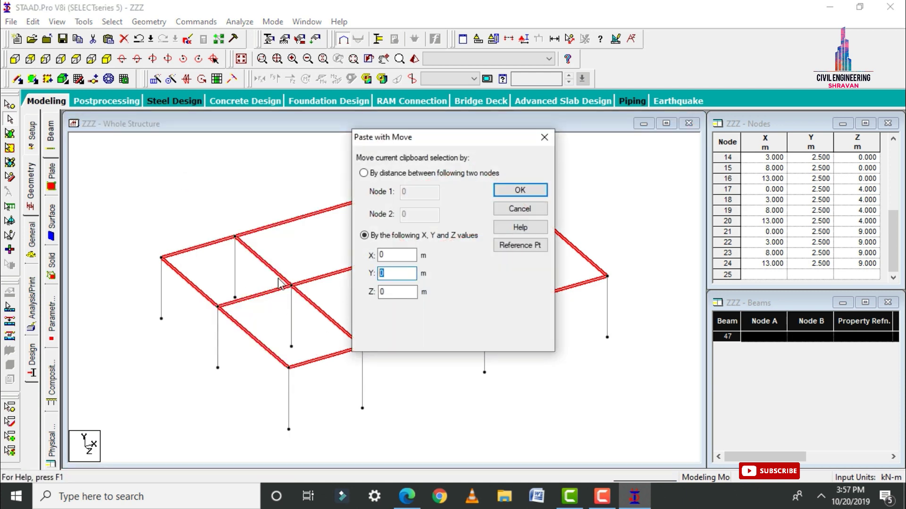
left_click(545, 189)
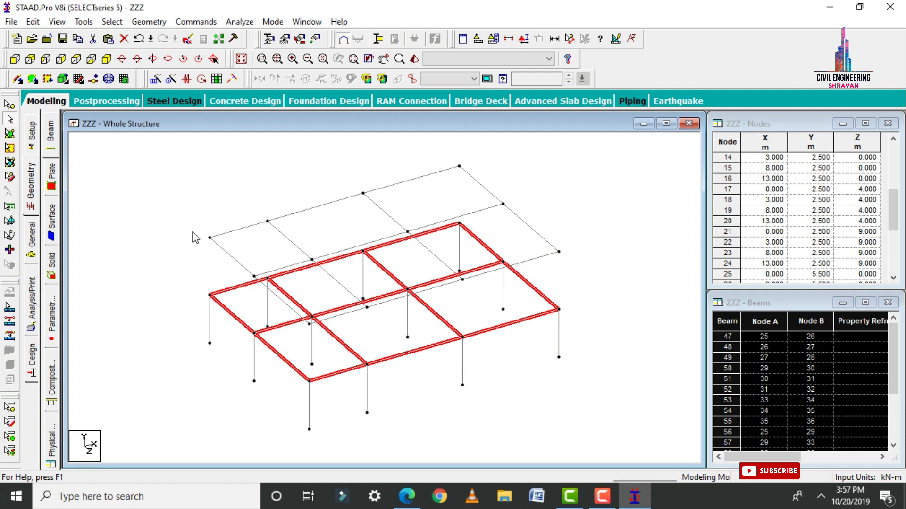
left_click(116, 191)
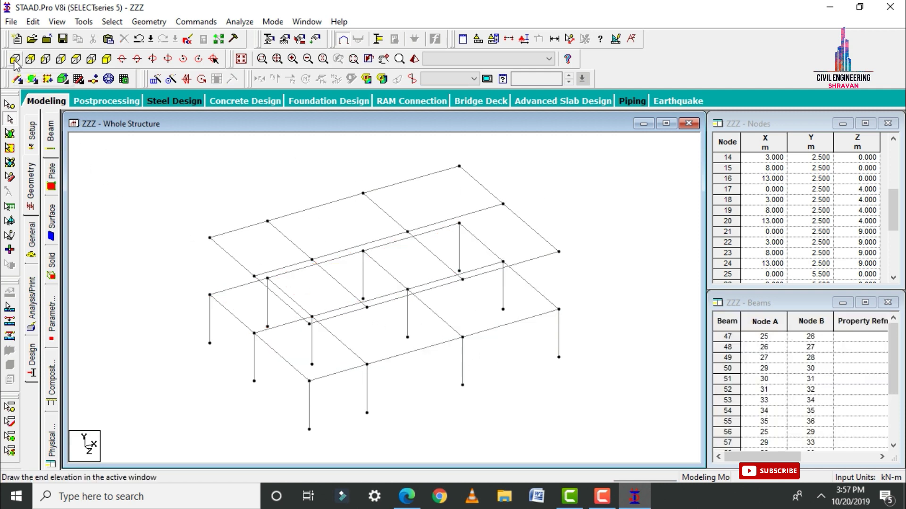
Step: Select the nodes at Y = 2.5 m and Y = 5.5 m and connect them with columns along the Y axis
left_click(15, 60)
left_click(10, 104)
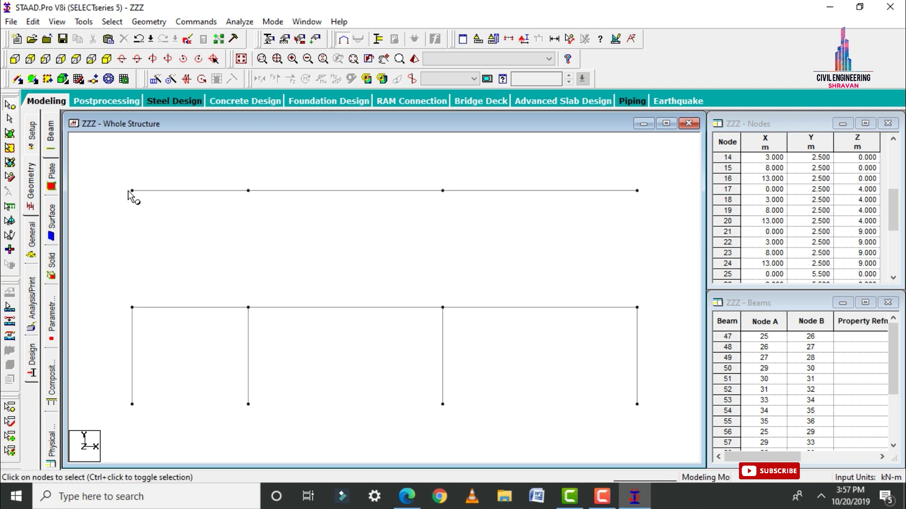
left_click_drag(121, 179, 651, 315)
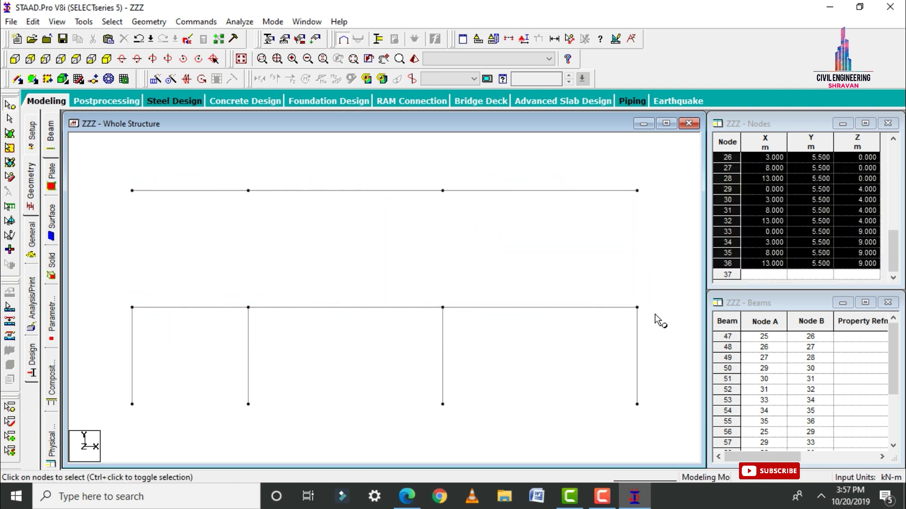
left_click(106, 58)
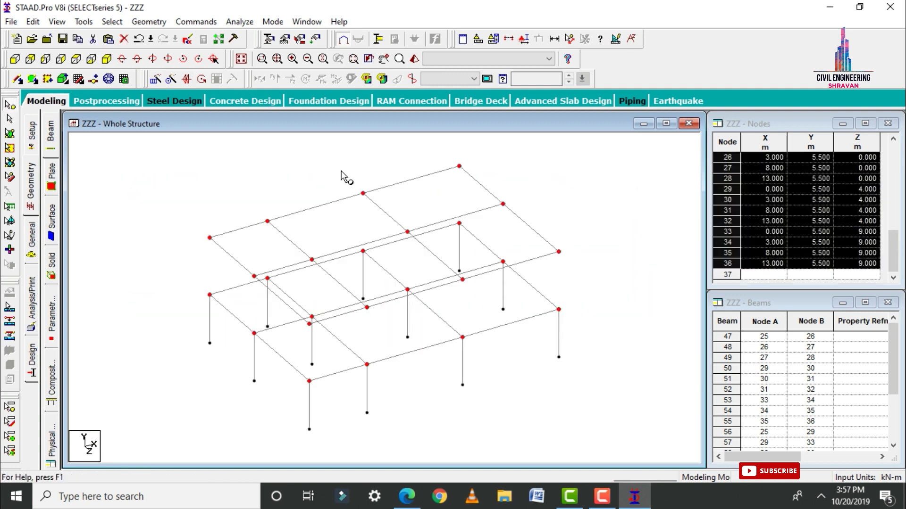
left_click(148, 22)
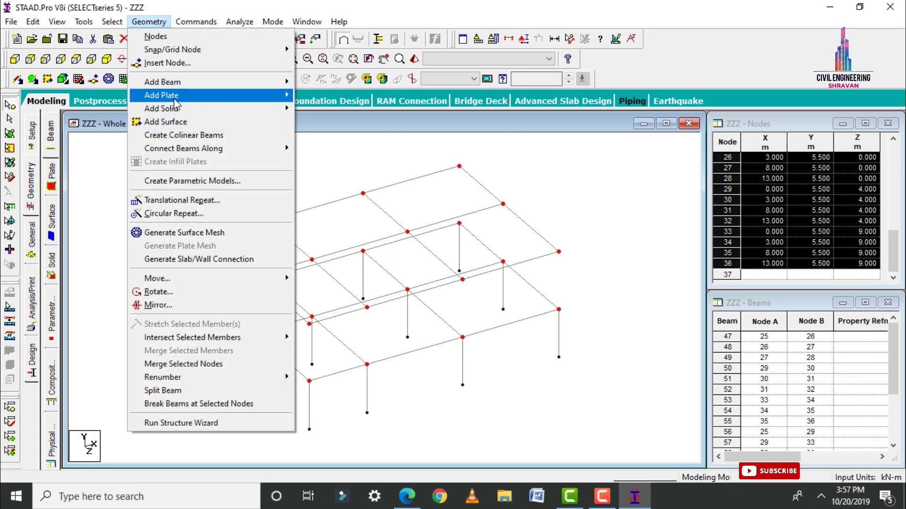
mouse_move(187, 150)
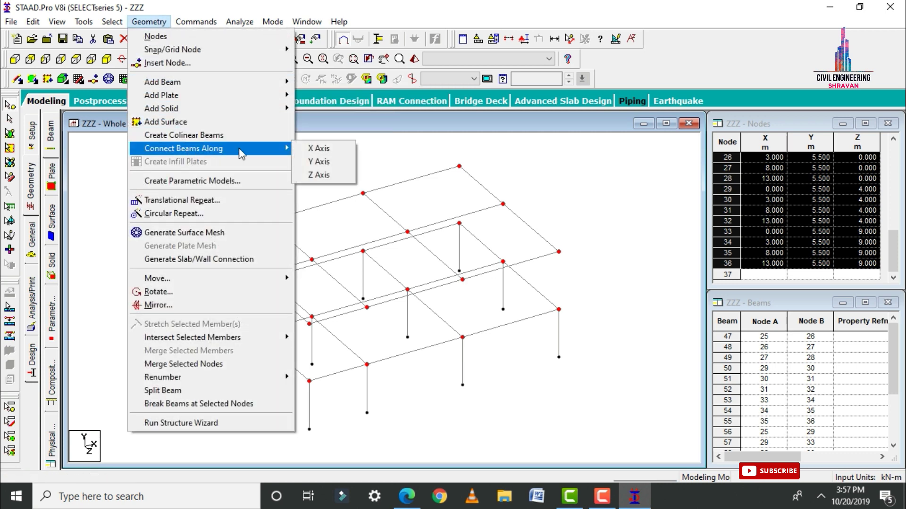
left_click(320, 162)
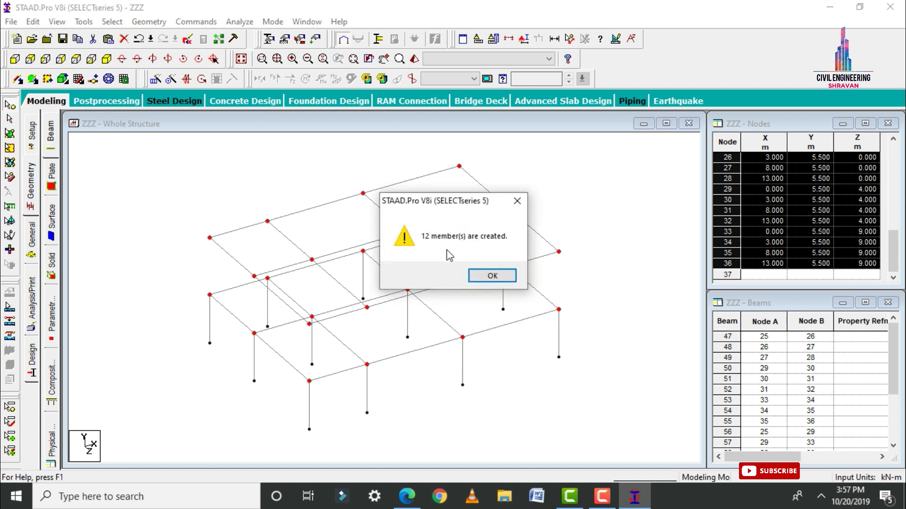
left_click(500, 279)
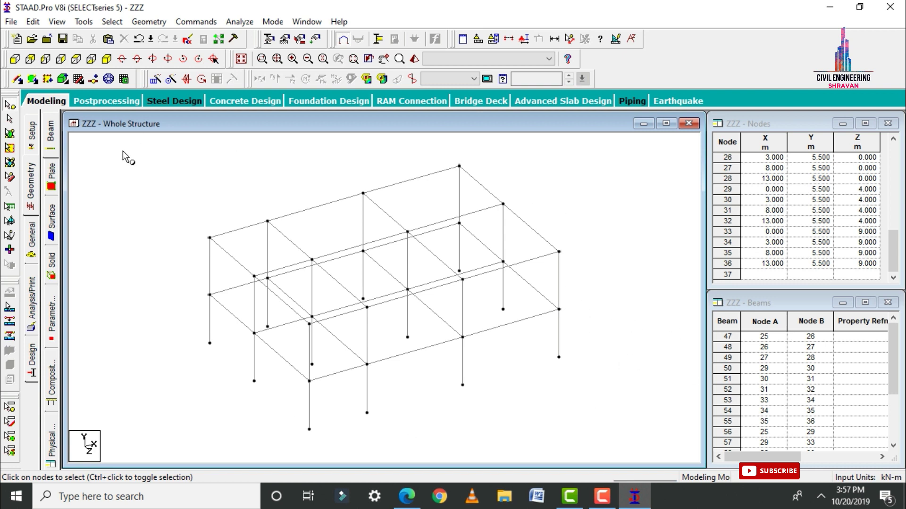
Step: Limit the view to the storey between Y = 2.5 m and 5.5 m using a Window / Rubber Band section
left_click(15, 60)
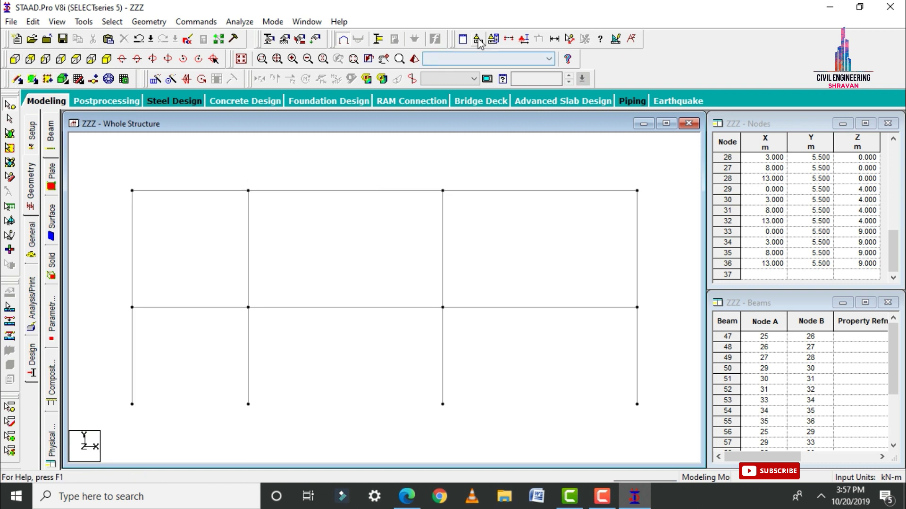
left_click(508, 38)
left_click(483, 169)
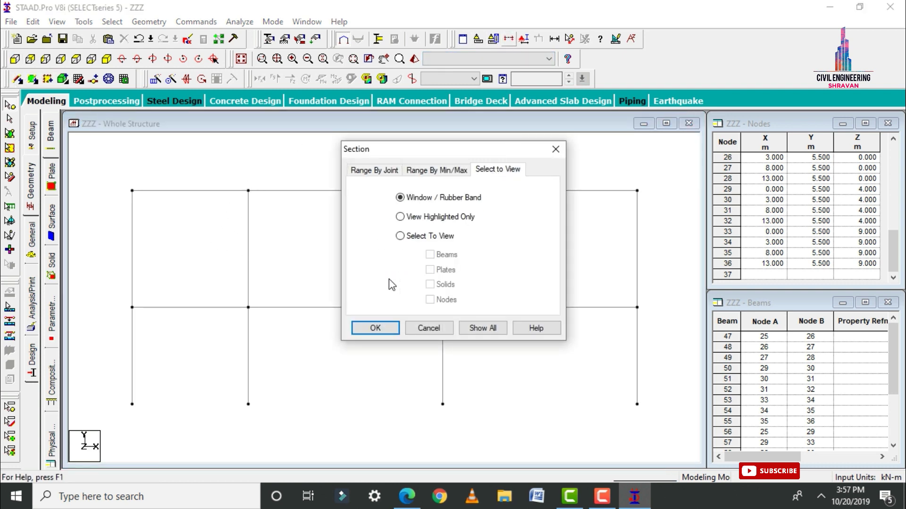
left_click(374, 327)
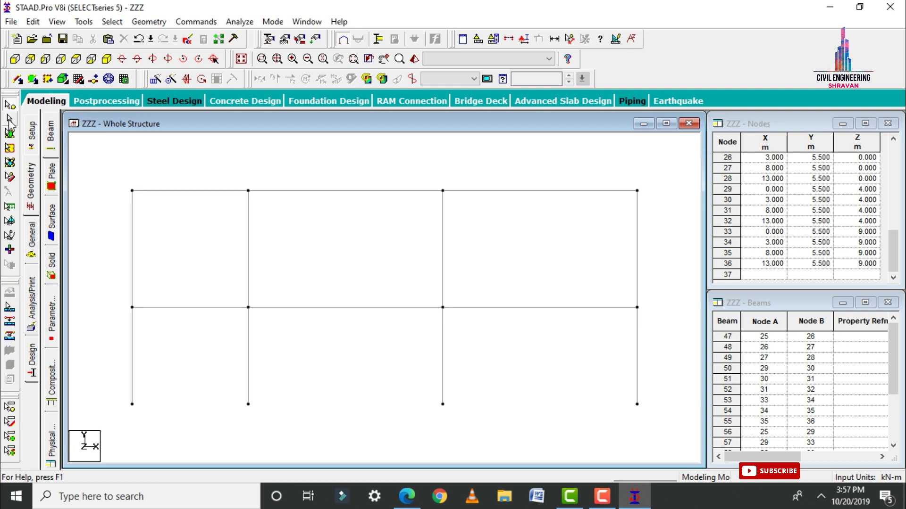
left_click_drag(98, 173, 661, 309)
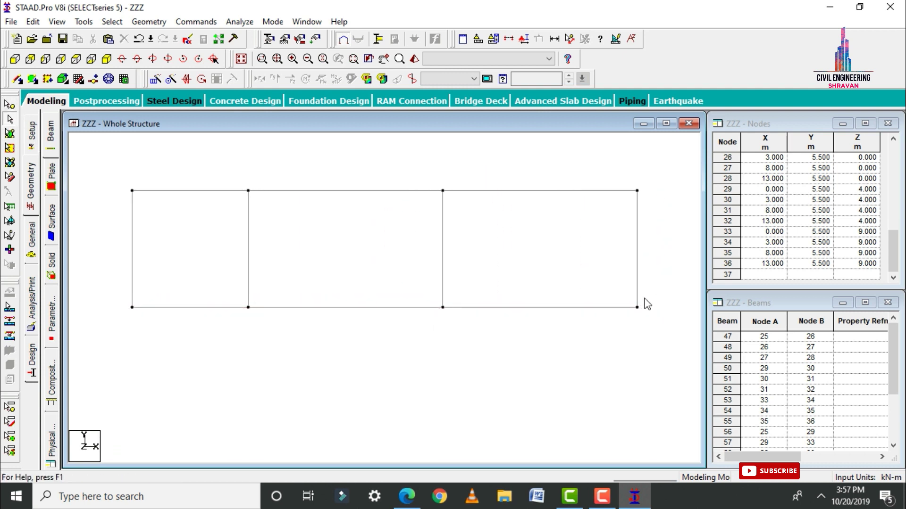
left_click(106, 59)
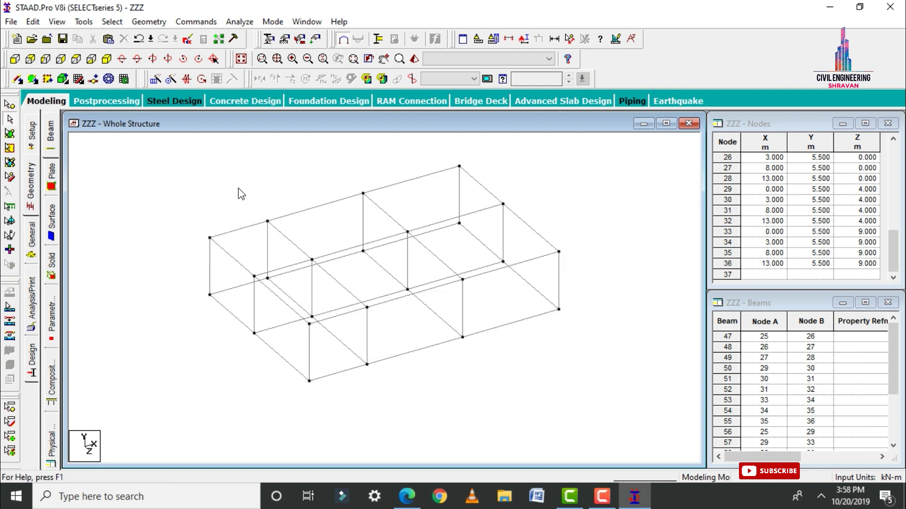
Step: Copy the three nodes at X = 13 m, Y = 5.5 m and paste them 1 m further in X
left_click(9, 104)
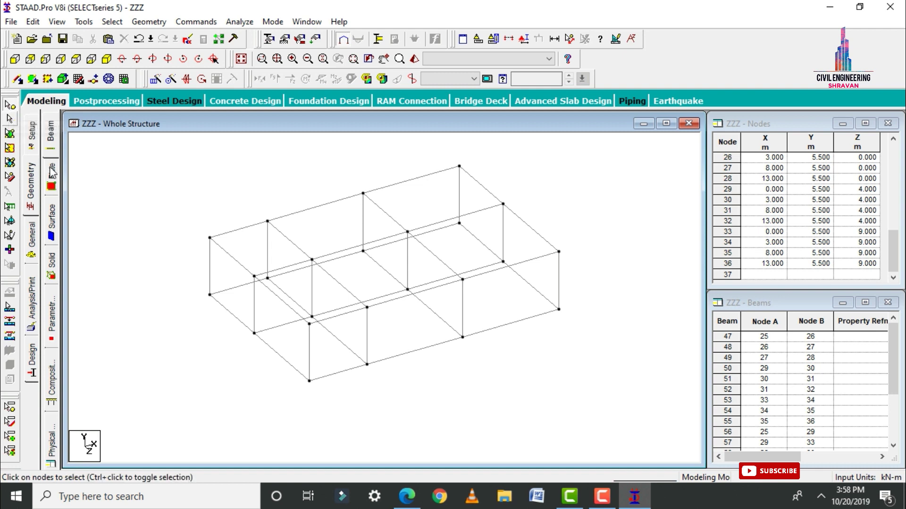
left_click(459, 166)
left_click(503, 203, "ctrl")
left_click(559, 251, "ctrl")
right_click(546, 190)
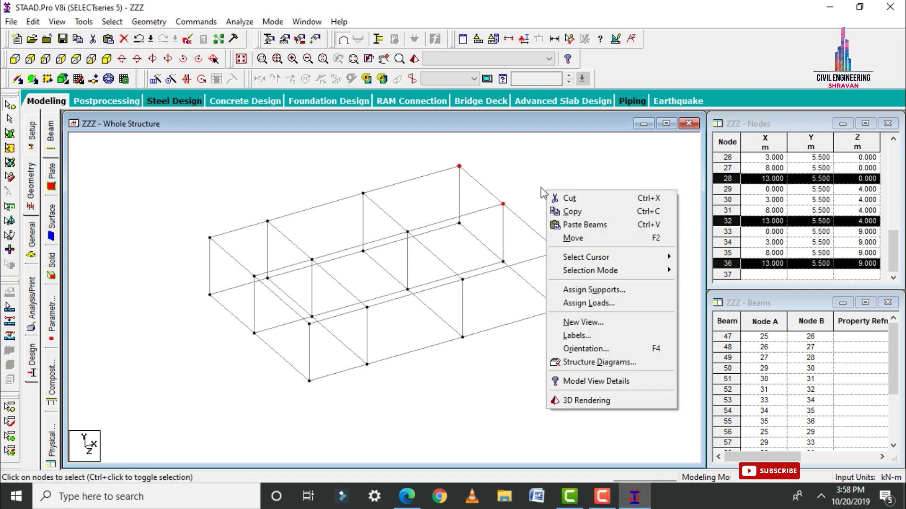
left_click(565, 213)
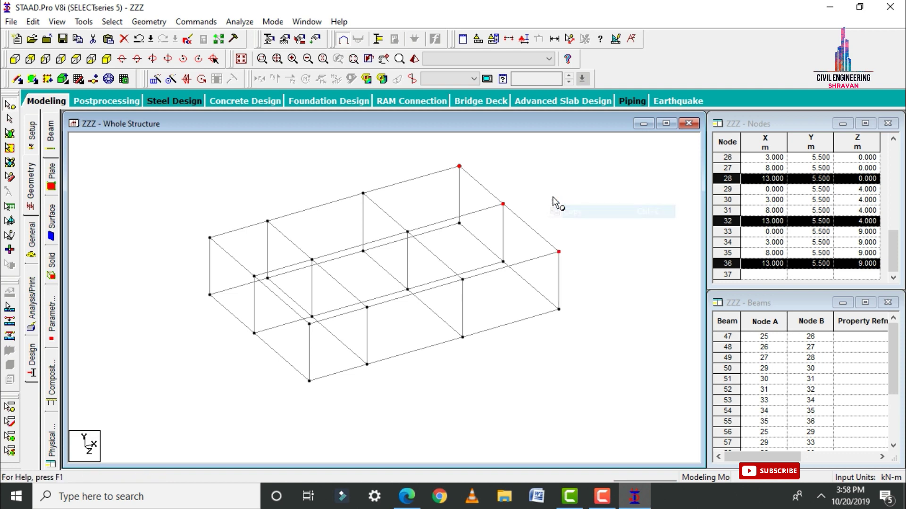
right_click(552, 193)
left_click(559, 228)
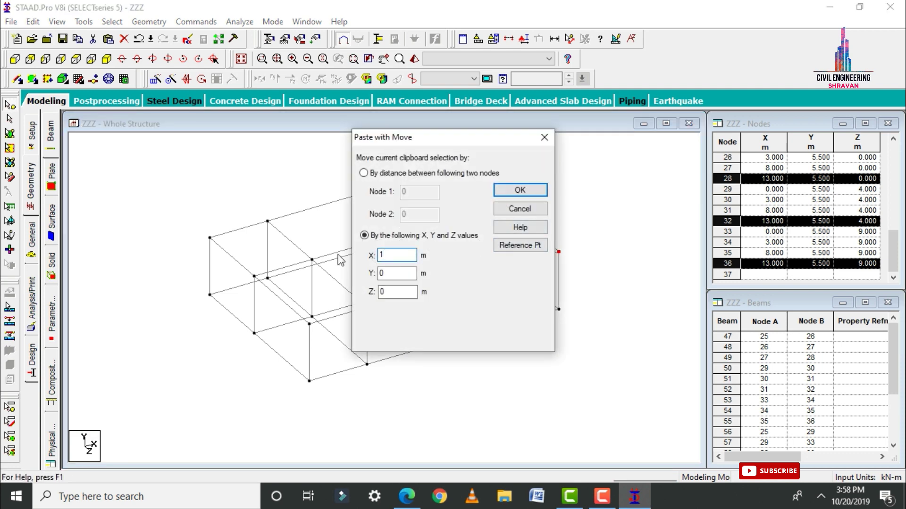
type("1")
key("Return")
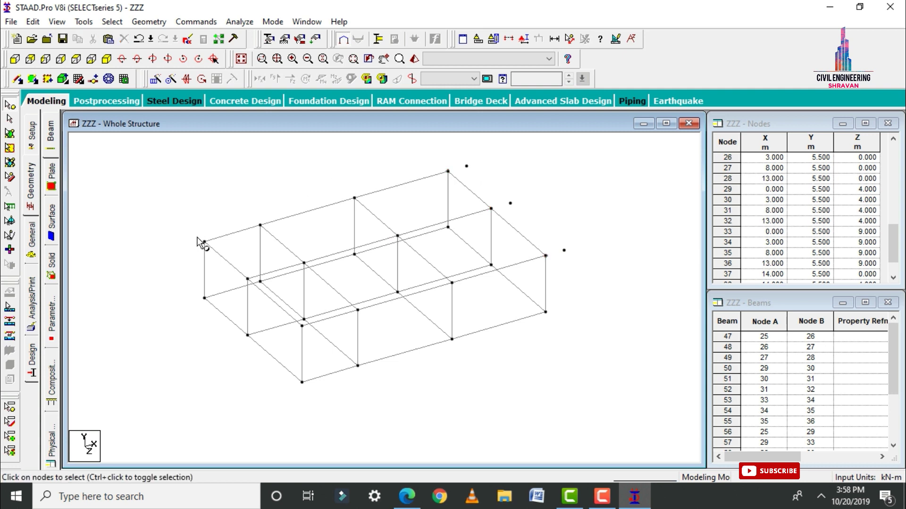
Step: Copy the four frame nodes at Z = 0, Y = 5.5 m and paste them with a Z offset of -1 m
left_click(204, 241)
left_click(260, 225, "ctrl")
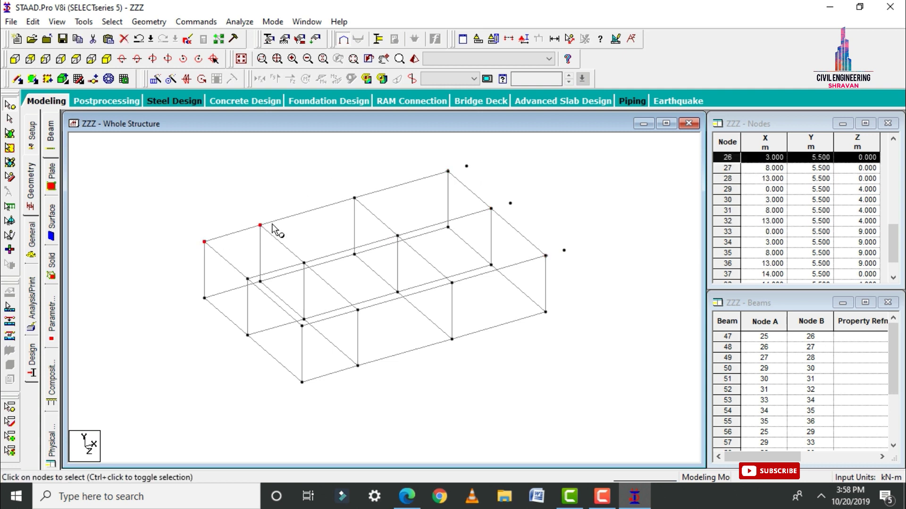
left_click(354, 198, "ctrl")
left_click(448, 171, "ctrl")
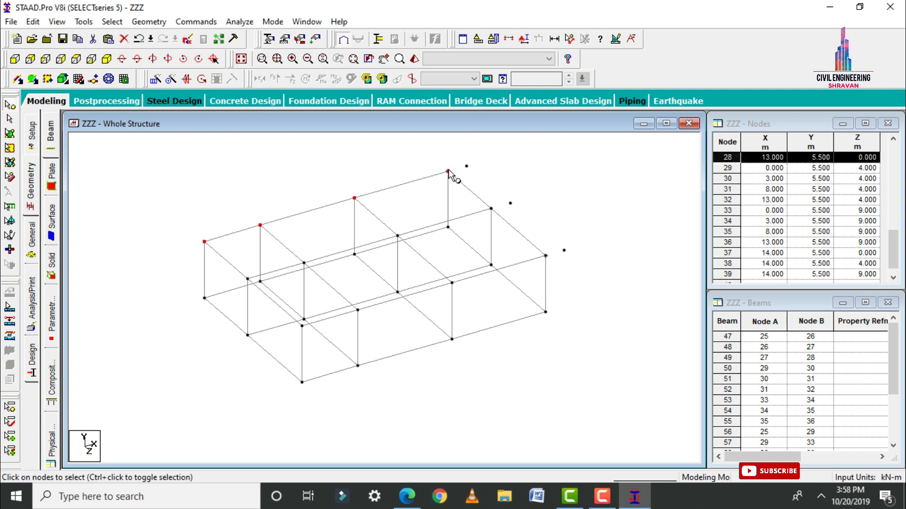
right_click(311, 157)
left_click(330, 178)
right_click(211, 164)
left_click(255, 197)
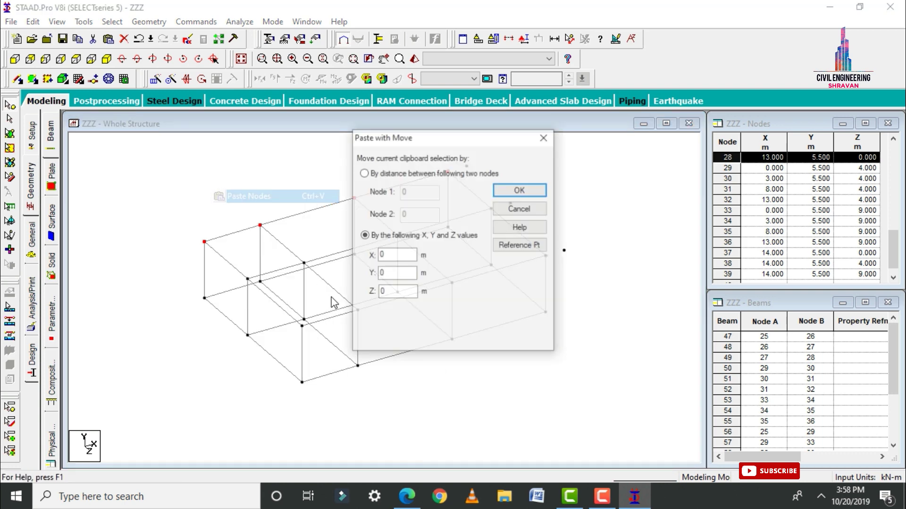
key("Tab")
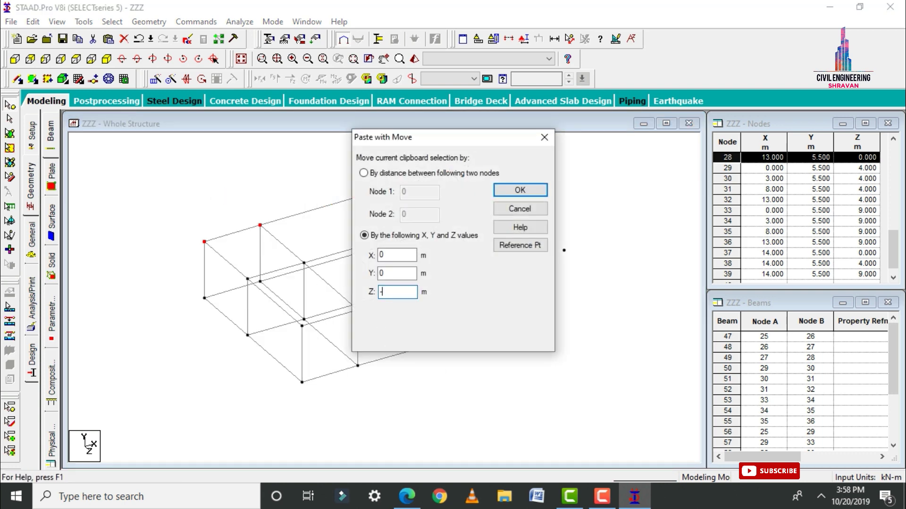
key("Return")
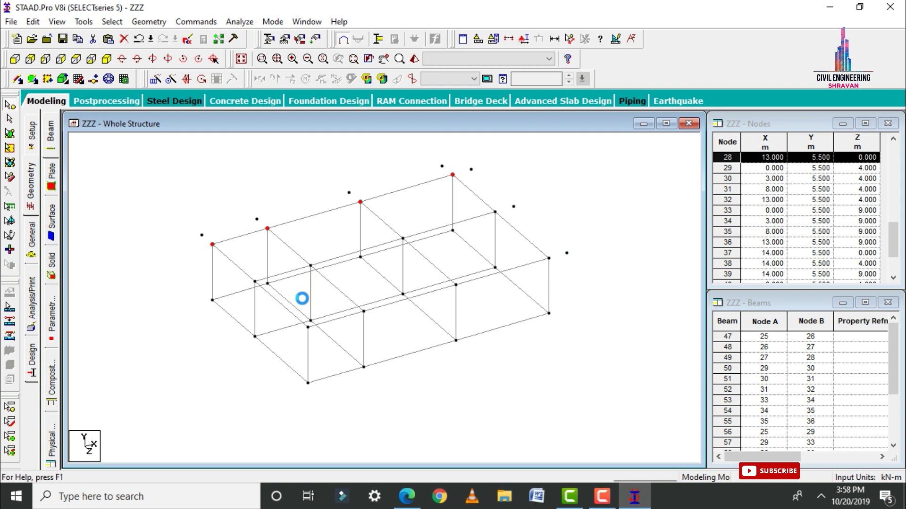
left_click(585, 221)
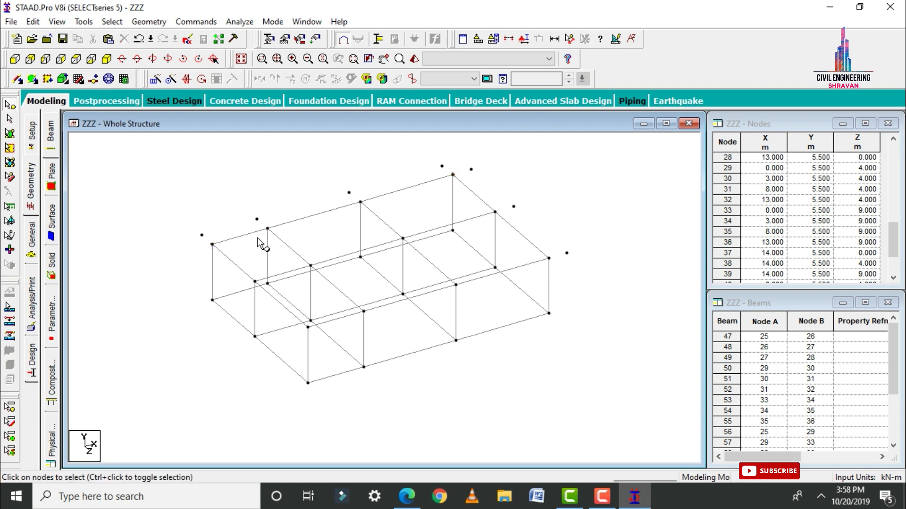
Step: Copy the nodes at X = 0, Y = 5.5 m with Z = -1, 0 and 4 m and paste them with an X offset of -2 m
left_click(202, 236)
left_click(213, 246, "ctrl")
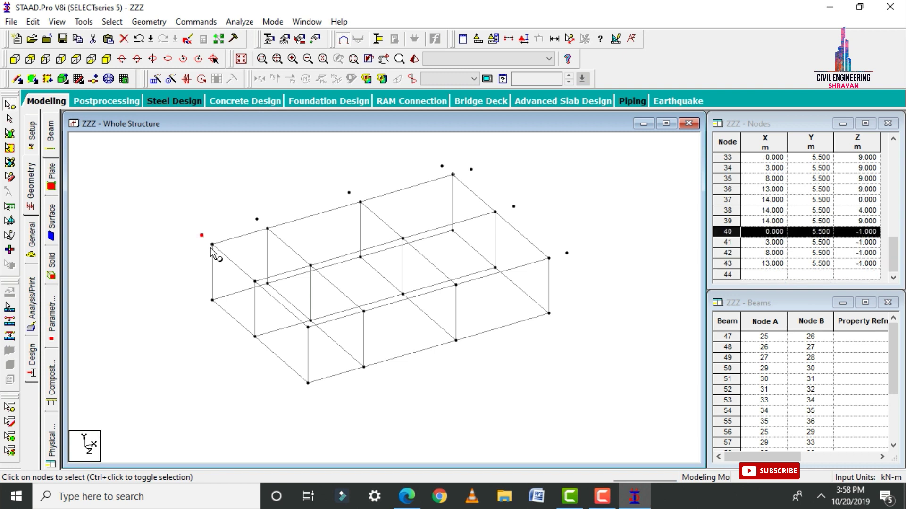
left_click(254, 282, "ctrl")
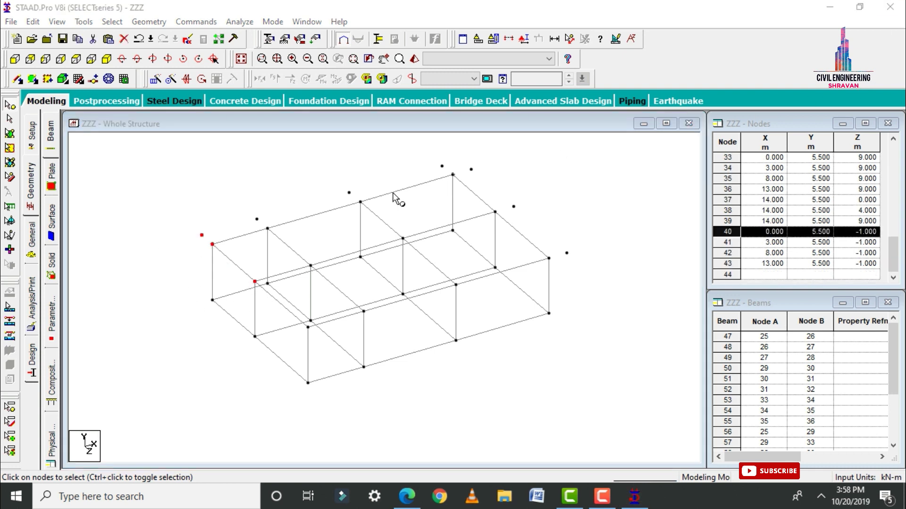
right_click(252, 188)
left_click(278, 208)
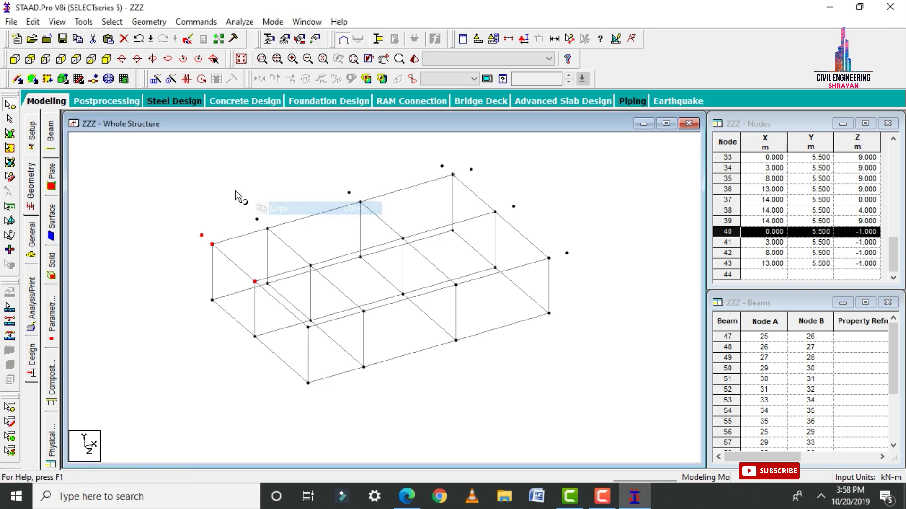
right_click(232, 174)
left_click(274, 204)
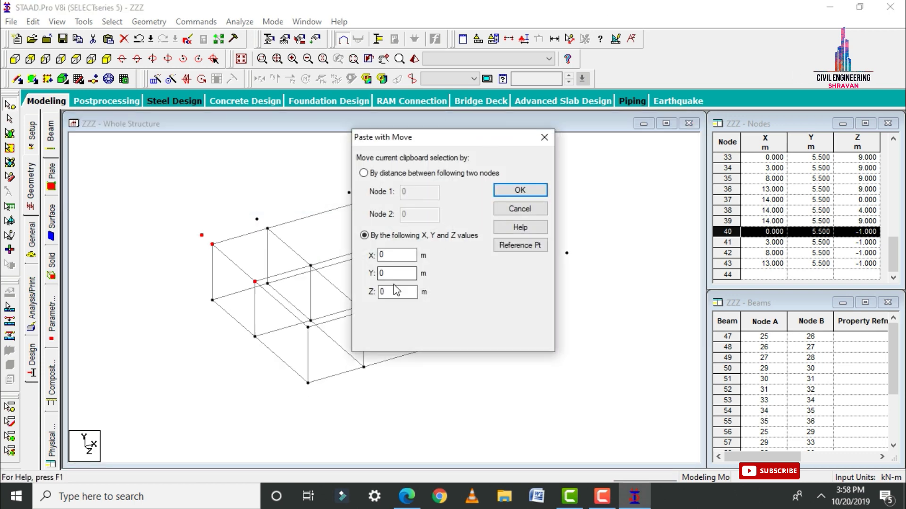
double_click(386, 256)
key("Return")
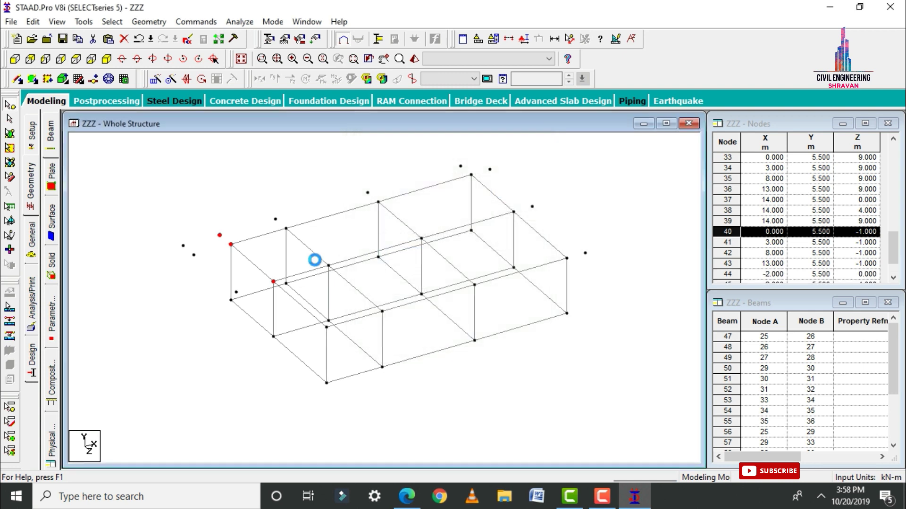
left_click(206, 335)
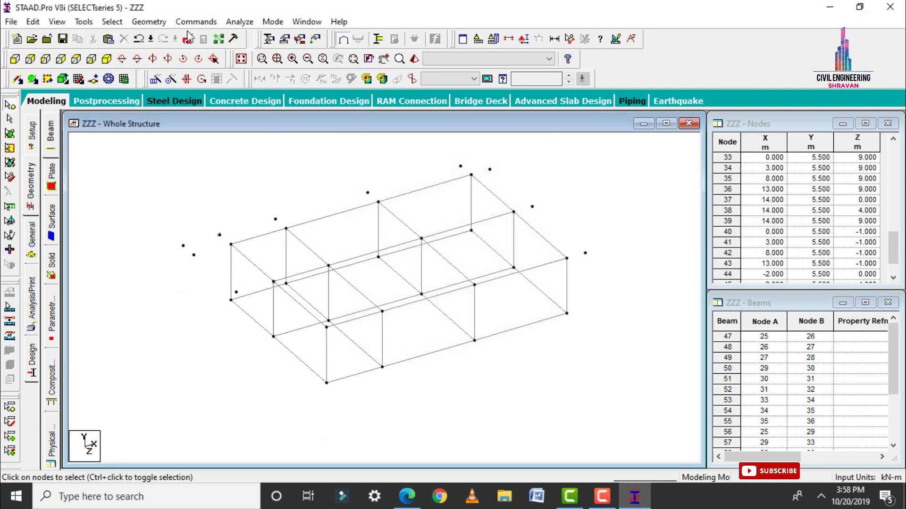
Step: Copy the nodes at X = 0, Z = 4 m with Y = 2.5 and 5.5 m and paste them with an X offset of -1 m
left_click(273, 283)
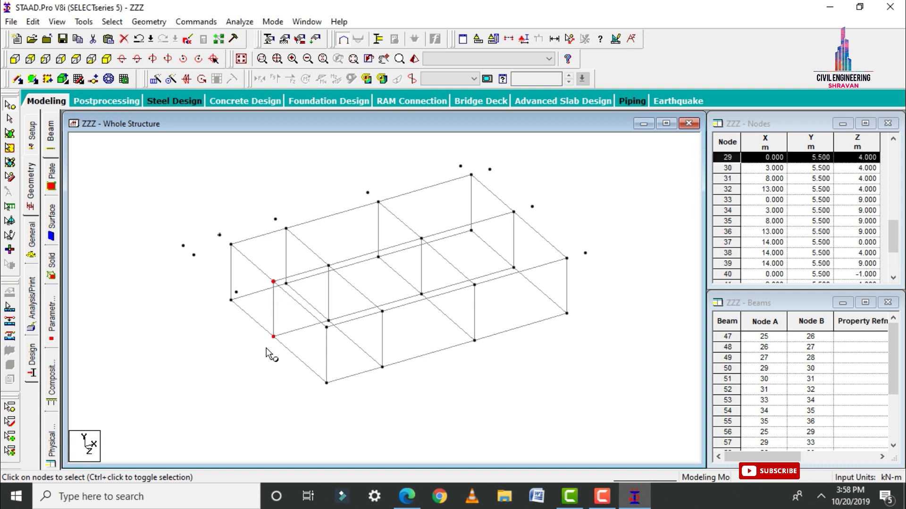
right_click(149, 192)
left_click(170, 214)
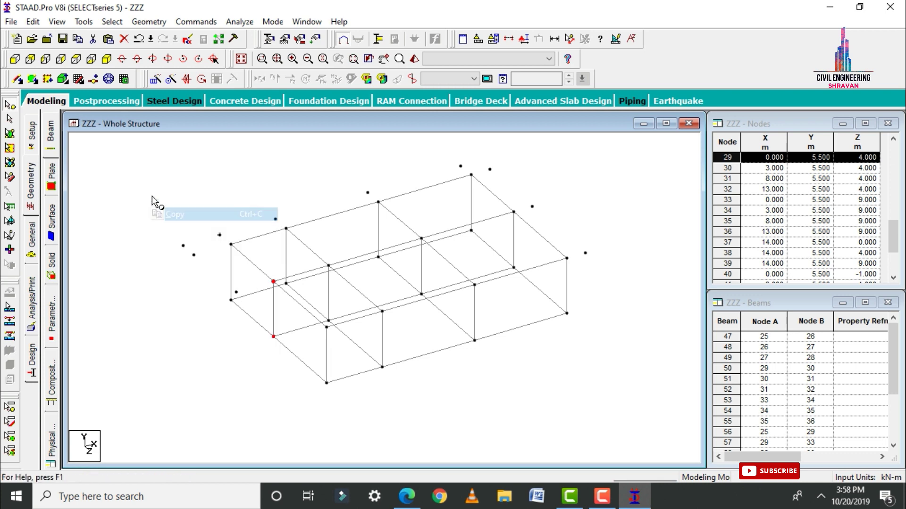
right_click(152, 194)
left_click(169, 224)
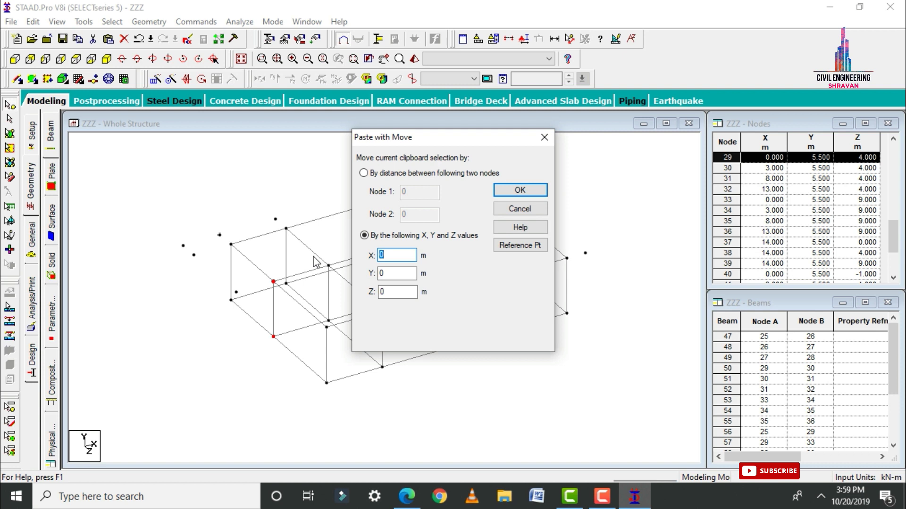
key("Return")
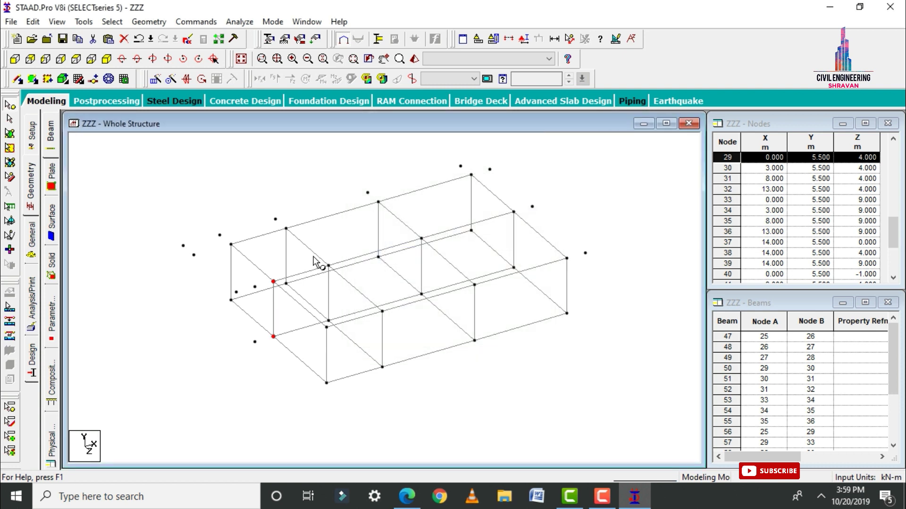
left_click(248, 385)
Step: Copy the nodes at X = 0, Z = 9 m with Y = 2.5 and 5.5 m and paste them with an X offset of -1 m
left_click(326, 383)
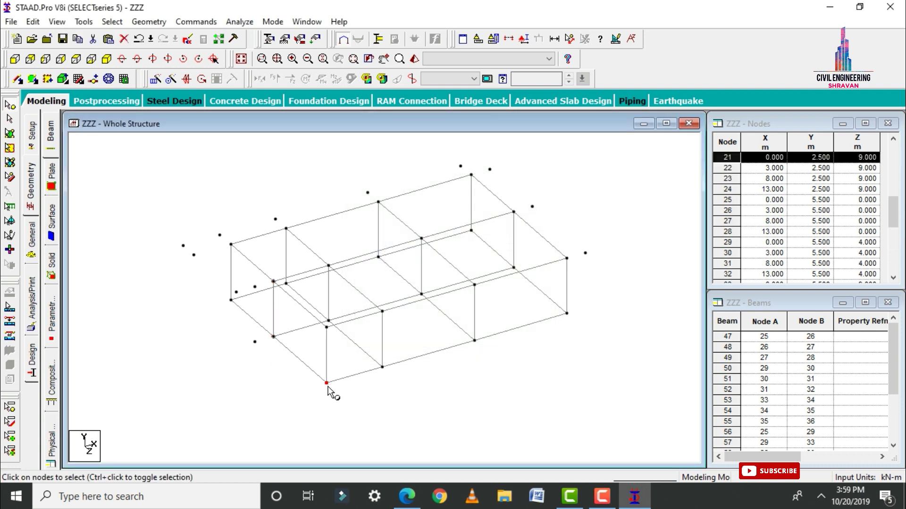
left_click(326, 327, "ctrl")
right_click(190, 158)
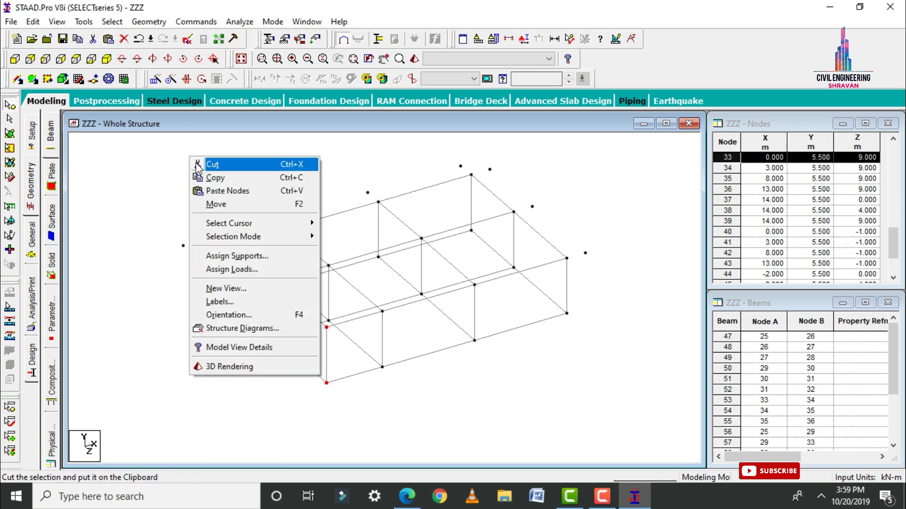
left_click(215, 178)
right_click(173, 158)
left_click(212, 190)
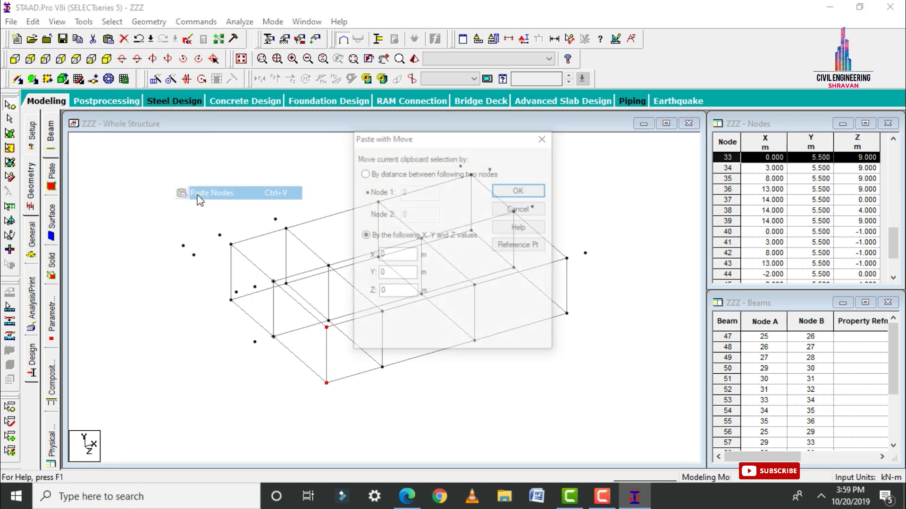
double_click(387, 256)
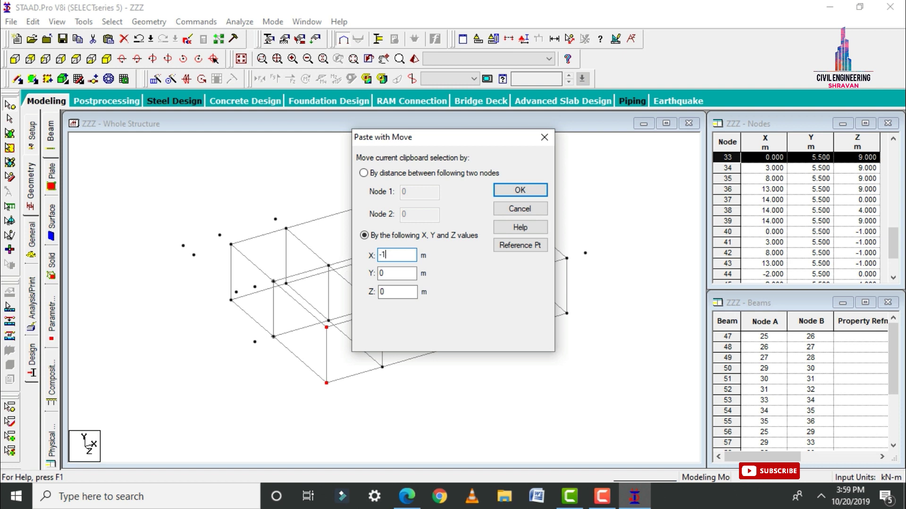
key("Return")
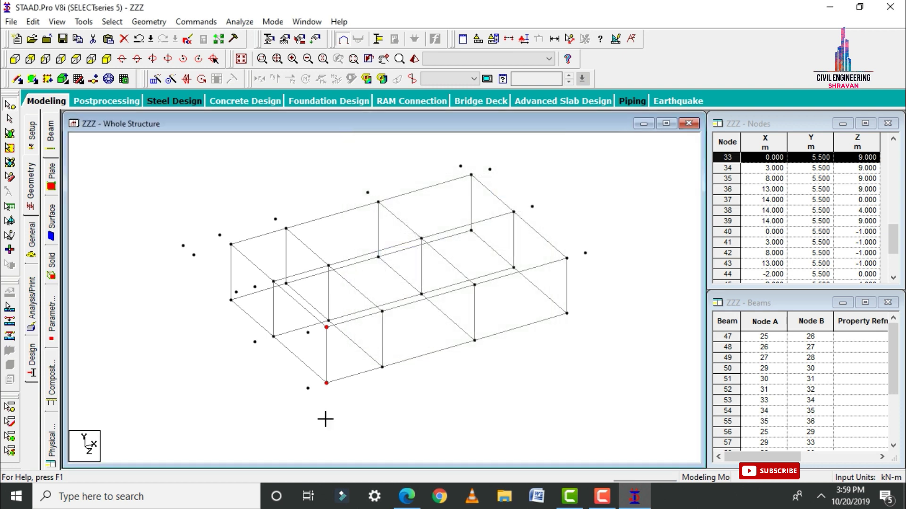
Step: Copy the two nodes at X = -1 m, Z = 9 m and paste them with an X offset of -1 m
left_click(308, 388)
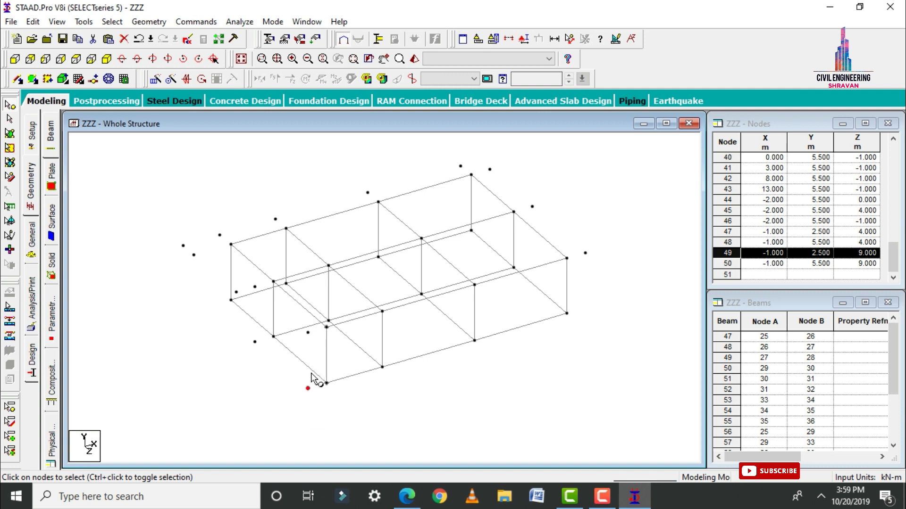
left_click(308, 333, "ctrl")
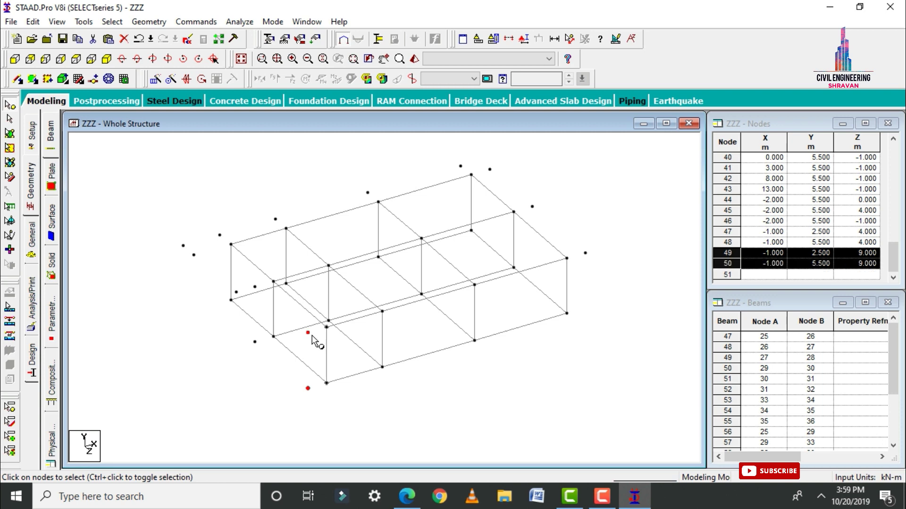
right_click(212, 198)
right_click(178, 183)
right_click(178, 180)
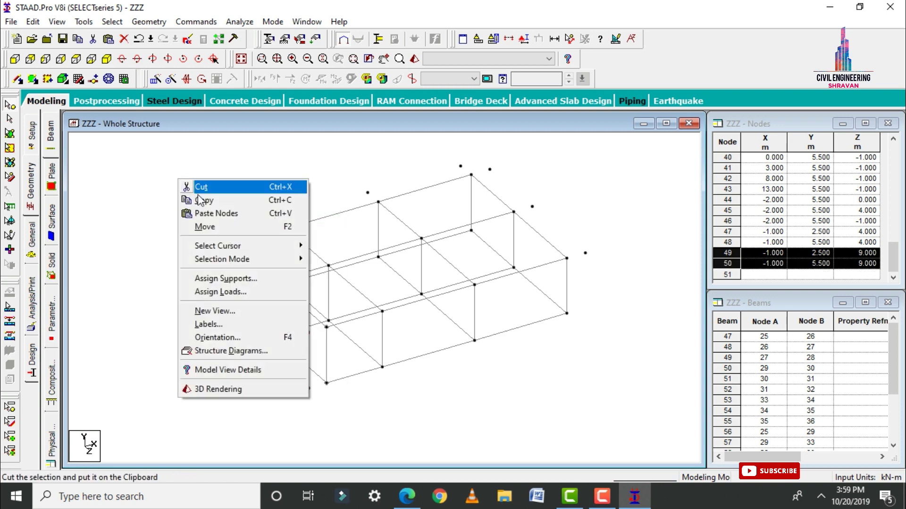
left_click(205, 215)
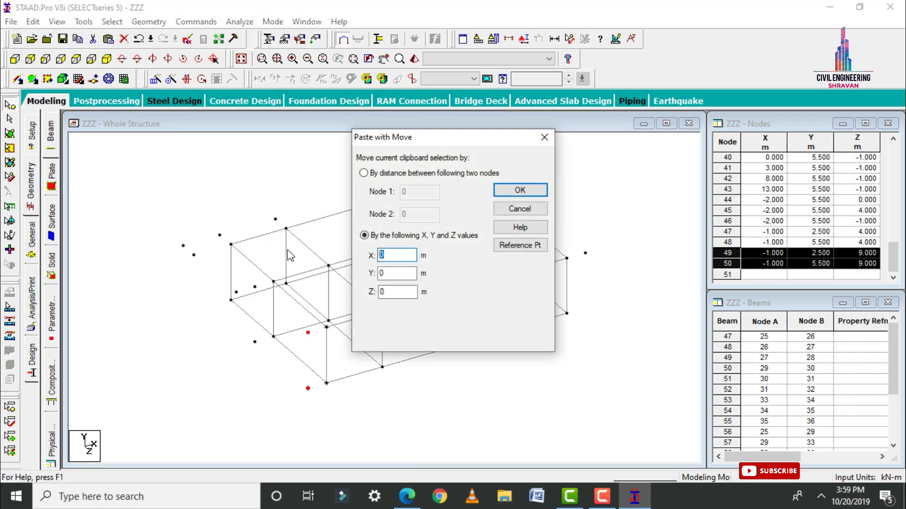
type("-1")
key("Return")
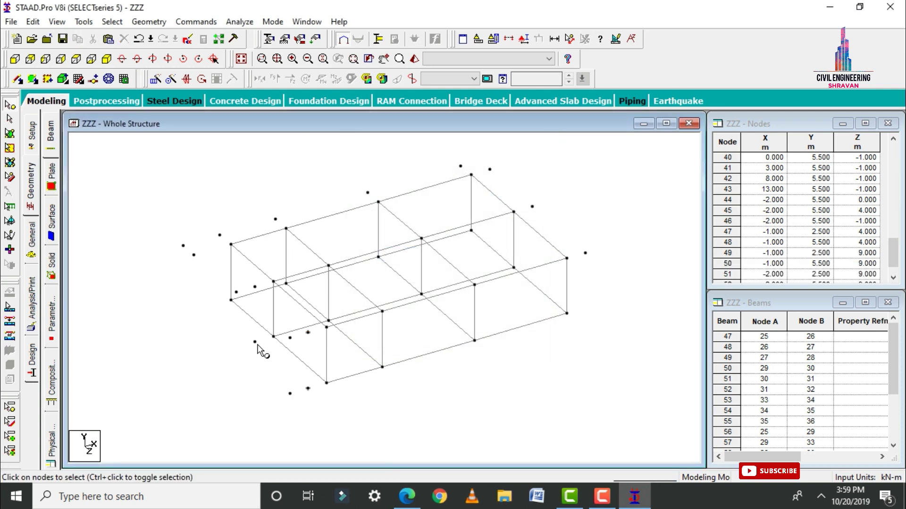
key("Return")
Step: Copy the node at X = -1 m, Y = 2.5 m, Z = 4 m and paste it with an X offset of -1 m
left_click(254, 341)
right_click(254, 344)
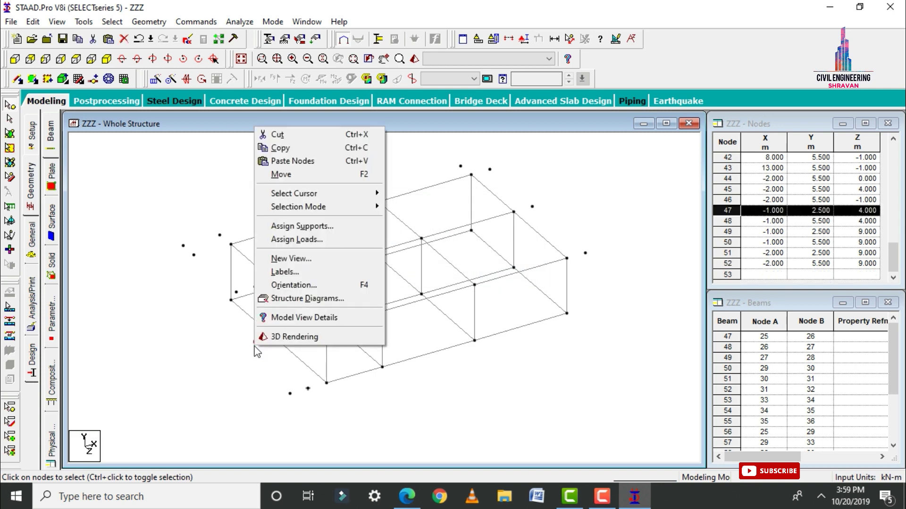
left_click(281, 135)
right_click(174, 161)
left_click(236, 196)
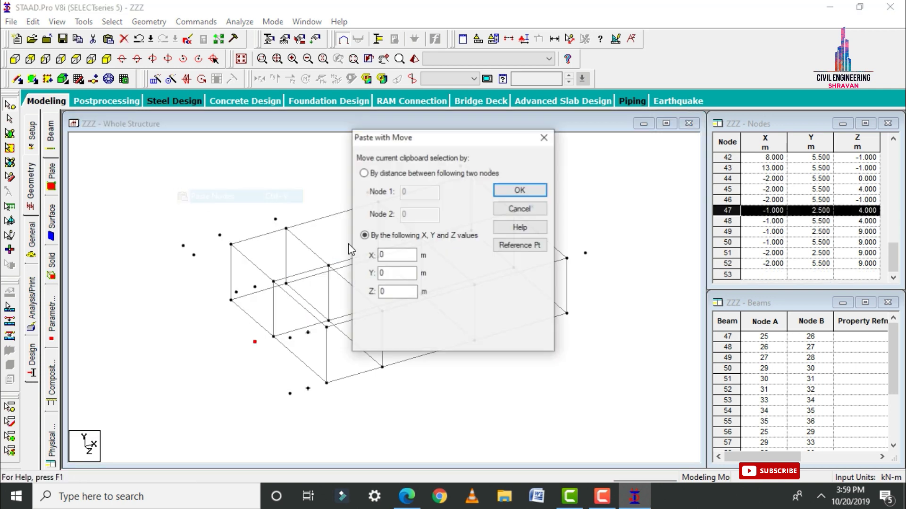
type("-1")
key("Return")
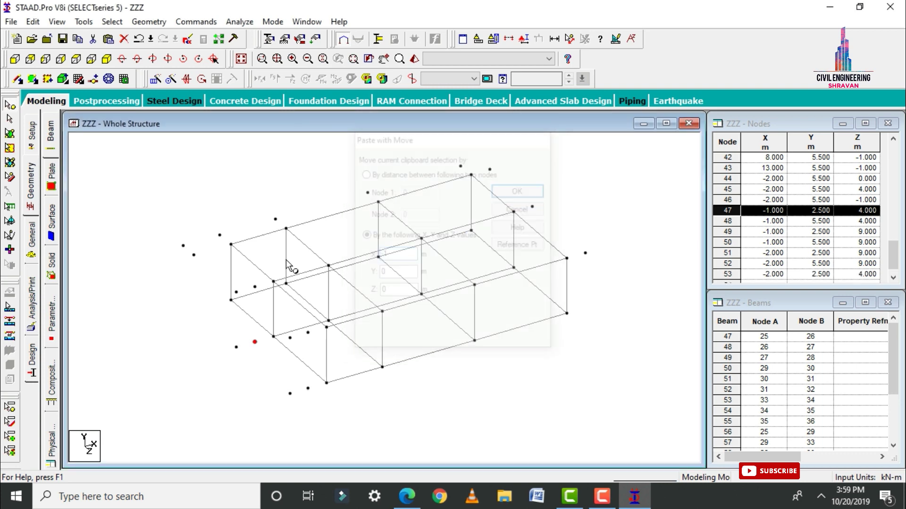
Step: Delete the two nodes at X = -1 m, Z = 9 m with Y = 2.5 and 5.5 m
left_click(308, 335)
left_click(308, 389, "ctrl")
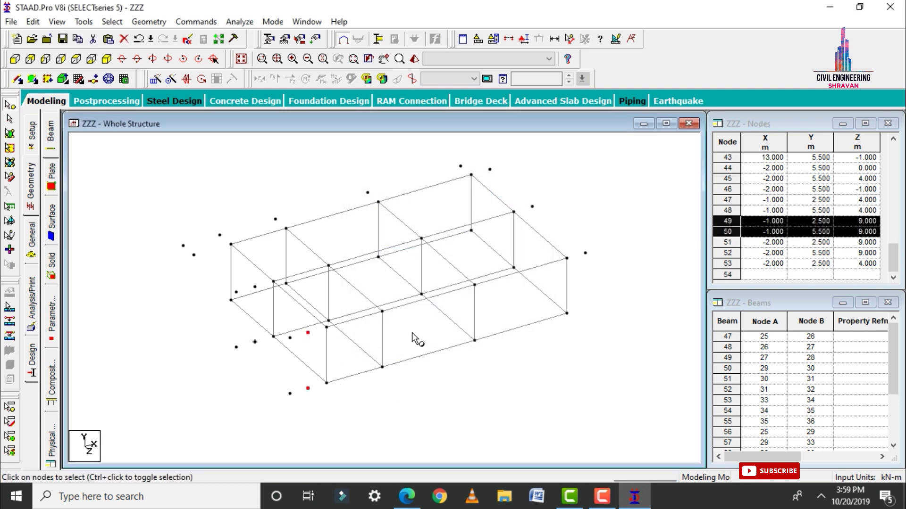
key("Delete")
key("Return")
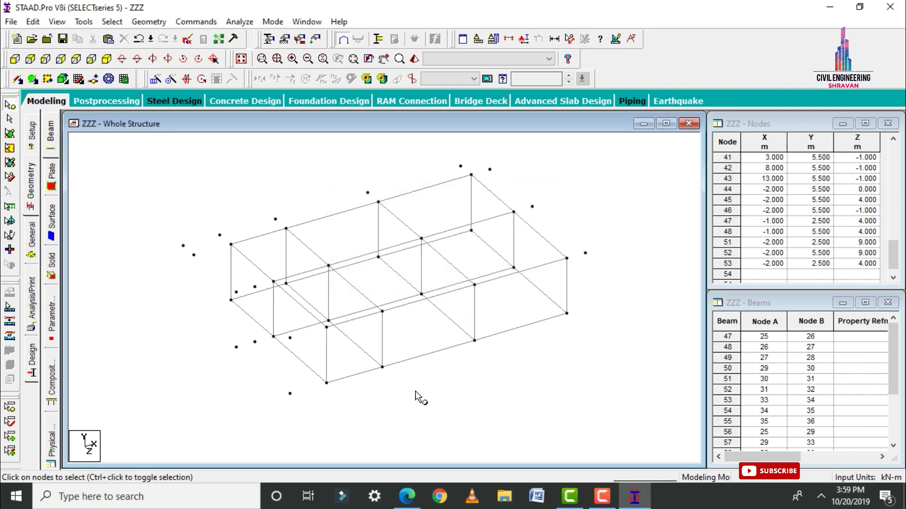
Step: Connect the four nodes at X = -2 m, Z = 4 and 9 m with vertical members along the Y axis
left_click(236, 293)
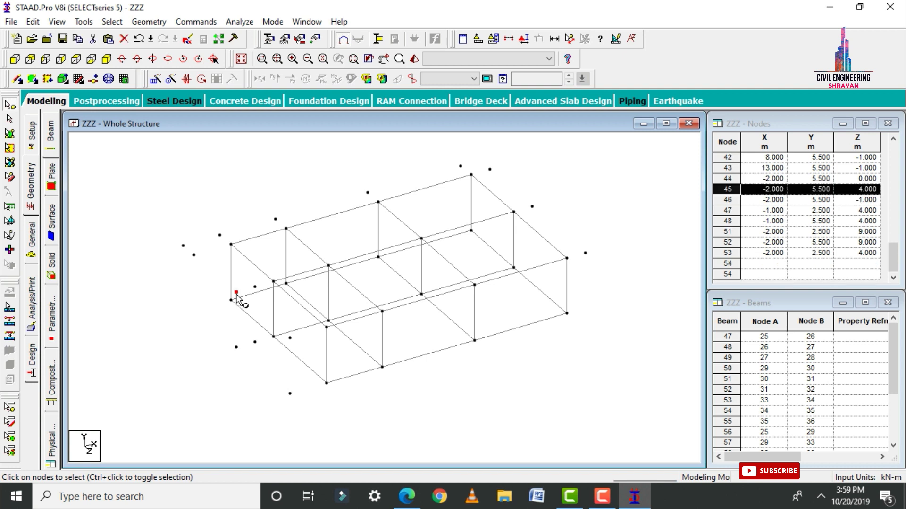
left_click(237, 348, "ctrl")
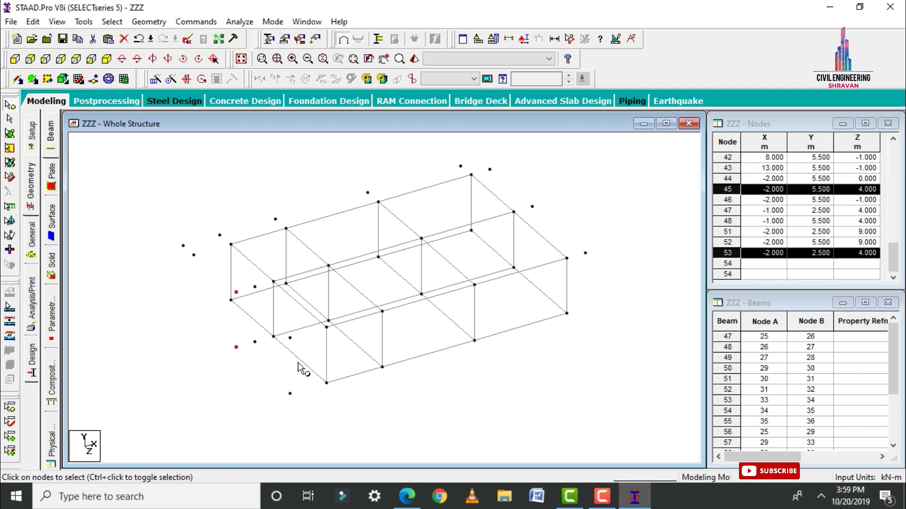
left_click(290, 339, "ctrl")
left_click(290, 394, "ctrl")
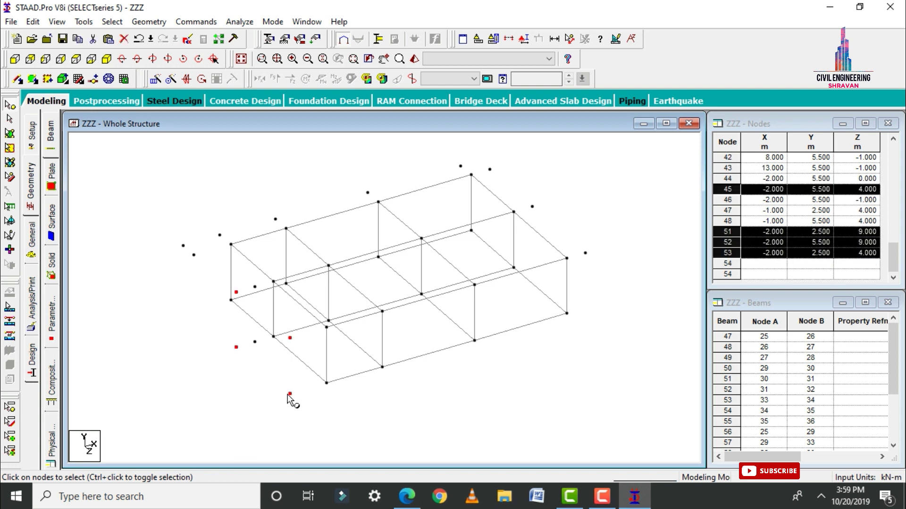
left_click(149, 21)
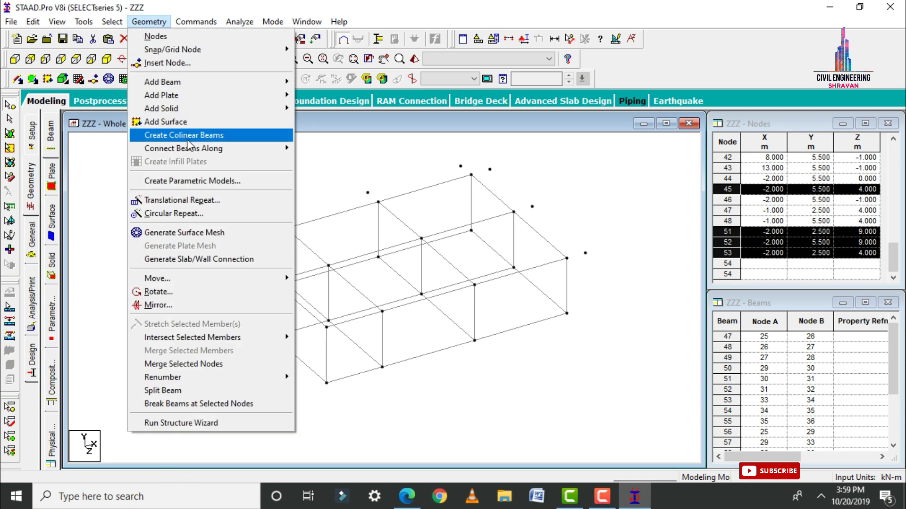
mouse_move(191, 148)
left_click(314, 162)
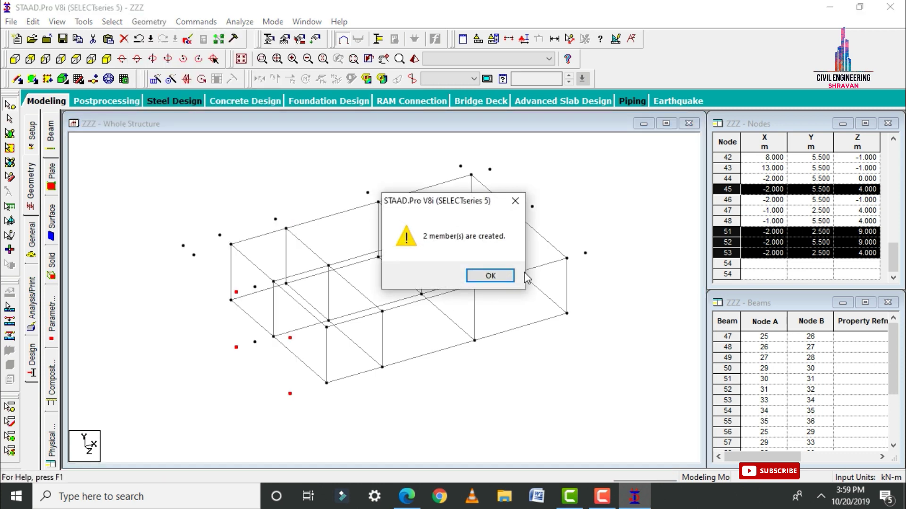
left_click(490, 275)
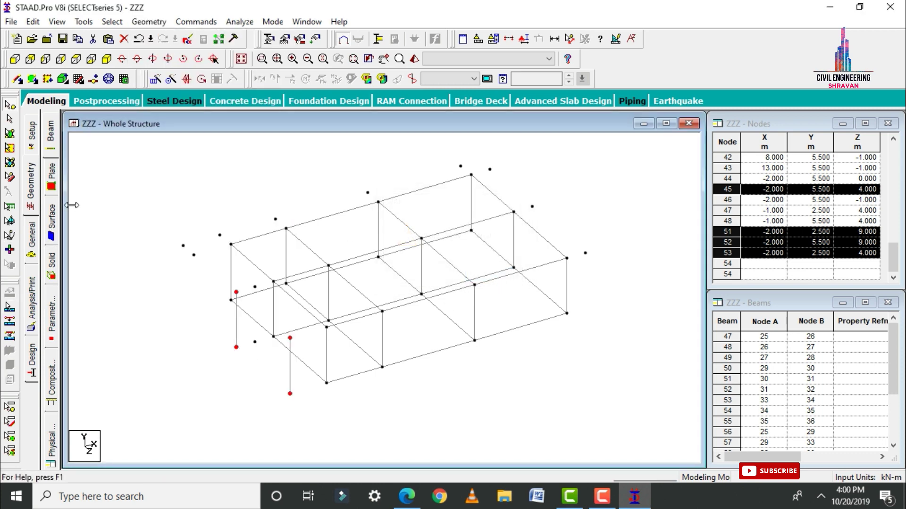
left_click(160, 176)
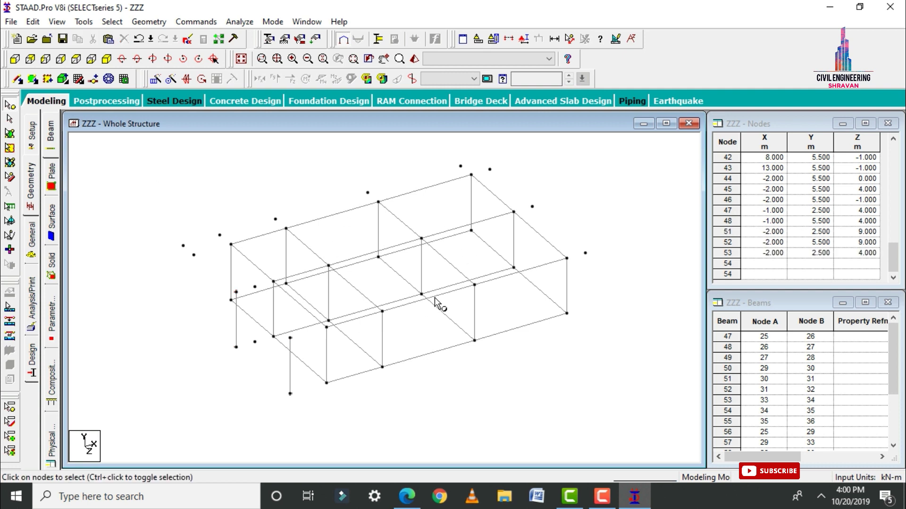
Step: Draw beams from X = 0 to -2 m at Z = 4 m on both levels and Z = 9 m at Y = 5.5 m, linking the column tops
left_click(17, 79)
left_click_drag(274, 282, 236, 293)
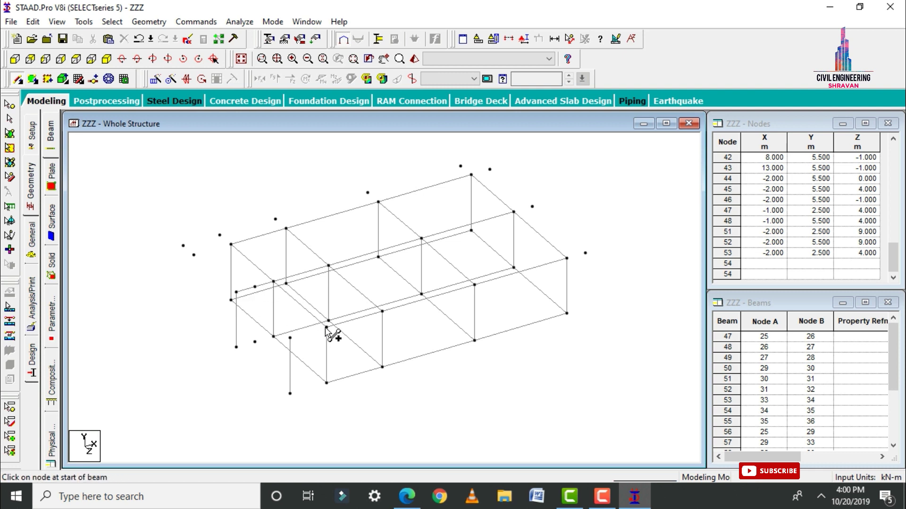
left_click_drag(327, 327, 236, 347)
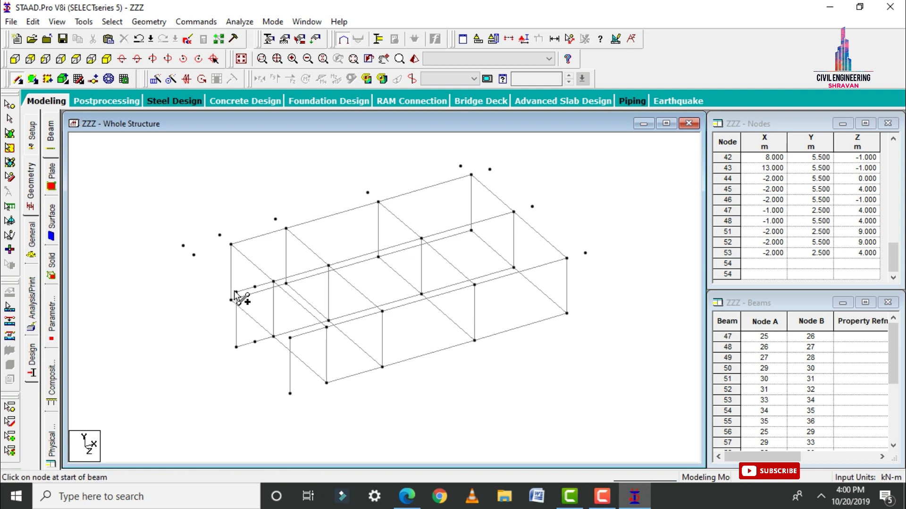
left_click_drag(236, 292, 290, 337)
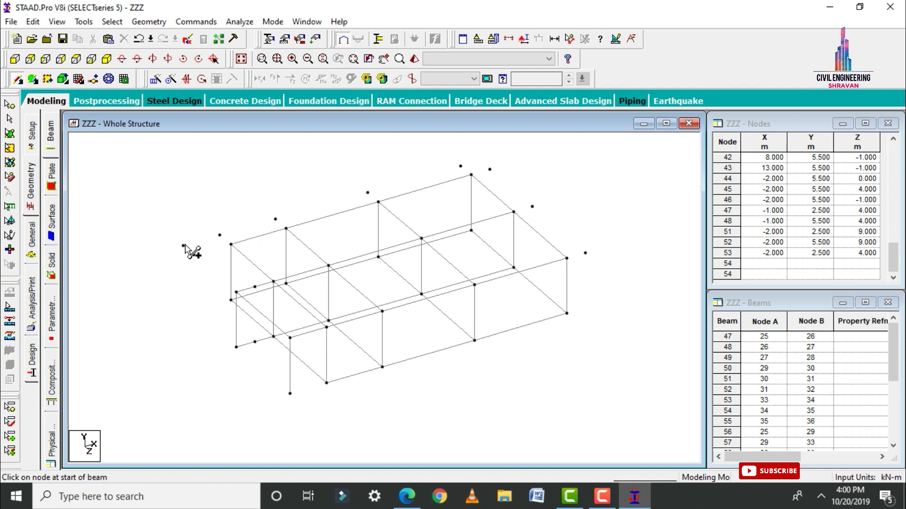
Step: Add short cantilever beams joining the offset nodes around the Y = 5.5 m floor to the adjacent frame nodes
left_click_drag(220, 235, 294, 234)
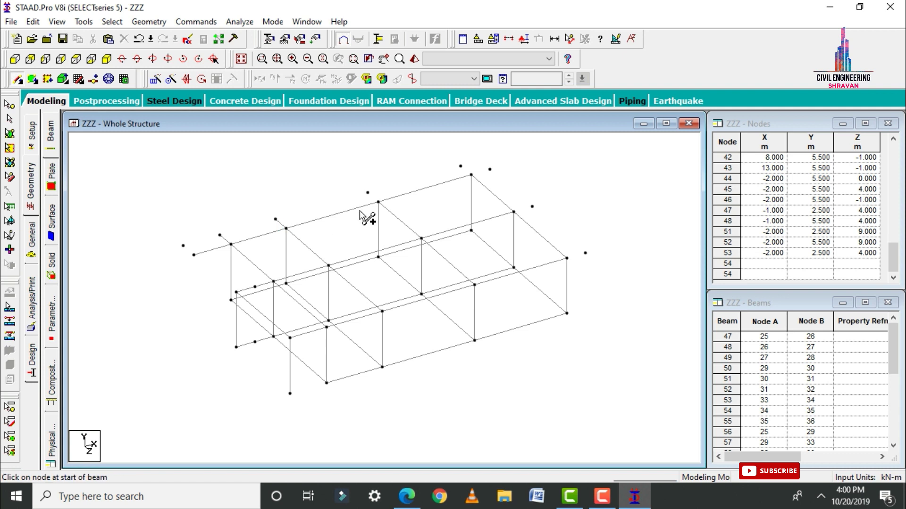
left_click_drag(368, 193, 378, 202)
left_click_drag(468, 168, 471, 175)
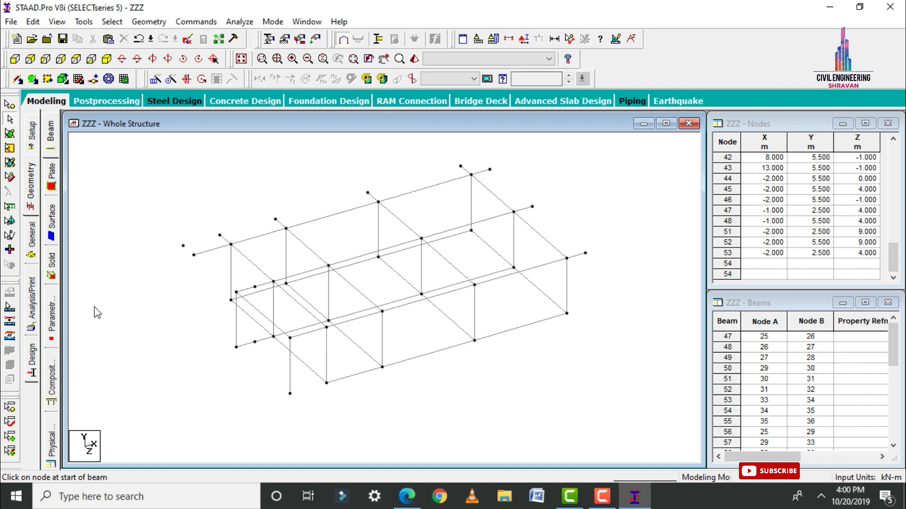
Step: Isolate the Y = 5.5 m floor and add four-noded plates from the X = -2 m and Z = -1 m edges inward
left_click(33, 80)
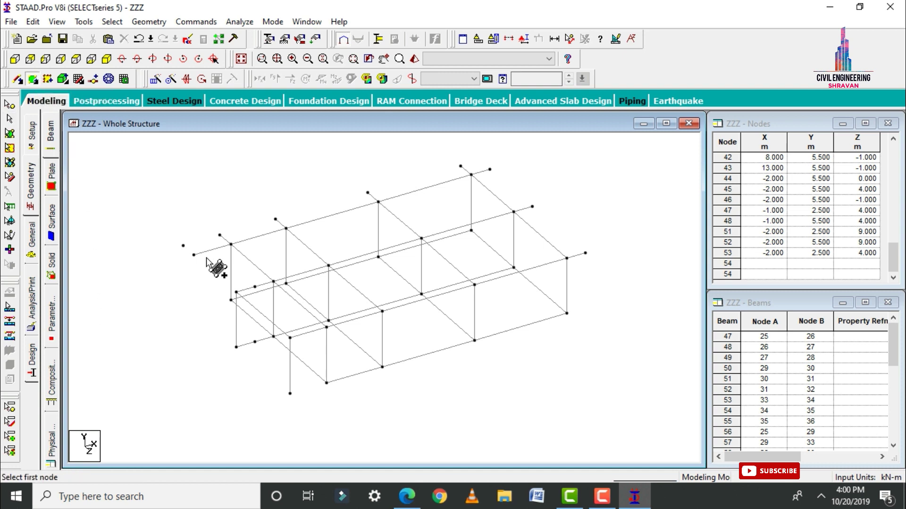
left_click(183, 245)
left_click(220, 234)
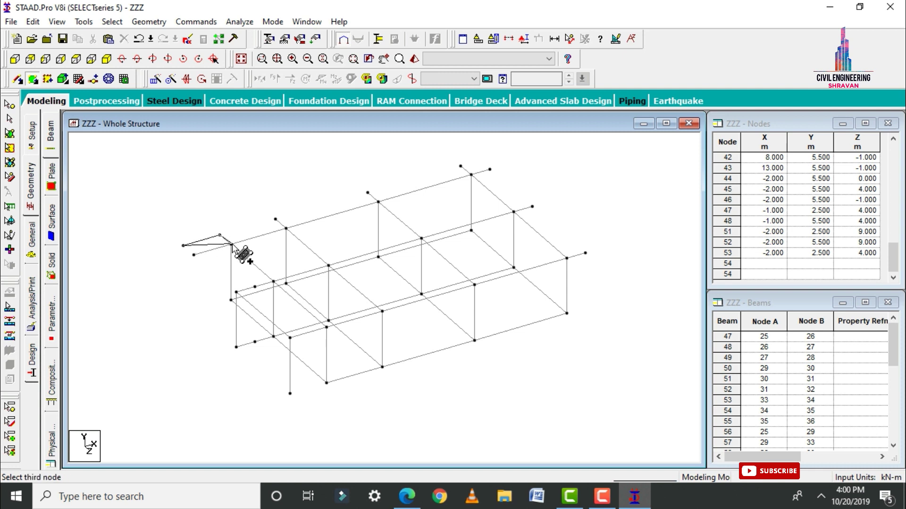
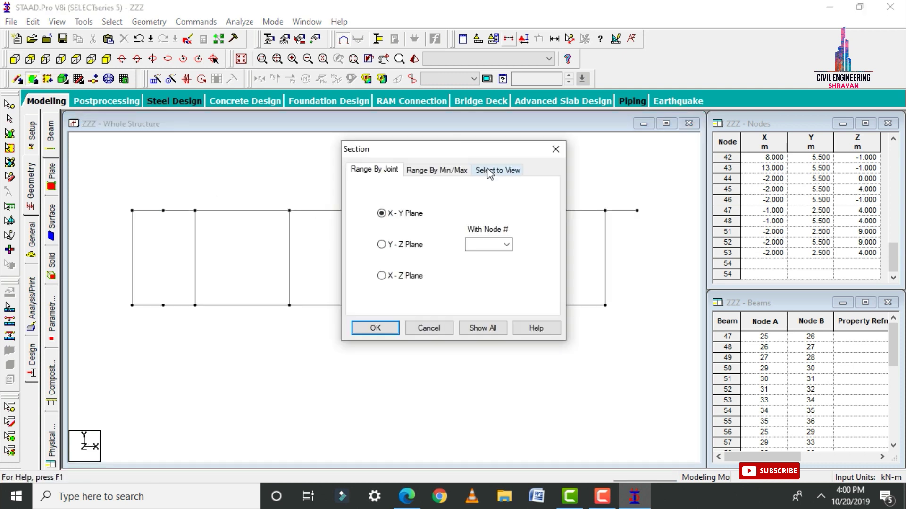
left_click(366, 326)
left_click(194, 255)
left_click(236, 292)
left_click(273, 281)
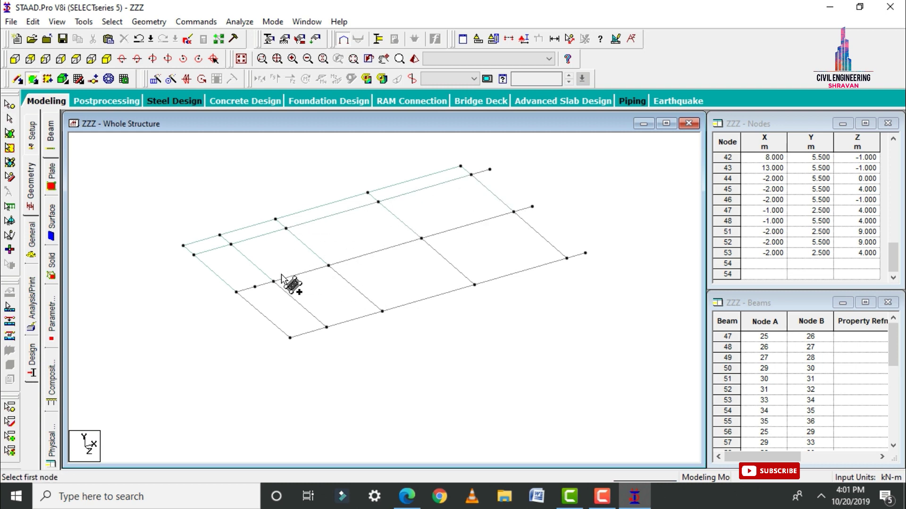
Step: Add four-noded plates out to the X = 14 m edge and create the corner node at X = 14, Y = 5.5, Z = -1 m
left_click(328, 266)
left_click(532, 207)
left_click(585, 252)
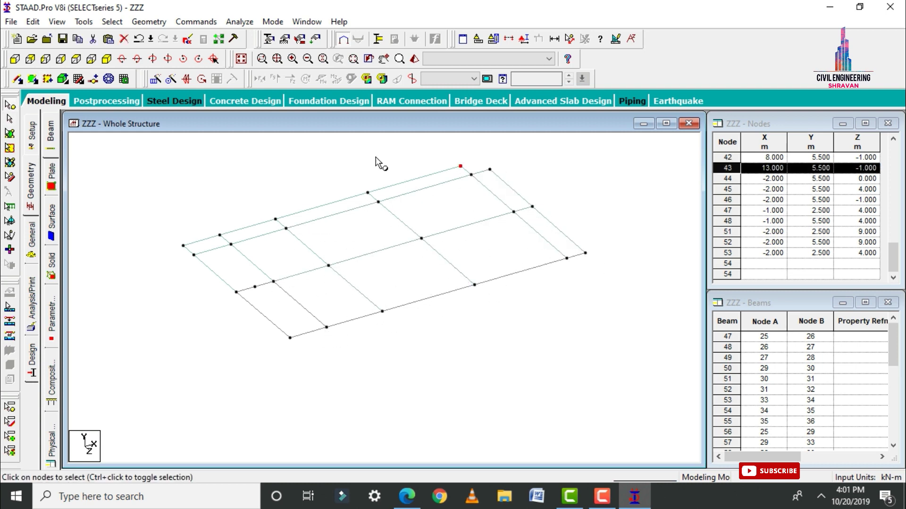
double_click(462, 169)
left_click(515, 196)
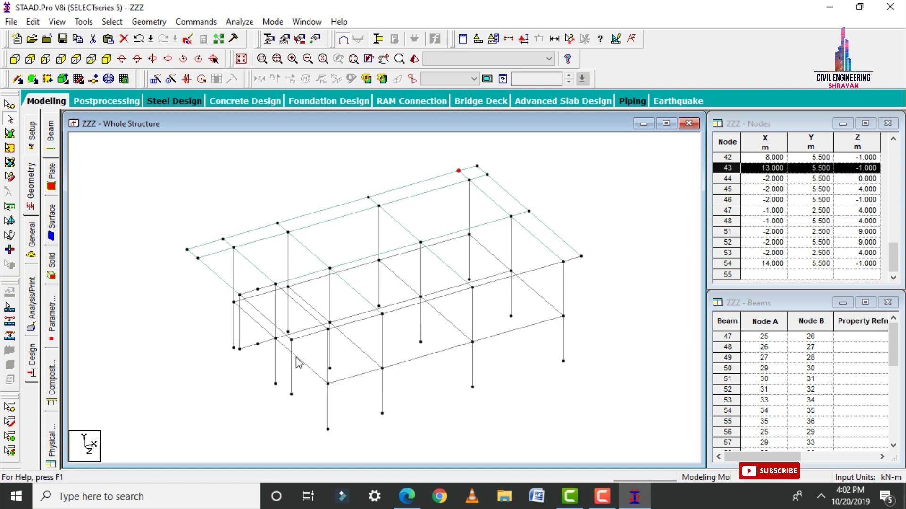
Step: In the front view, window-section the model to the part between X = -2 and 0 m and Y = 2.5 and 5.5 m
left_click(14, 61)
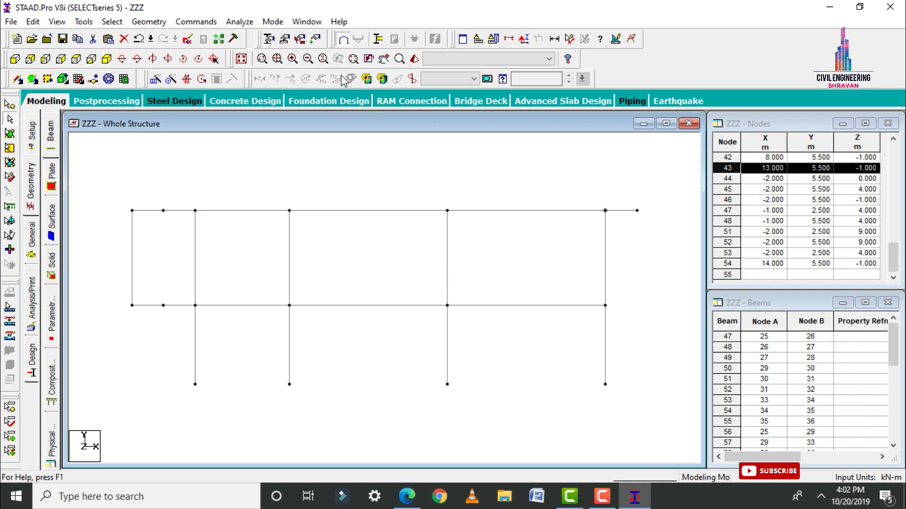
left_click(478, 39)
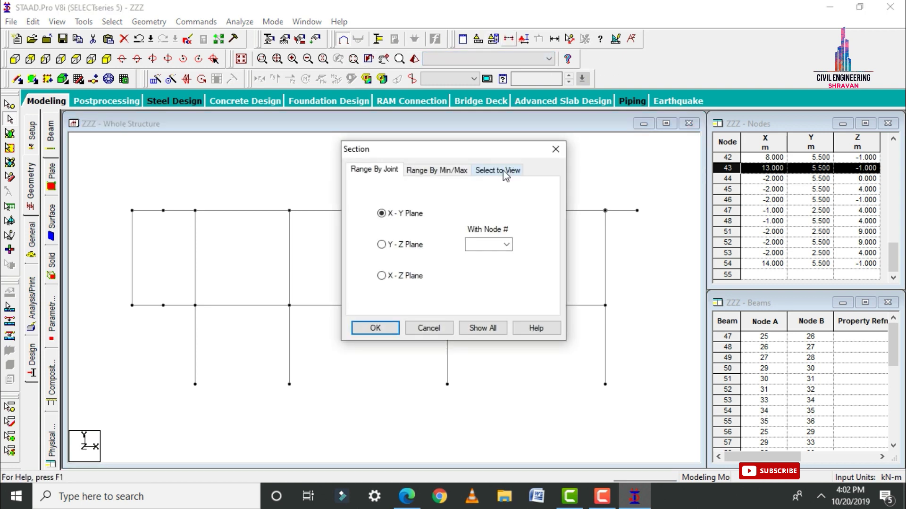
left_click(500, 169)
left_click(376, 328)
left_click_drag(115, 202, 202, 310)
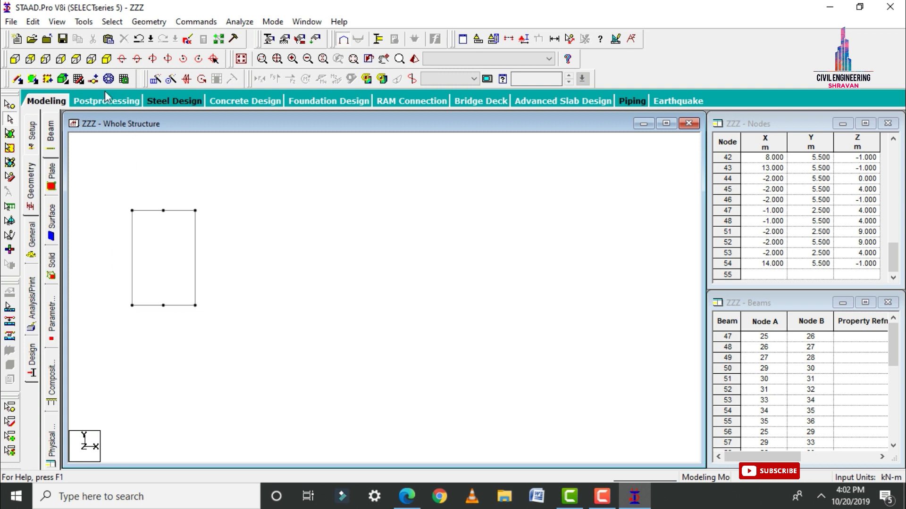
Step: In the plan view, window-section the remaining part to the staircase bay between Z = 4 and 9 m
left_click(76, 60)
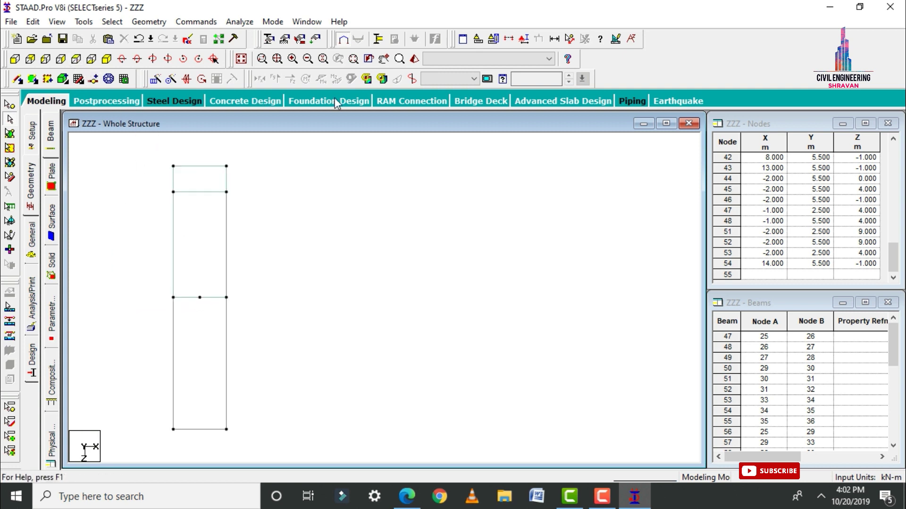
left_click(493, 40)
left_click(494, 170)
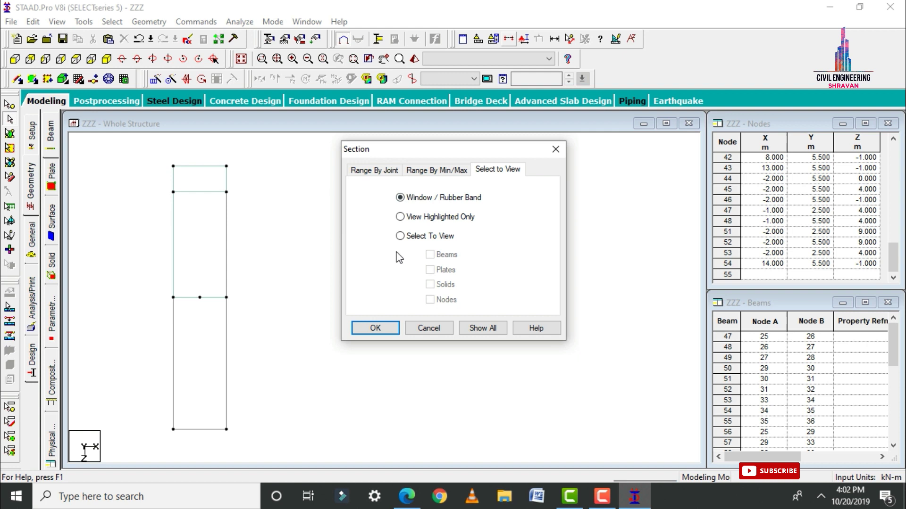
left_click(360, 328)
left_click_drag(148, 289, 234, 436)
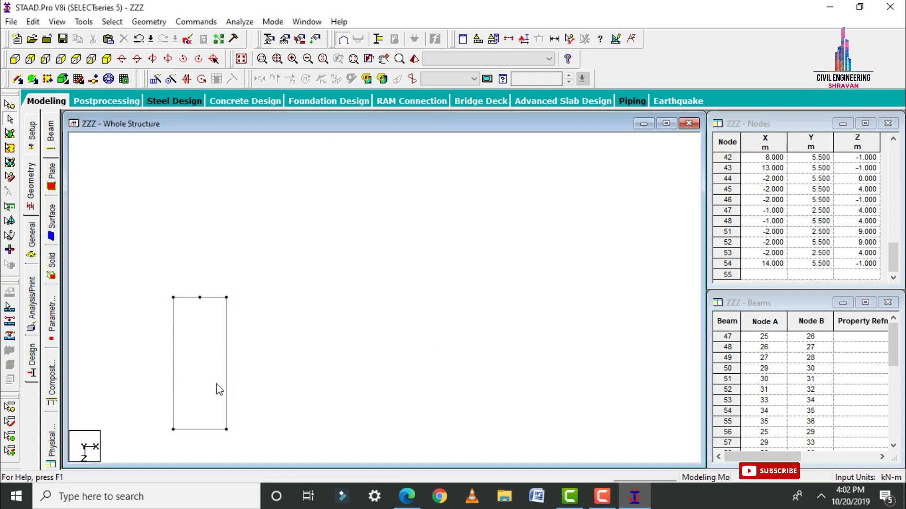
Step: Insert midpoint nodes in the two columns at Z = 9 m, X = 0 and -2 m, of the isolated bay
left_click(109, 78)
left_click(332, 363)
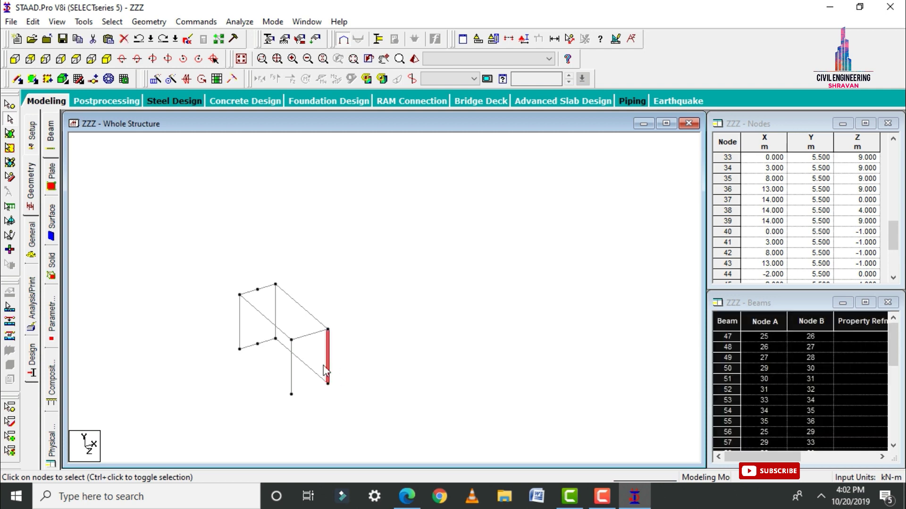
right_click(376, 268)
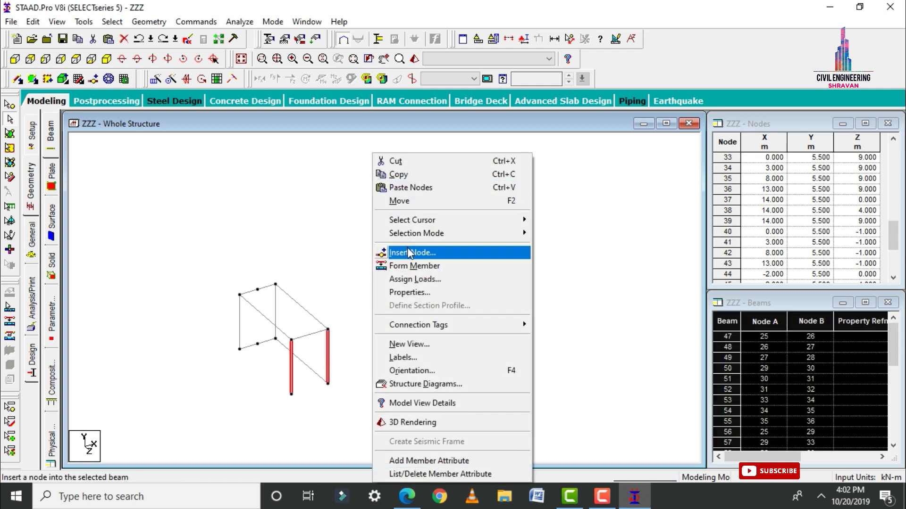
left_click(409, 252)
left_click(402, 265)
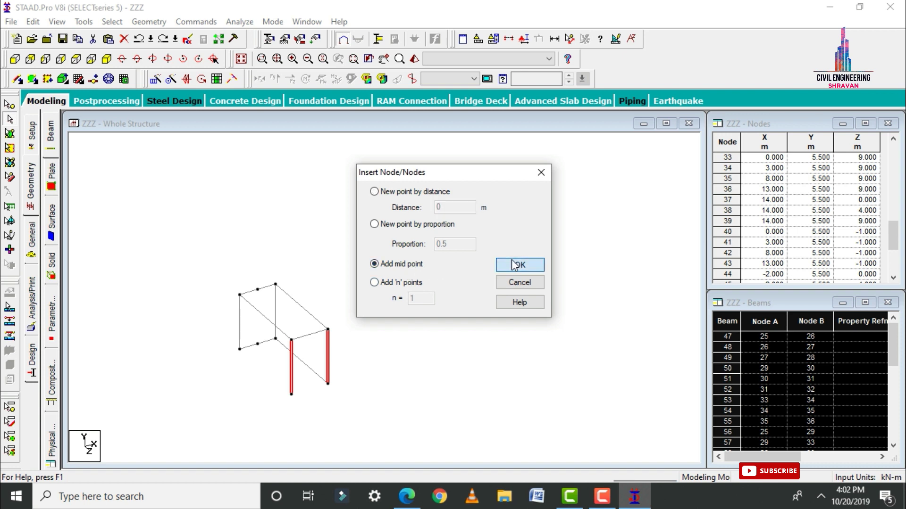
left_click(503, 265)
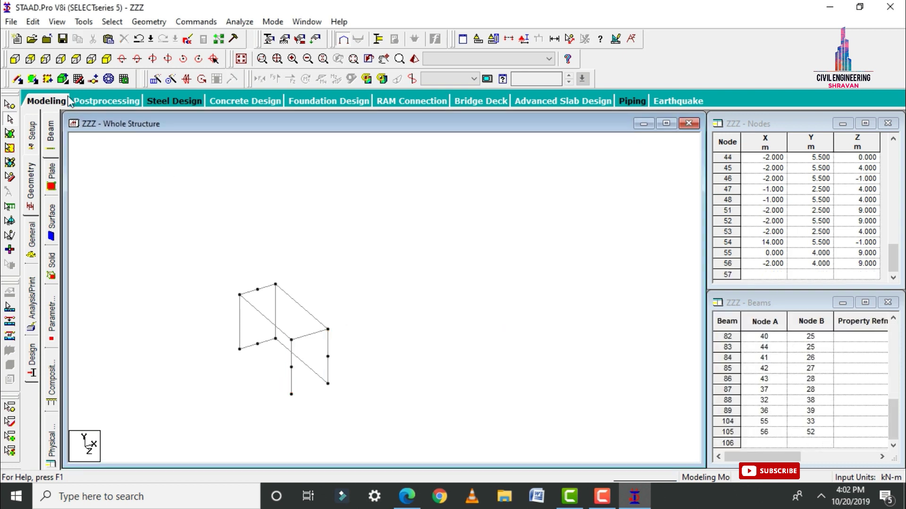
Step: Copy the mid-height node at X = -2, Y = 4, Z = 9 m and paste it with an X offset of 1 m
left_click(9, 105)
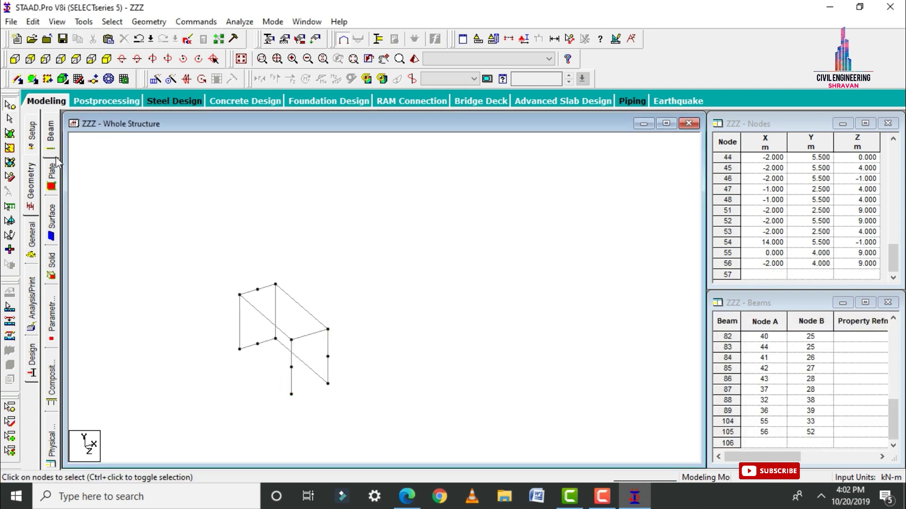
left_click(291, 367)
right_click(400, 235)
left_click(427, 256)
right_click(397, 237)
left_click(422, 267)
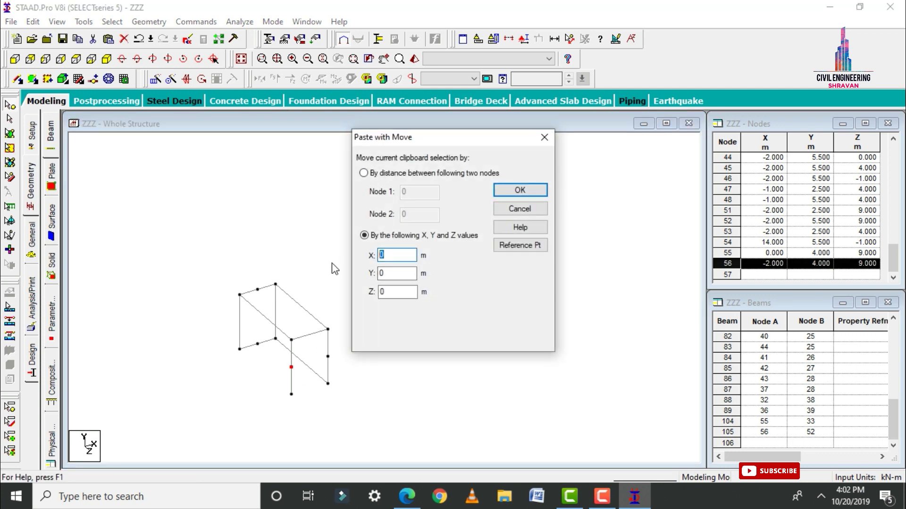
key("Return")
Step: Copy the three nodes at Y = 4, Z = 9 m and paste them with a Z offset of -1.2 m
left_click_drag(281, 361, 355, 372)
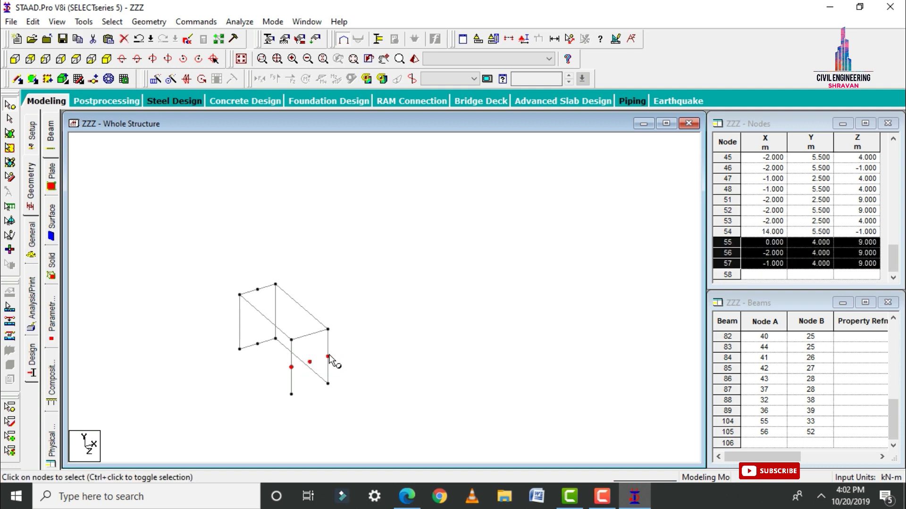
right_click(392, 49)
left_click(418, 69)
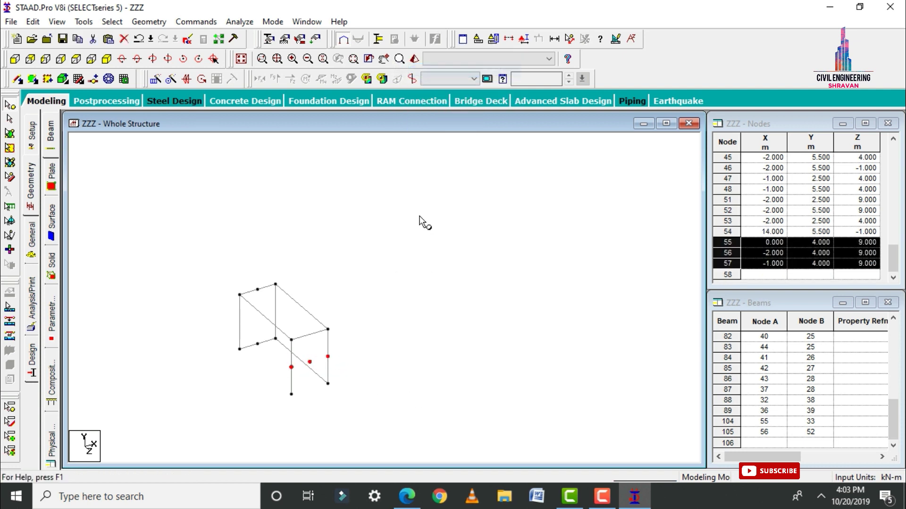
right_click(418, 215)
left_click(447, 251)
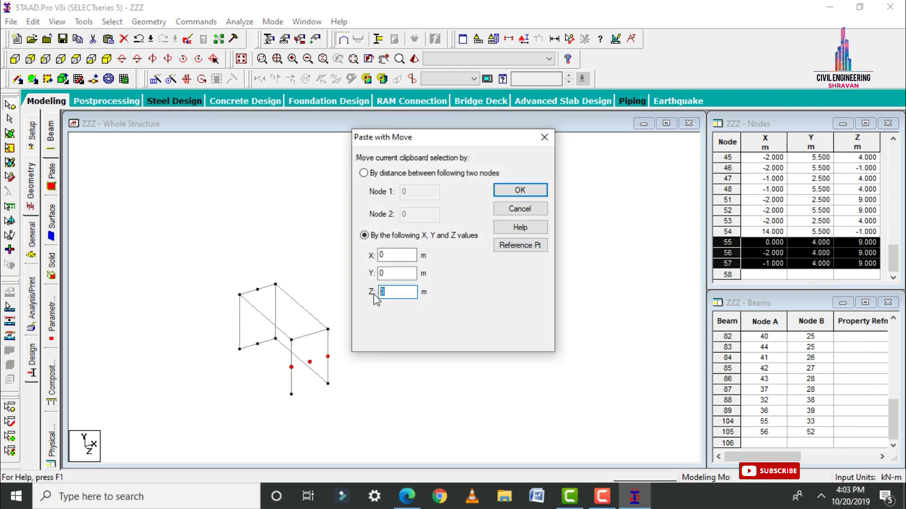
type("-1.2")
key("Return")
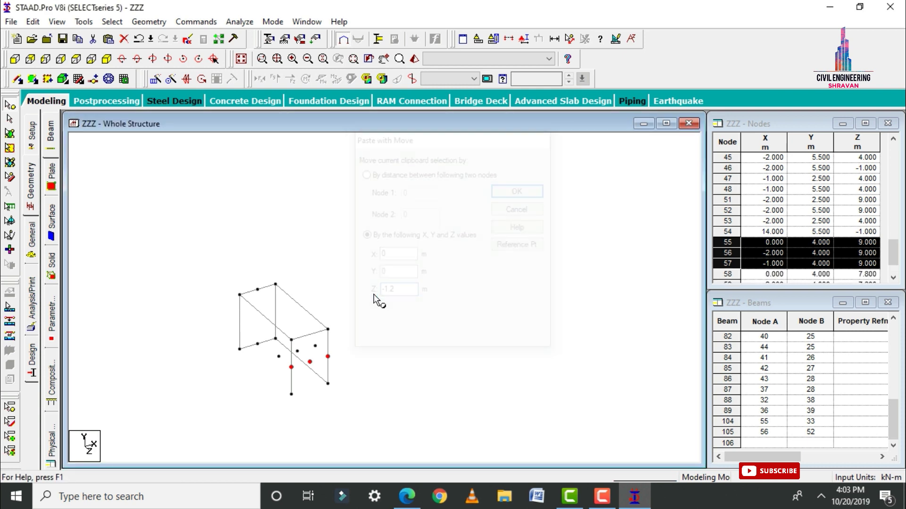
Step: Add the landing plate at Y = 4 m between Z = 7.8 and 9 m, plus a beam along its Z = 9 m edge
left_click(33, 81)
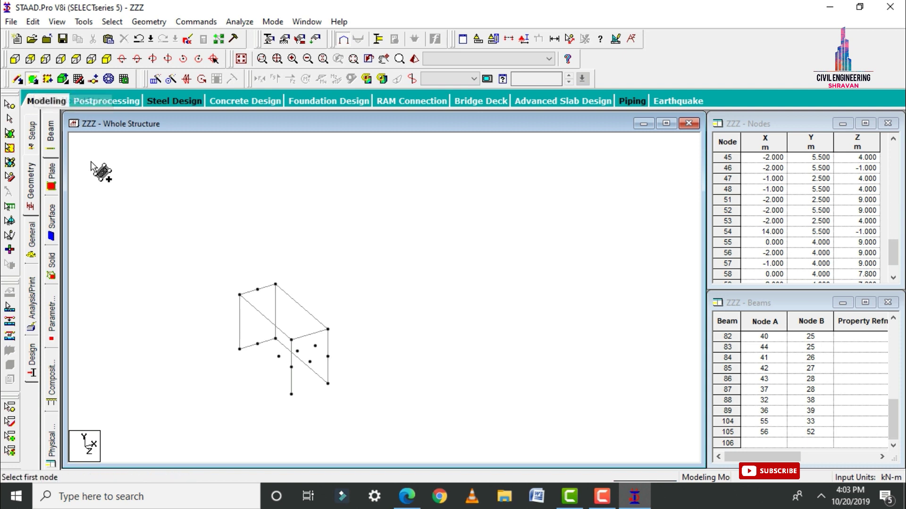
left_click(278, 356)
left_click(297, 351)
left_click(315, 345)
left_click(327, 356)
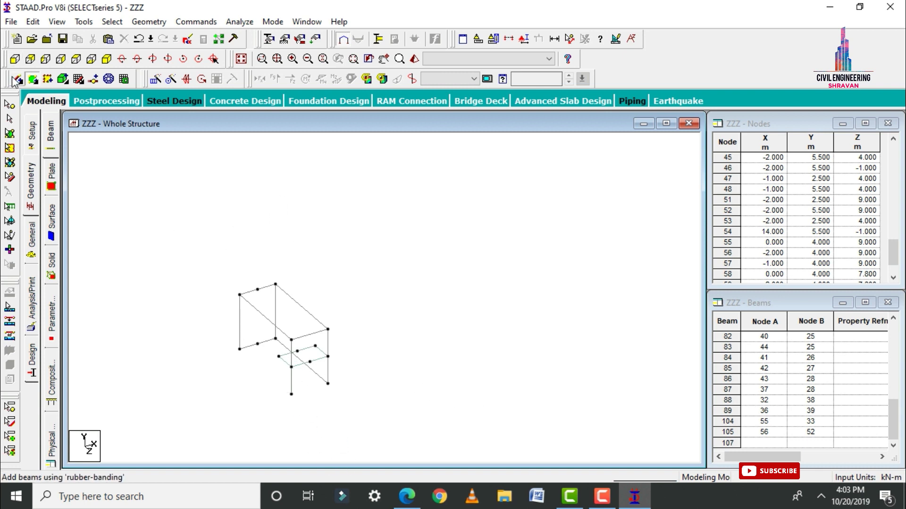
left_click(16, 80)
left_click_drag(291, 367, 328, 357)
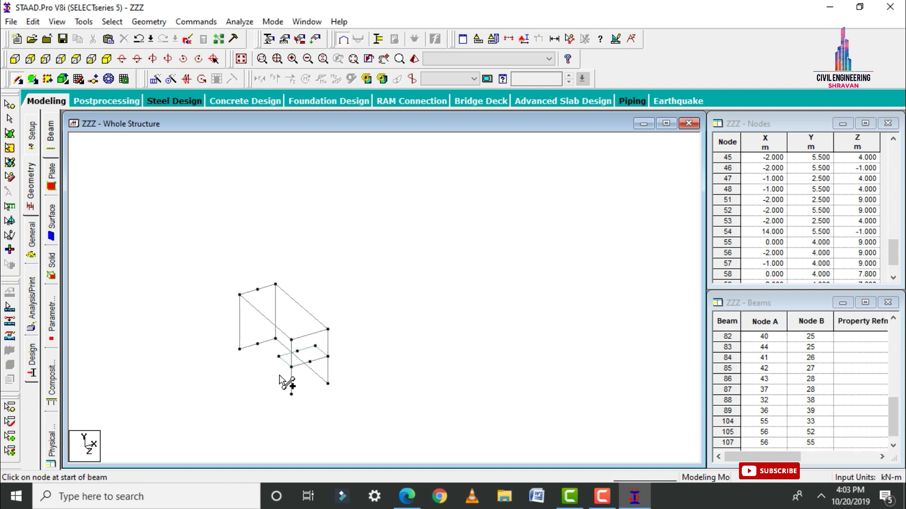
Step: Add two stair flight plates joining the landing's Z = 7.8 m edge to Y = 2.5 m (X = -2 to -1) and Y = 5.5 m (X = -1 to 0)
left_click(47, 78)
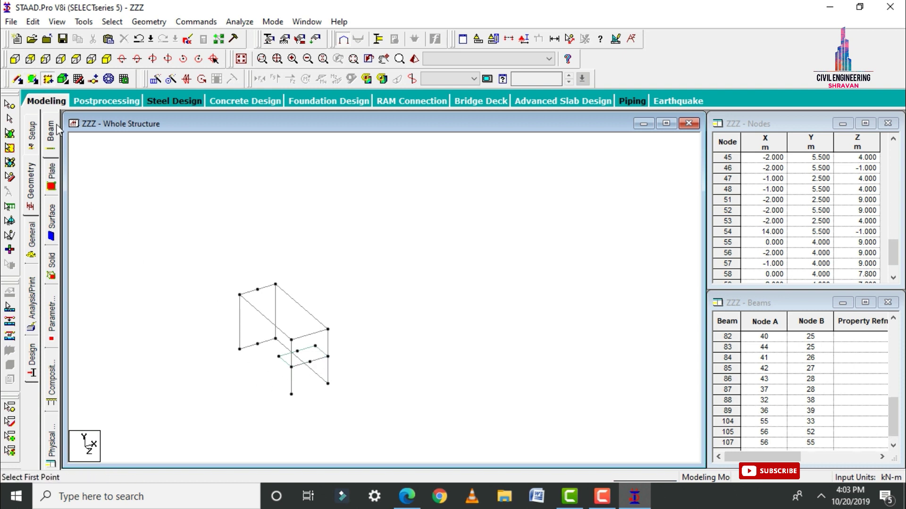
left_click(37, 82)
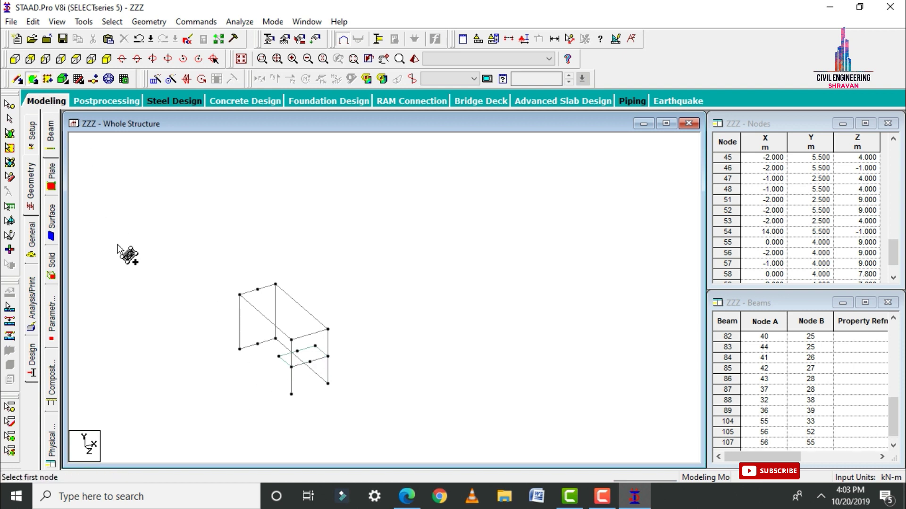
left_click(239, 349)
left_click(297, 351)
left_click(298, 351)
left_click(279, 356)
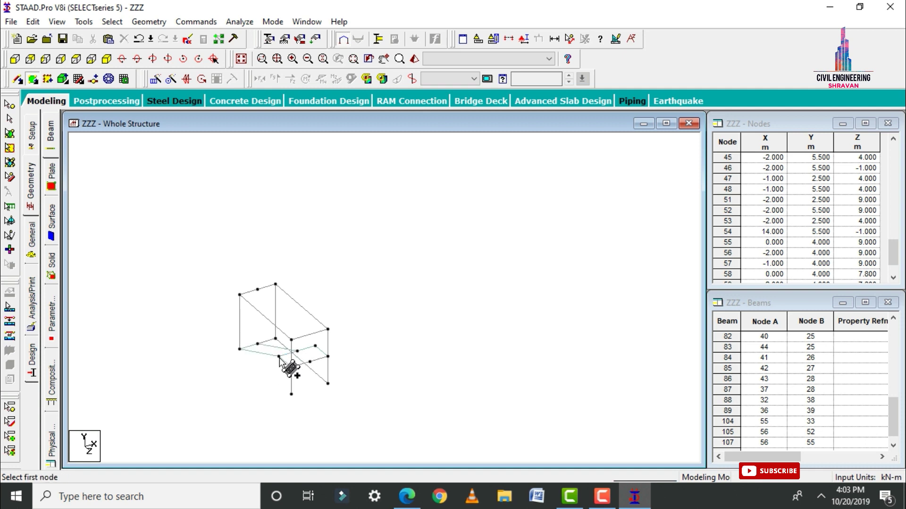
left_click(297, 353)
left_click(257, 290)
left_click(276, 285)
left_click(315, 345)
key("Escape")
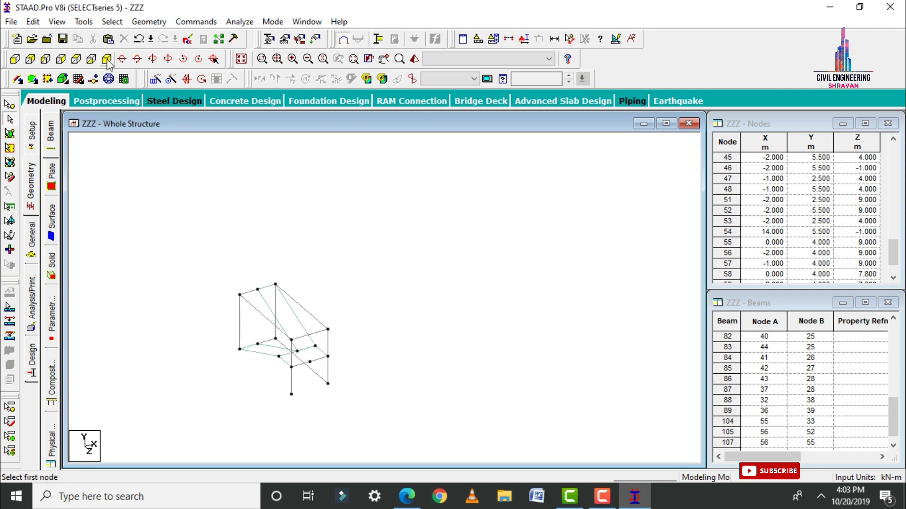
Step: Restore the whole structure and examine the floor plates and staircase in the 3D rendered view
left_click(241, 60)
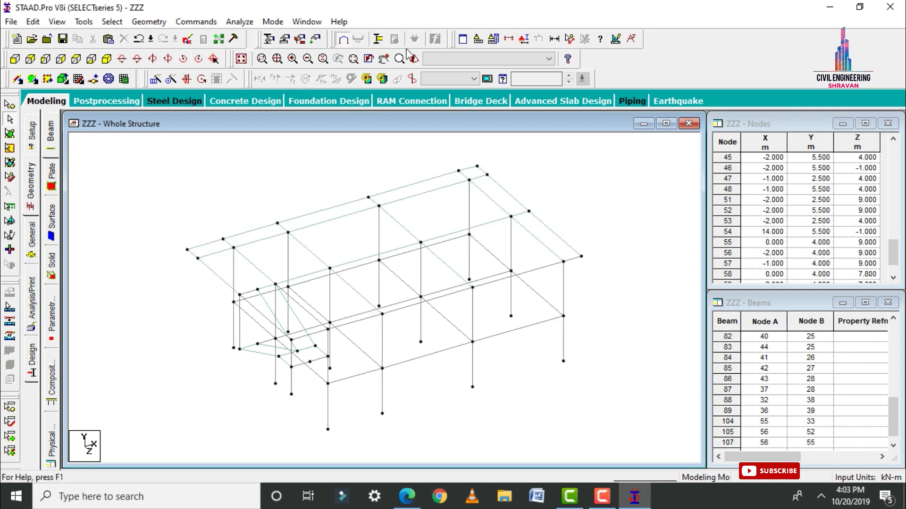
left_click(414, 58)
left_click_drag(437, 309, 461, 365)
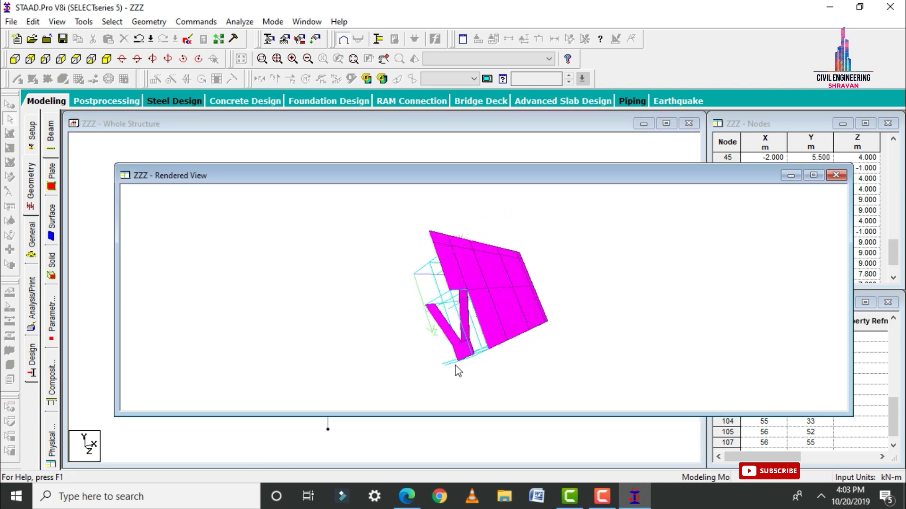
left_click(842, 180)
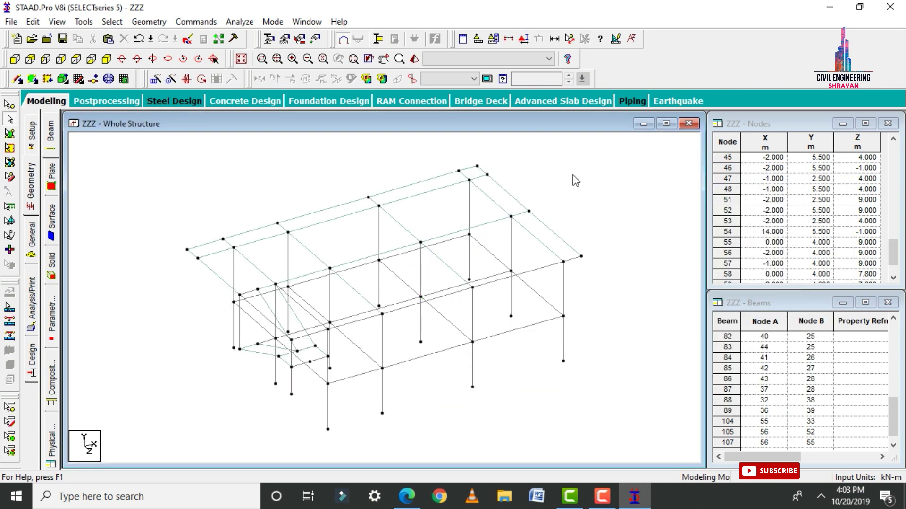
Step: Select the upper-storey columns and beams in the front view and translationally repeat them one step of 3 m in the Y direction
left_click(22, 57)
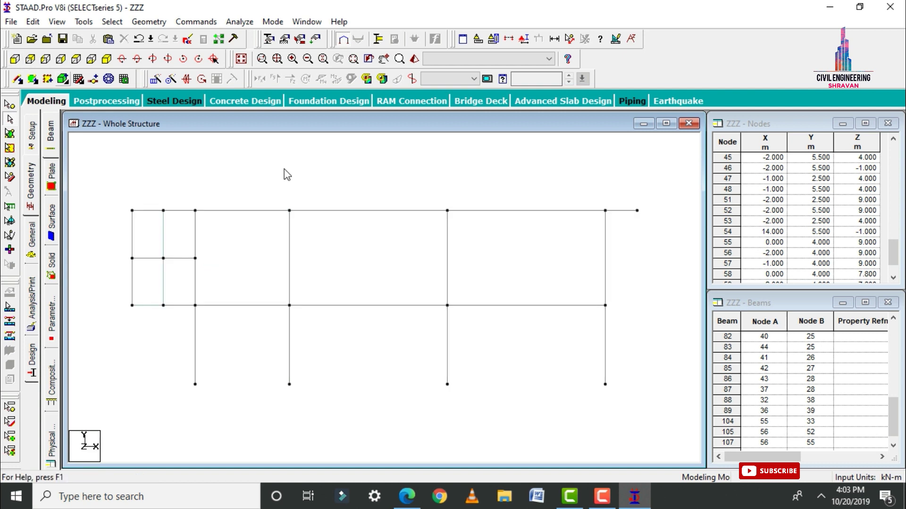
left_click_drag(112, 191, 622, 303)
left_click(107, 60)
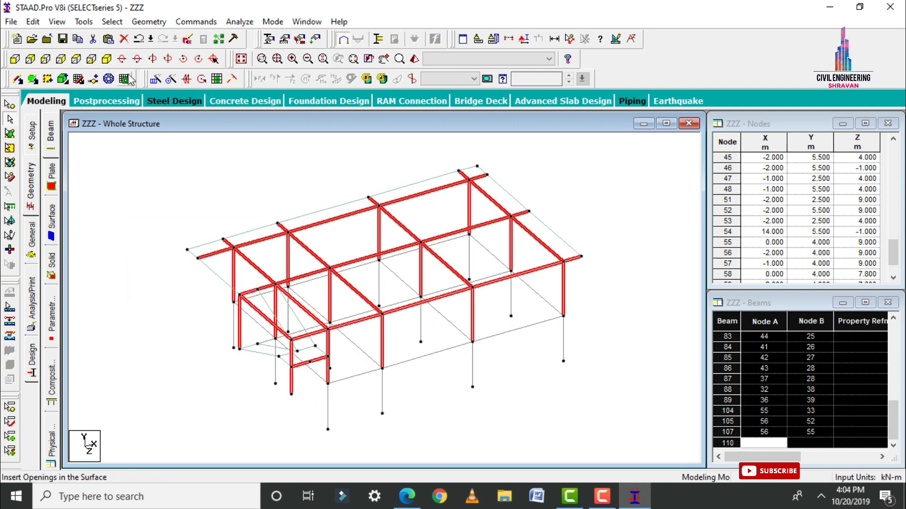
left_click(156, 79)
left_click(317, 308)
double_click(469, 312)
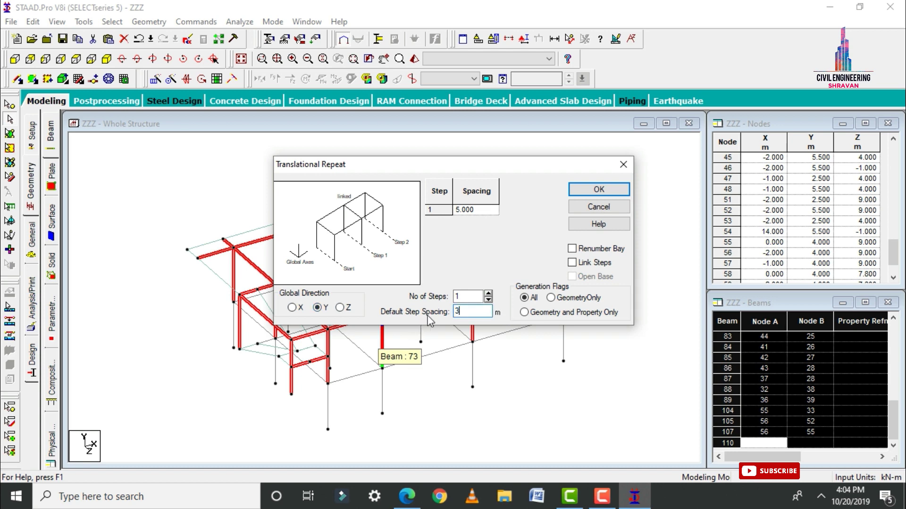
type("3")
left_click(599, 189)
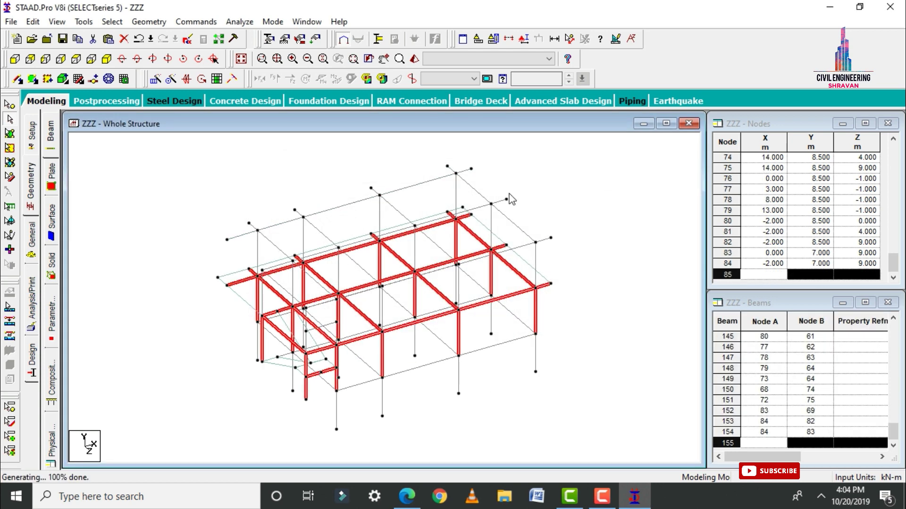
left_click(188, 194)
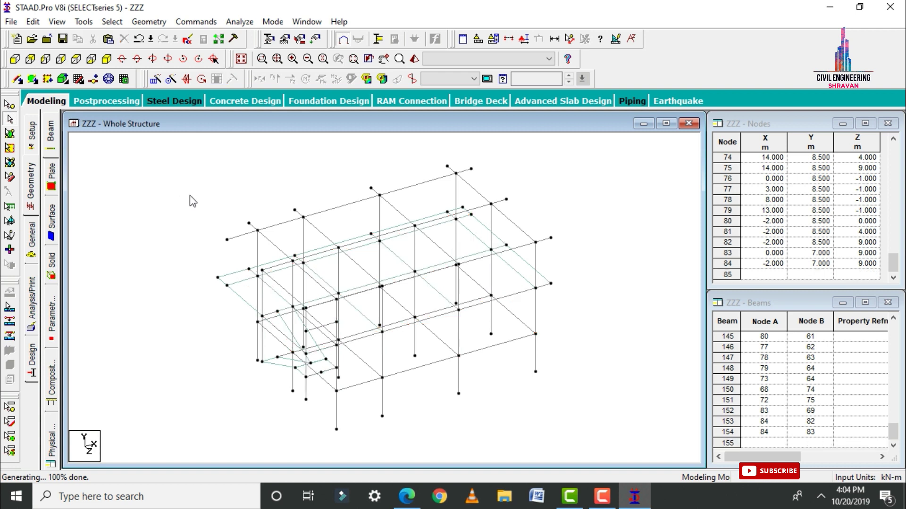
Step: Select all floor, landing and stair plates in the front view and translationally repeat them one step of 3 m in Y
left_click(14, 58)
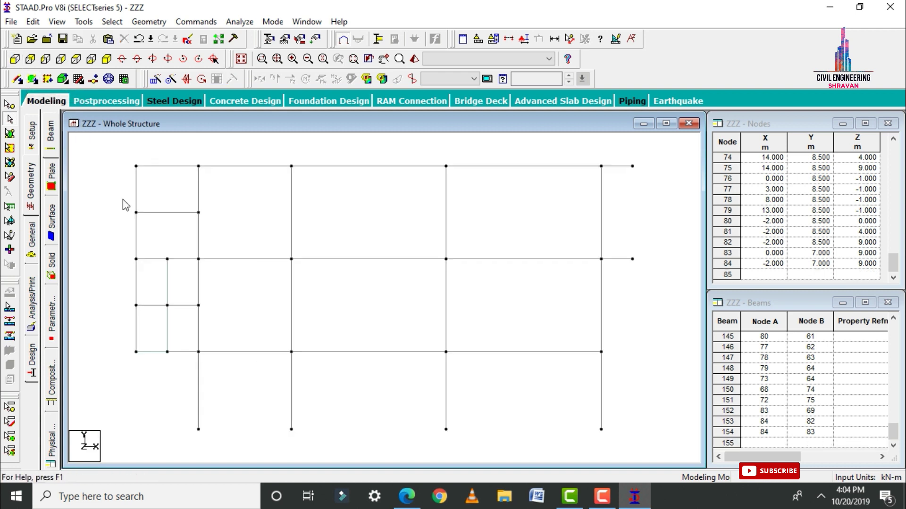
left_click(10, 148)
left_click_drag(85, 238, 644, 361)
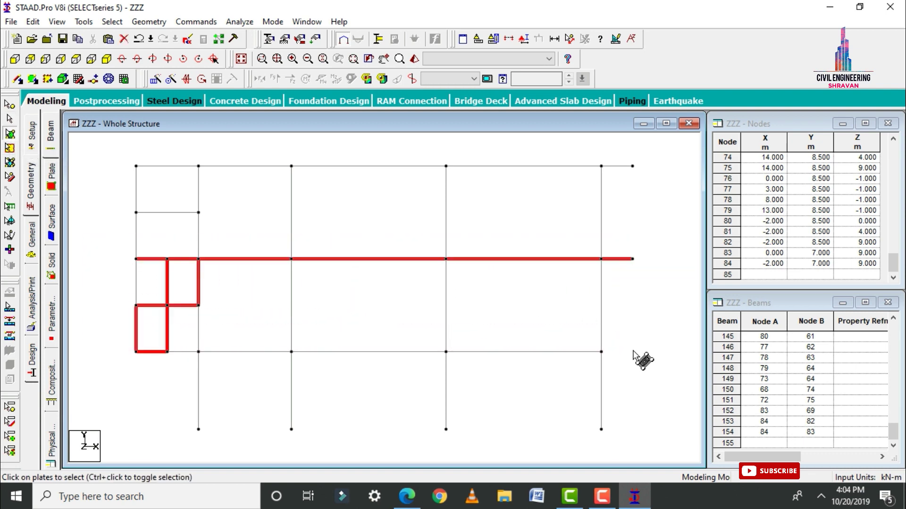
left_click(106, 60)
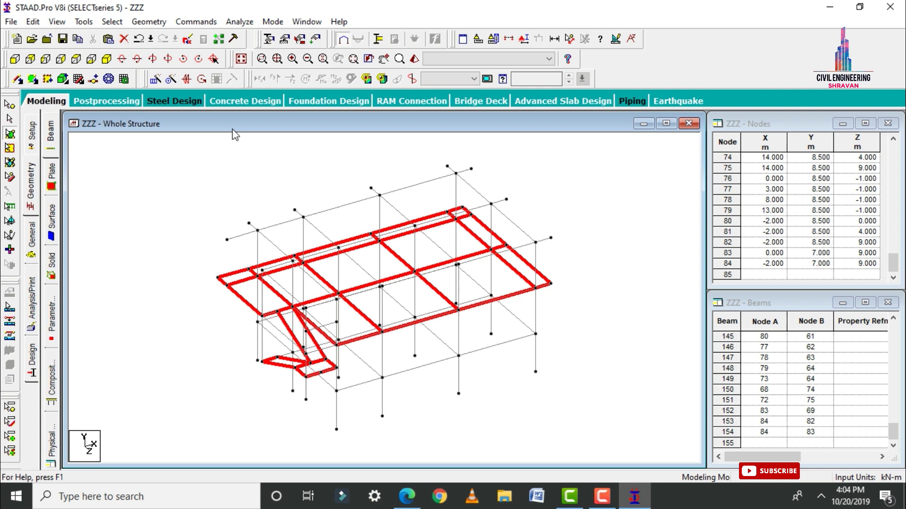
left_click(155, 78)
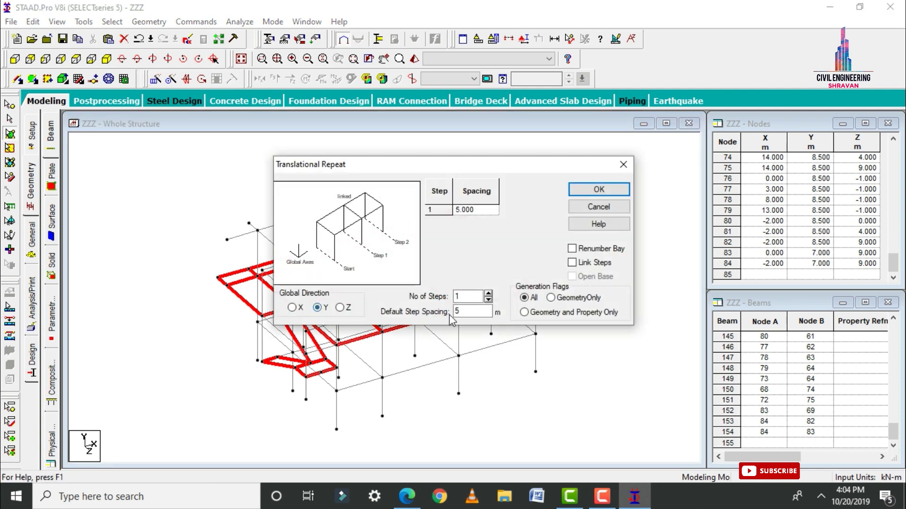
double_click(475, 310)
left_click(599, 189)
left_click(657, 264)
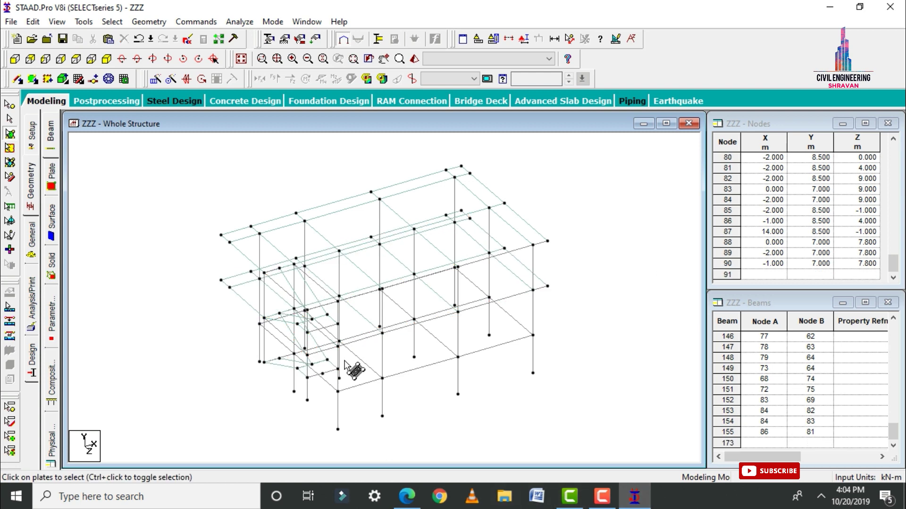
Step: Examine the repeated storey and staircase in the 3D rendered view, and accept the automatic save
left_click(414, 59)
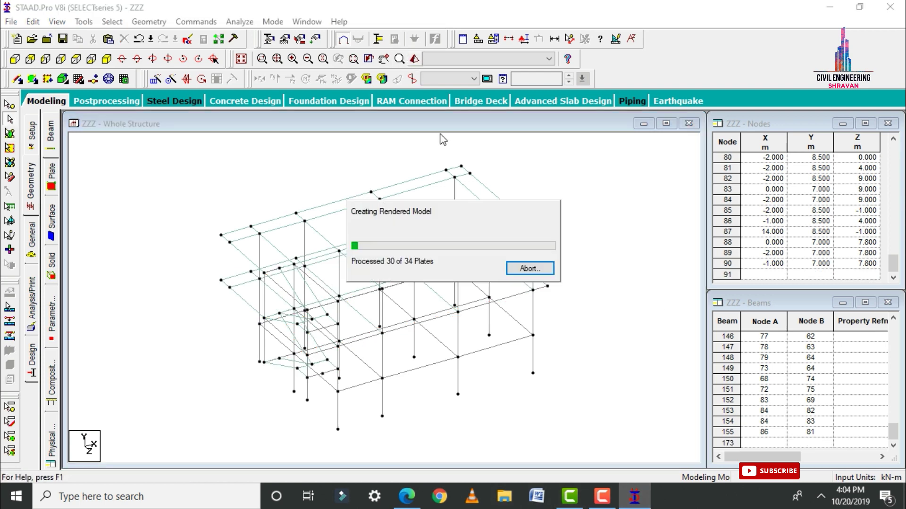
left_click_drag(453, 328, 507, 355)
left_click(853, 193)
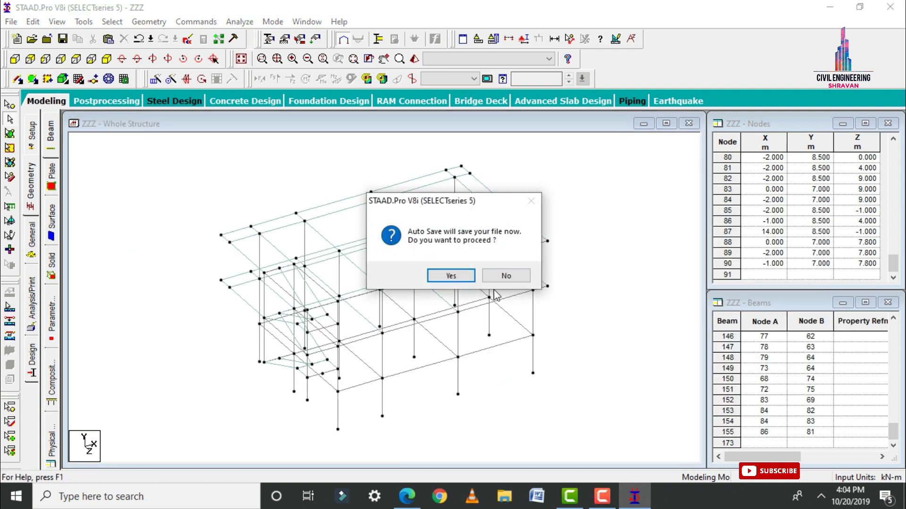
left_click(465, 279)
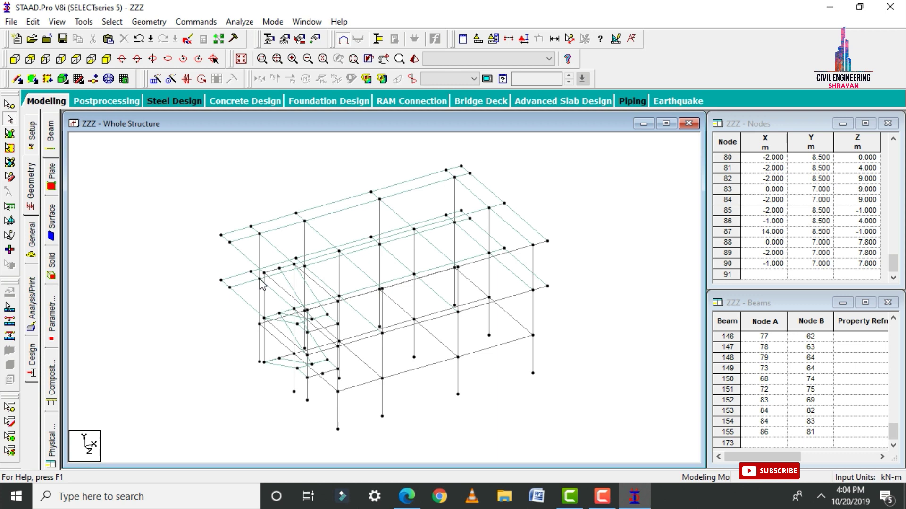
Step: In the front view, window-section the model to the Y = 8.5 m level between X = -2 and 0 m, shown in isometric
left_click(15, 59)
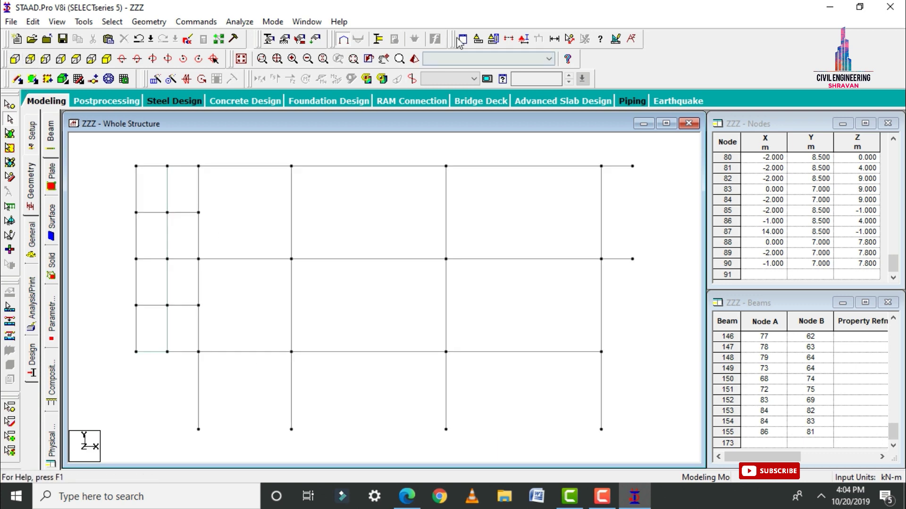
left_click(508, 39)
left_click(488, 171)
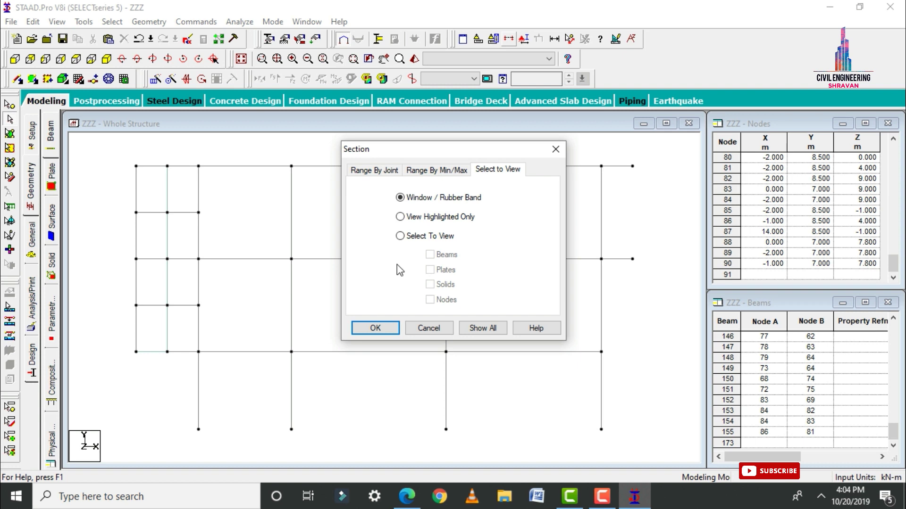
left_click(375, 329)
left_click_drag(217, 175, 217, 175)
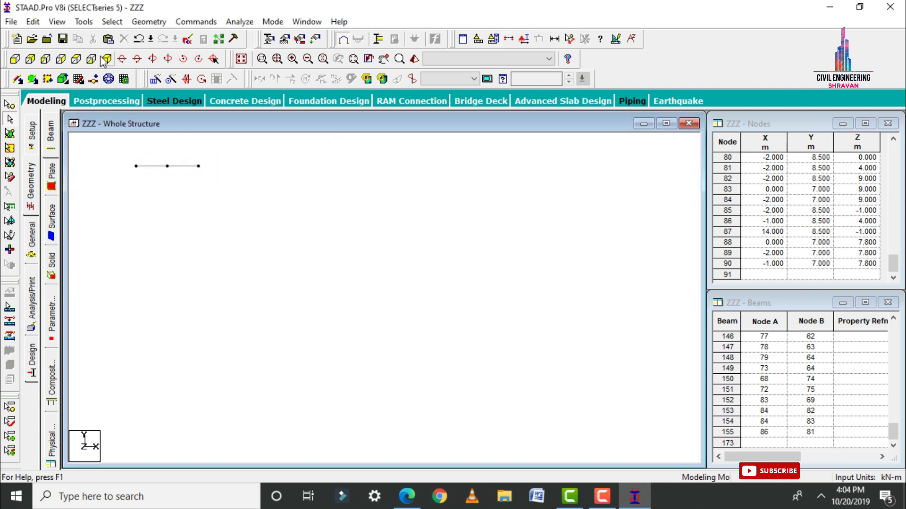
left_click(107, 60)
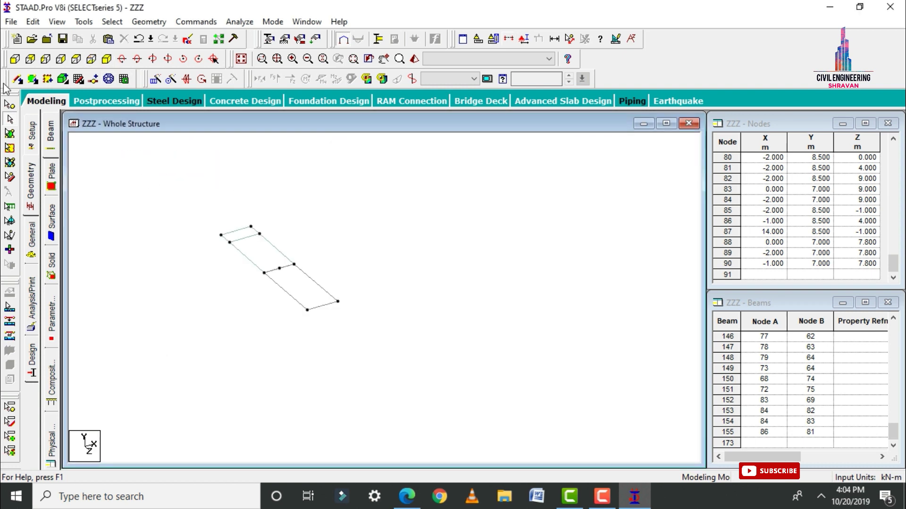
Step: Copy the four staircase-bay corner nodes at Y = 8.5 m, Z = 4 and 9 m, and paste them with a Y offset of 2 m
left_click(10, 105)
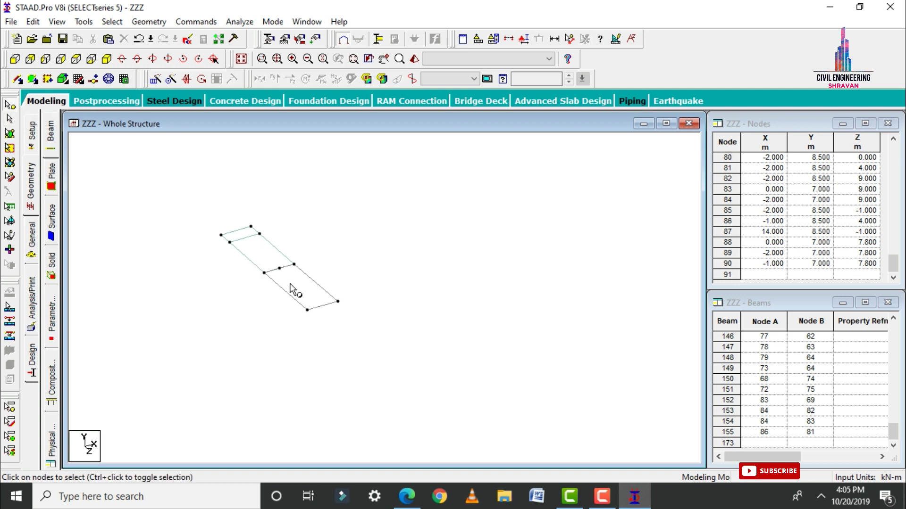
left_click(264, 273)
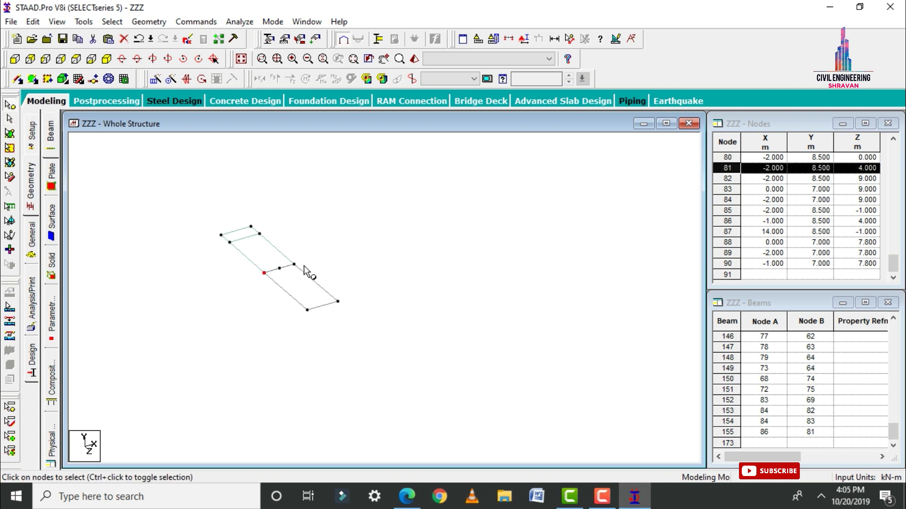
left_click(308, 311, "ctrl")
right_click(362, 193)
left_click(378, 213)
right_click(354, 159)
left_click(390, 195)
key("Tab")
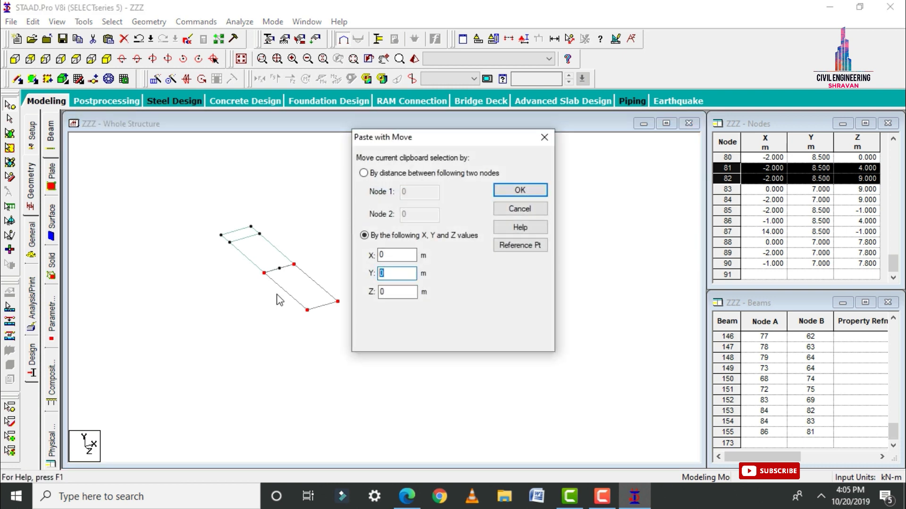
key("Return")
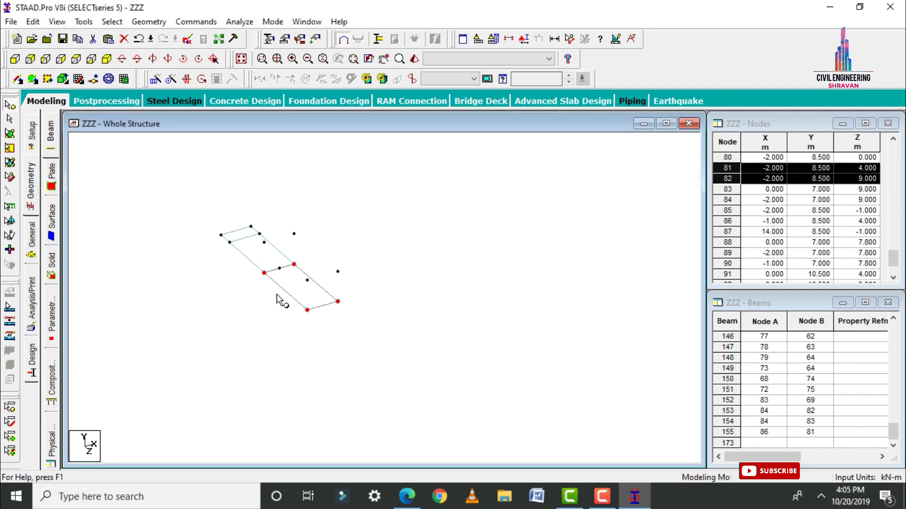
Step: Select the four headroom nodes at Y = 10.5 m with the four corner nodes below and connect beams along the Y axis
left_click(264, 243)
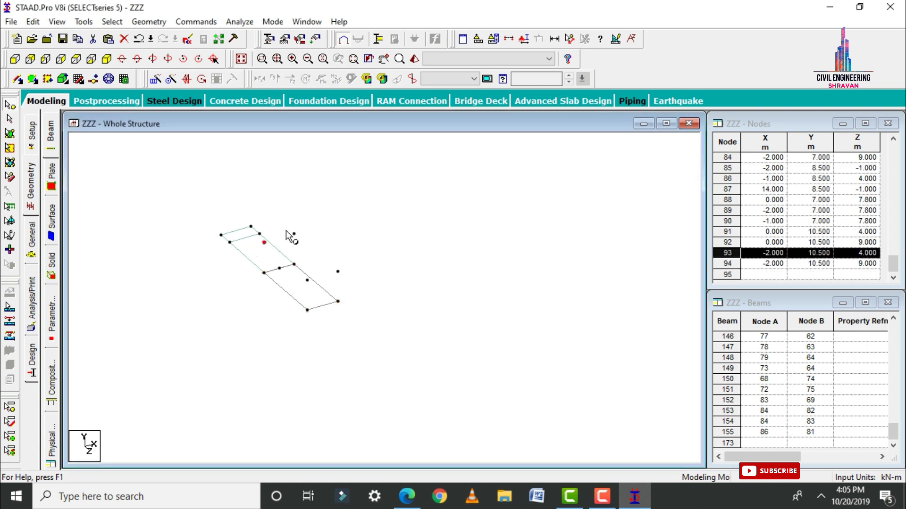
left_click(293, 234, "ctrl")
left_click(308, 280, "ctrl")
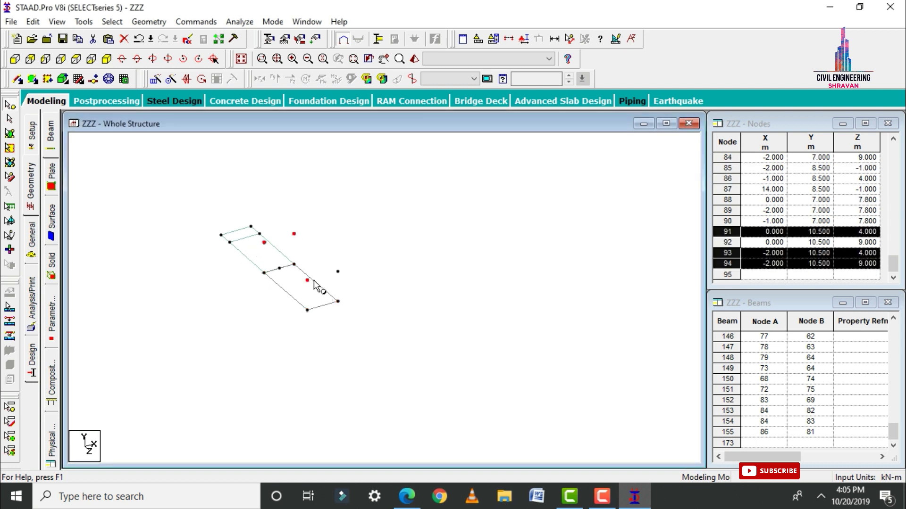
left_click(338, 272, "ctrl")
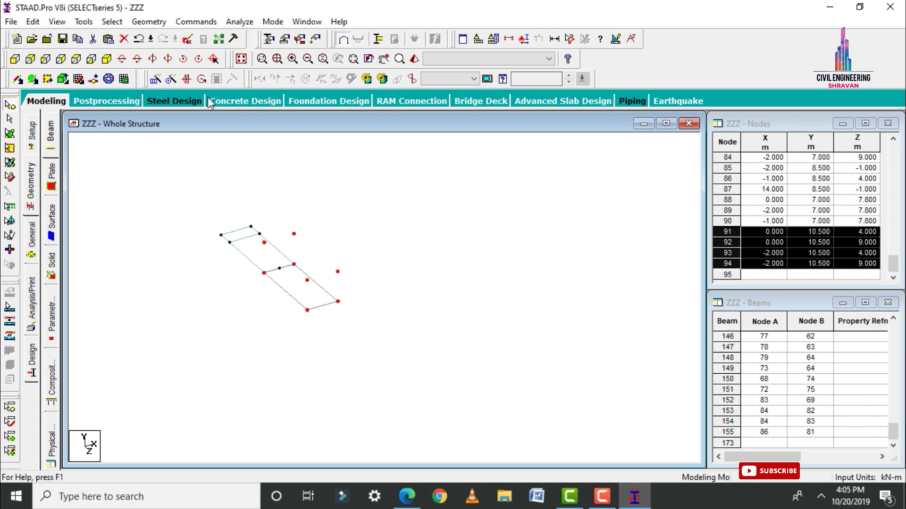
left_click(148, 21)
mouse_move(226, 148)
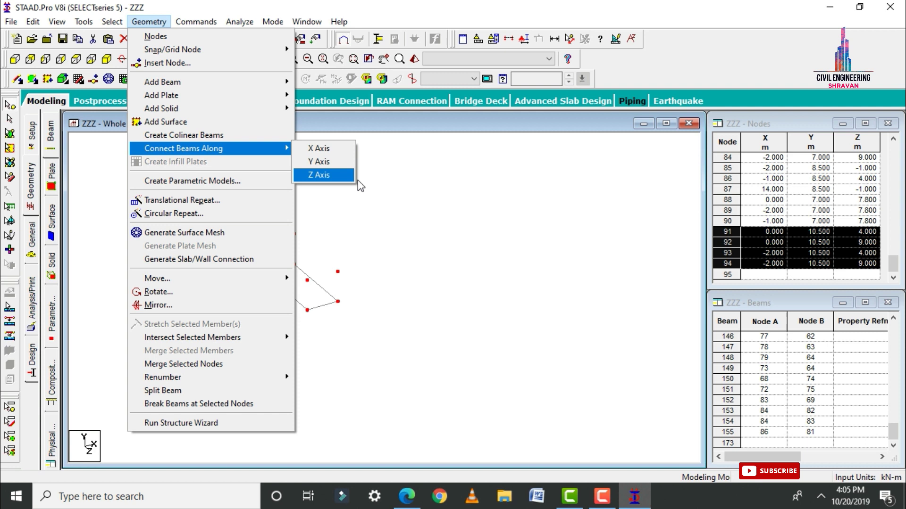
left_click(336, 163)
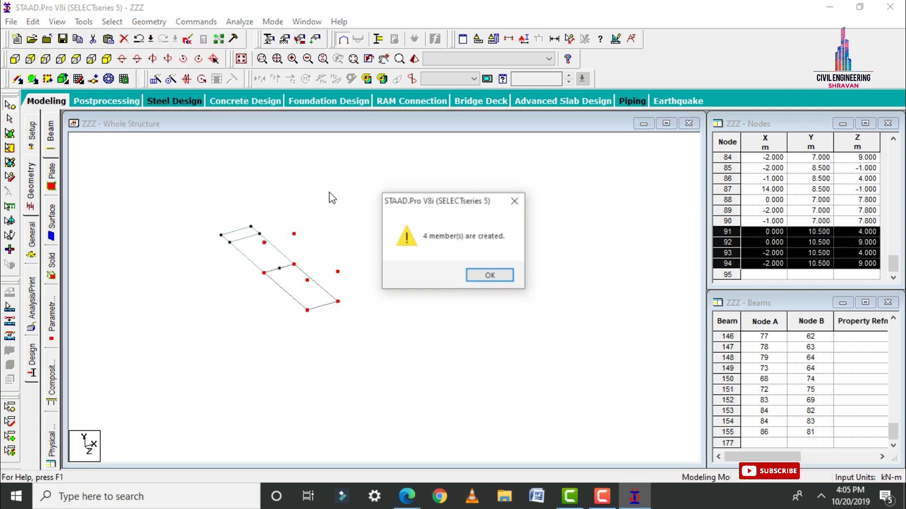
left_click(483, 277)
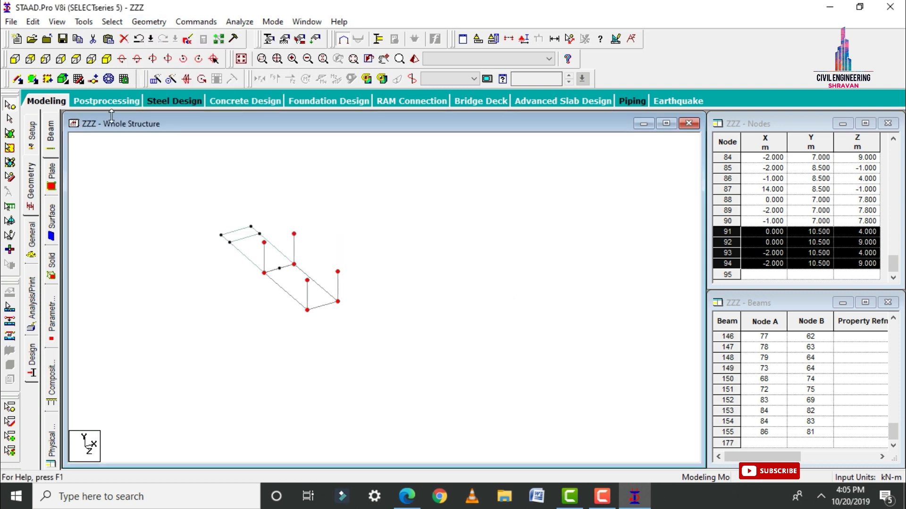
Step: Select only the four headroom nodes at Y = 10.5 m in the front view and connect beams along the X axis
left_click(14, 59)
left_click(109, 212)
left_click_drag(130, 158, 262, 171)
left_click(106, 59)
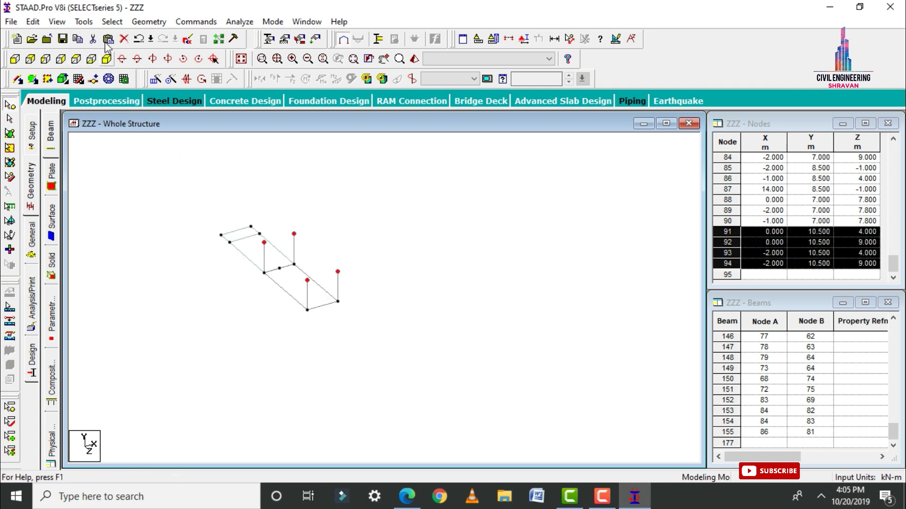
left_click(149, 22)
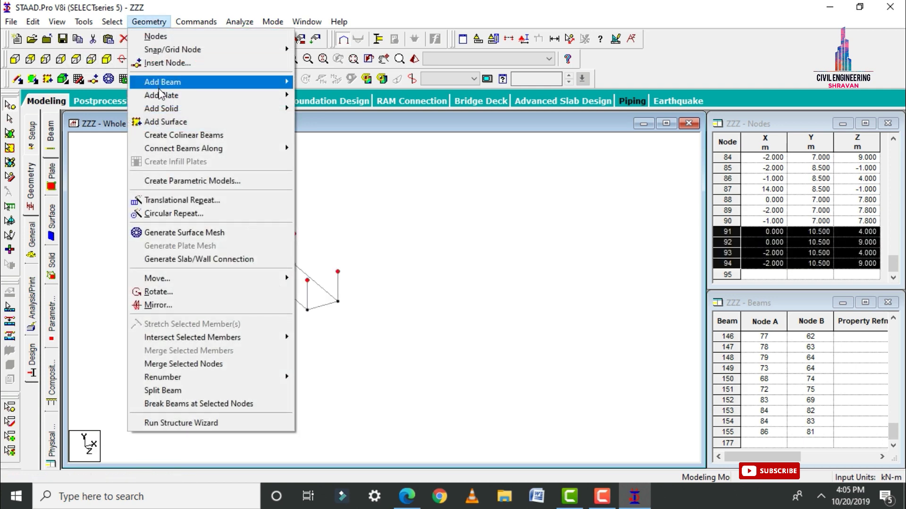
left_click(304, 149)
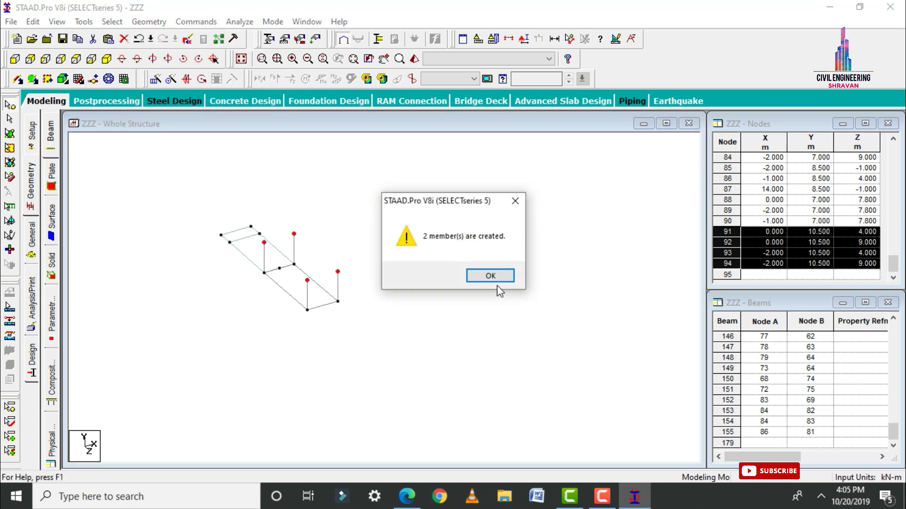
left_click(495, 278)
Step: Connect the same four headroom nodes with beams along the Z axis, and display the whole structure again
left_click(149, 21)
mouse_move(188, 147)
left_click(319, 176)
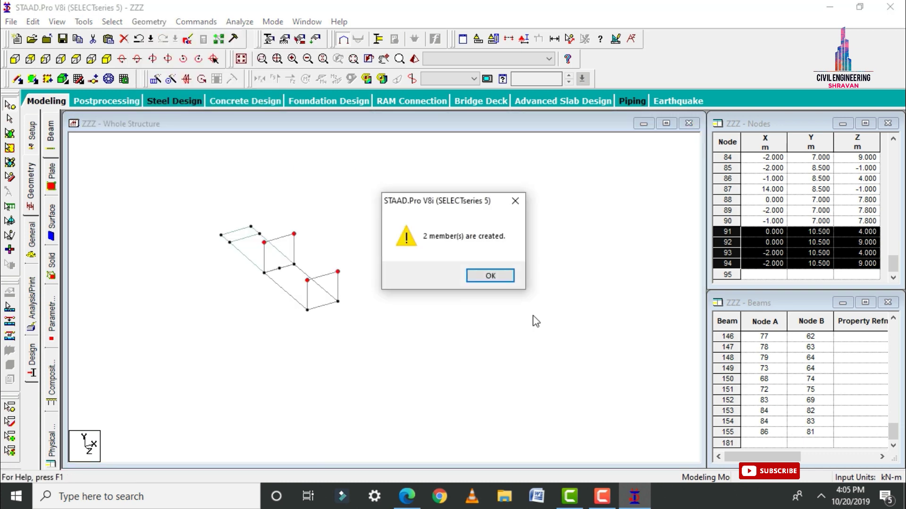
left_click(489, 278)
left_click(484, 299)
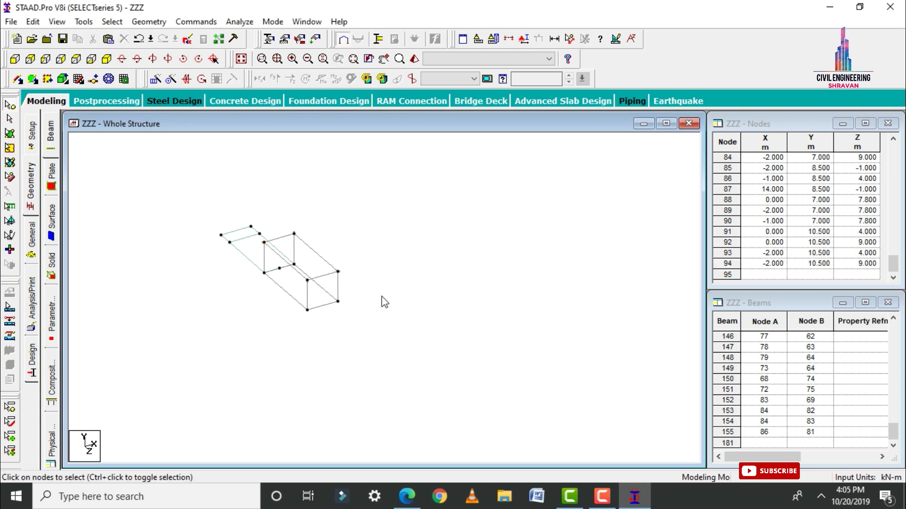
left_click(107, 59)
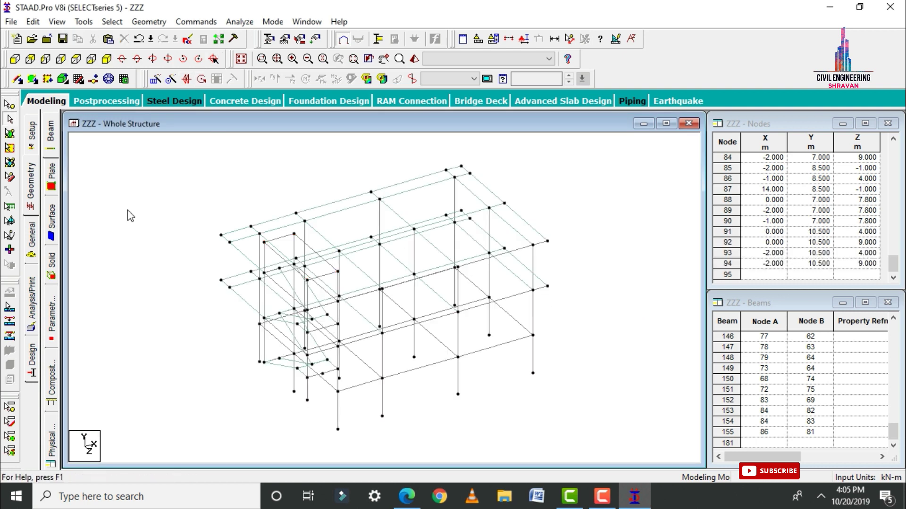
Step: Define a rectangular concrete section property with YD 0.35 m and ZD 0.35 m
left_click(33, 243)
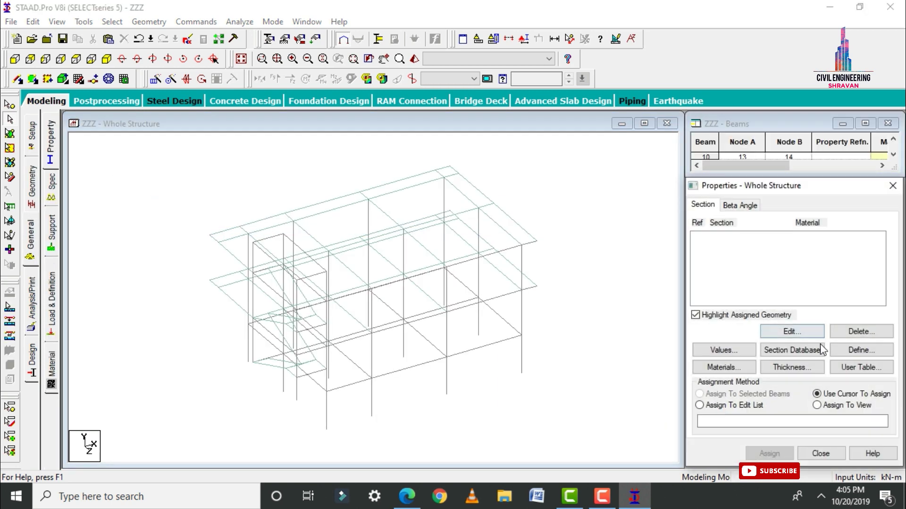
left_click(854, 349)
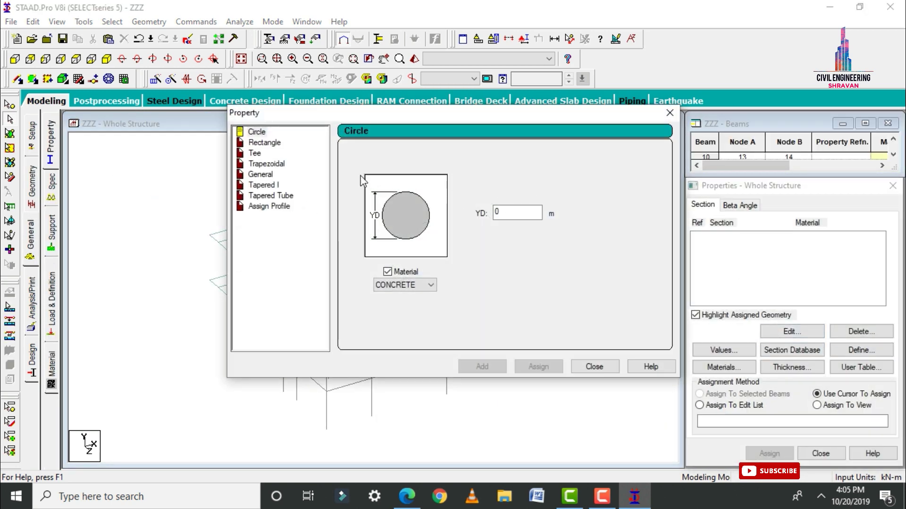
left_click(257, 143)
left_click(508, 206)
type(".35")
left_click(500, 224)
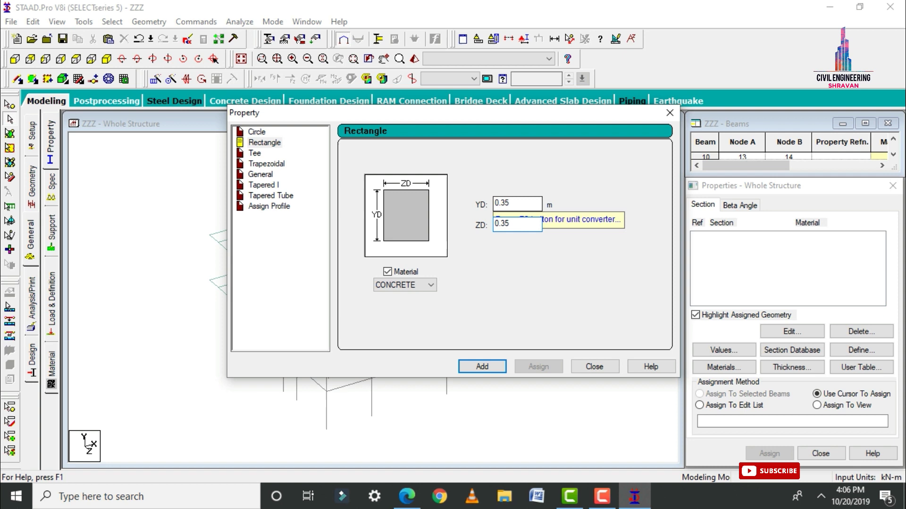
left_click(483, 367)
Step: Add a second rectangular concrete section with YD 0.35 m and ZD 0.23 m
left_click(513, 202)
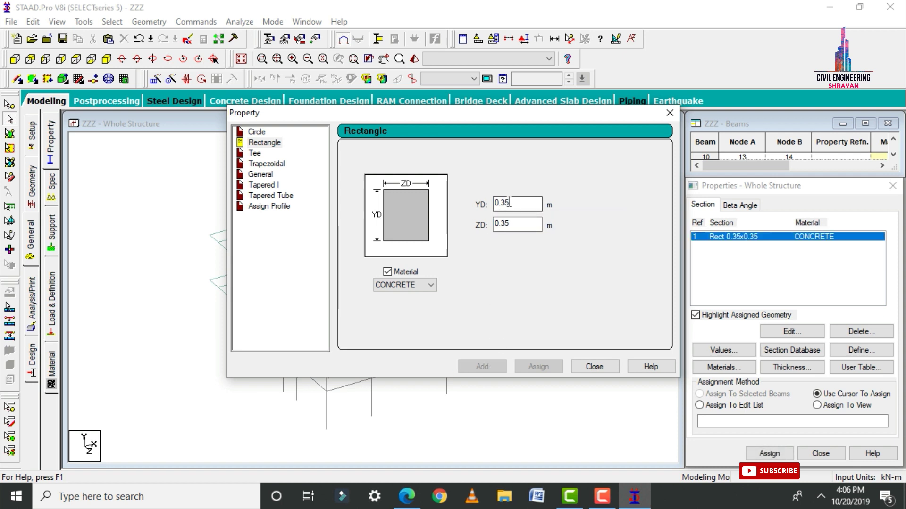
key("BackSpace")
key("BackSpace")
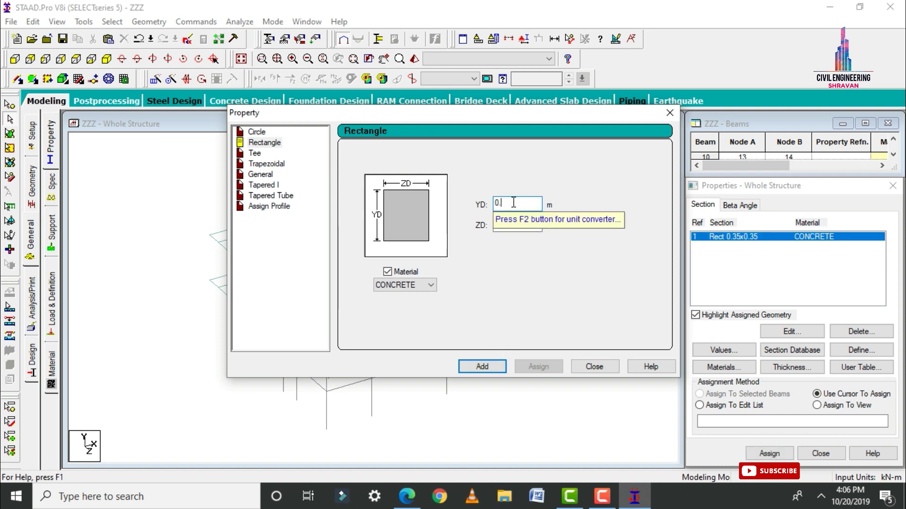
key("Tab")
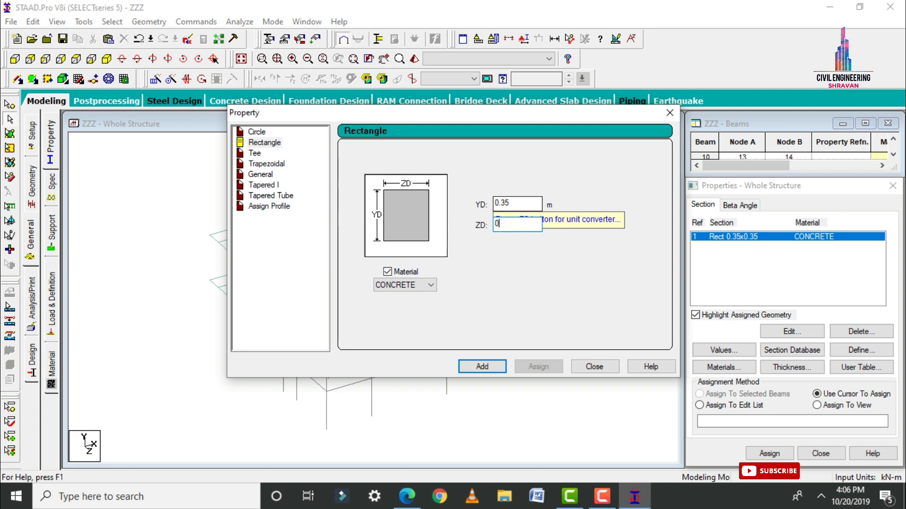
left_click(500, 367)
left_click(594, 367)
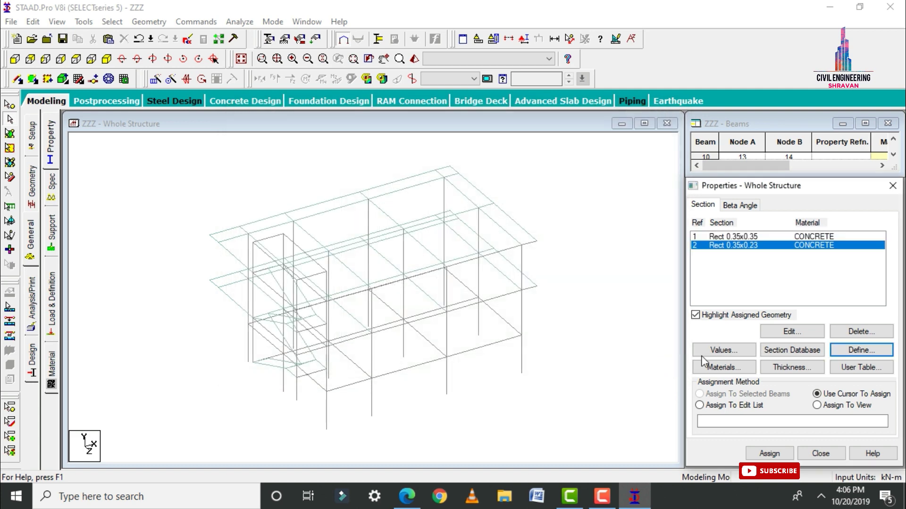
Step: Add a concrete plate element thickness of 0.12 m at all four nodes
left_click(771, 369)
left_click(555, 194)
type("12")
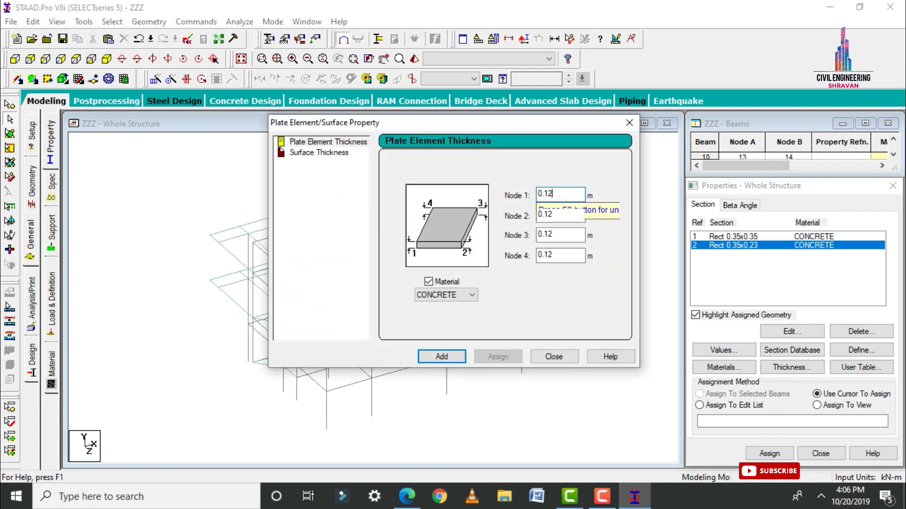
key("Return")
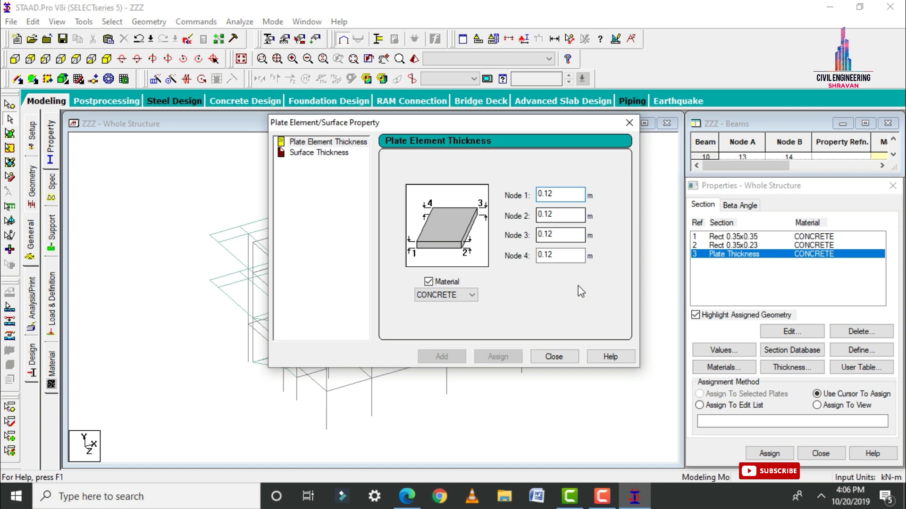
left_click(549, 359)
Step: Assign the Rect 0.35x0.23 section to all beams parallel to X and Z
left_click(745, 247)
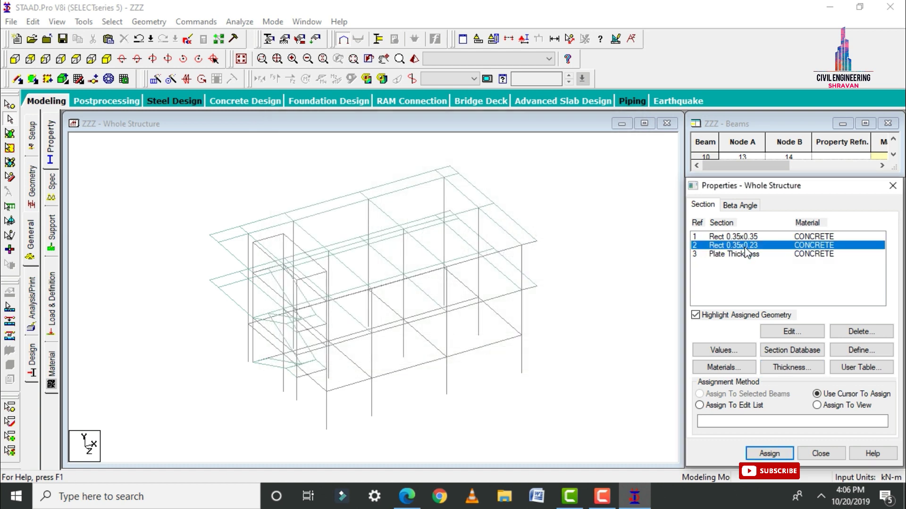
left_click(116, 21)
mouse_move(179, 259)
left_click(271, 259)
left_click(111, 21)
mouse_move(241, 264)
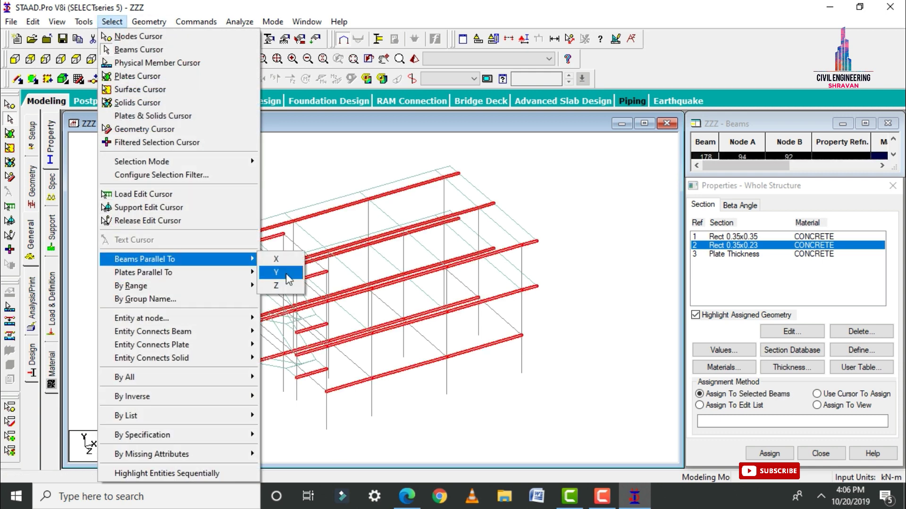
left_click(276, 286)
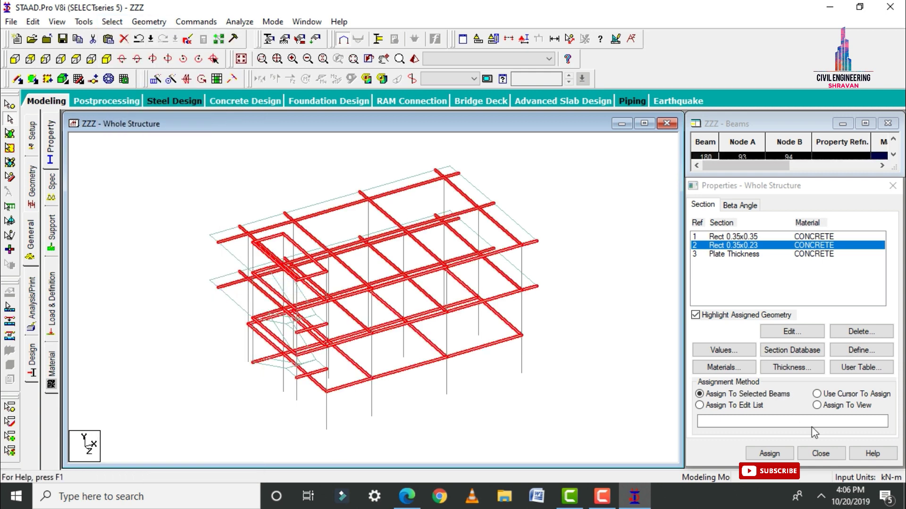
left_click(762, 451)
left_click(809, 358)
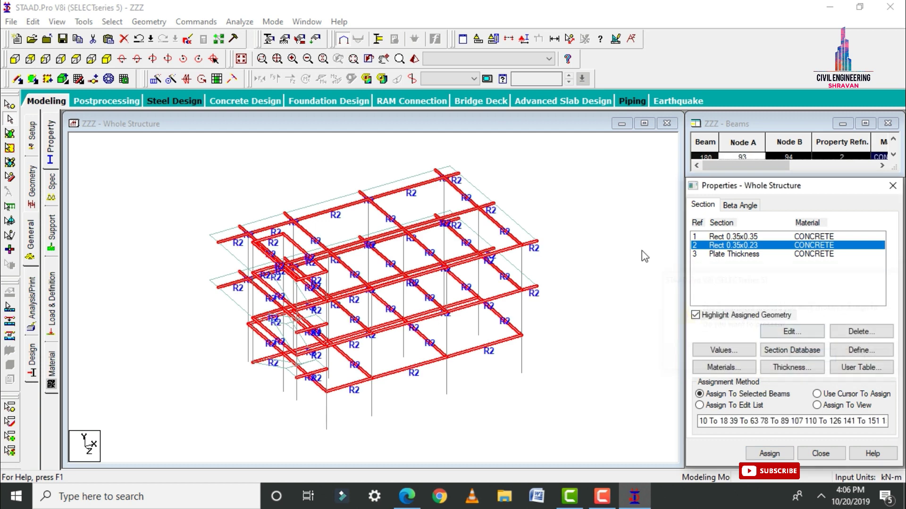
Step: Assign the Rect 0.35x0.35 section to all columns parallel to Y
left_click(727, 238)
left_click(112, 21)
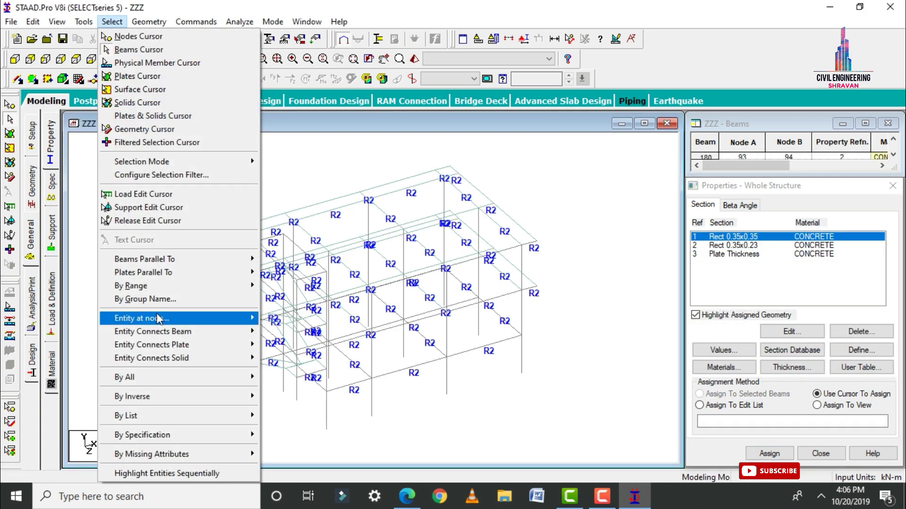
mouse_move(160, 263)
left_click(276, 272)
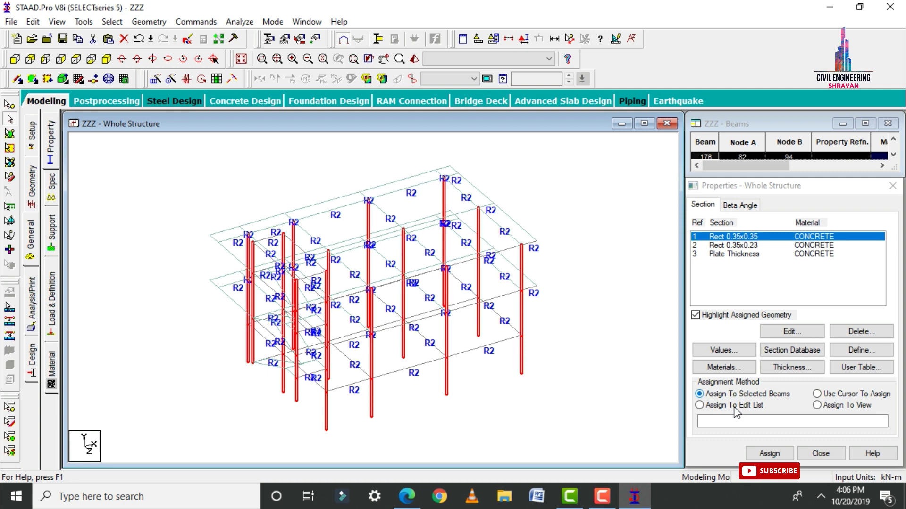
left_click(761, 451)
left_click(807, 358)
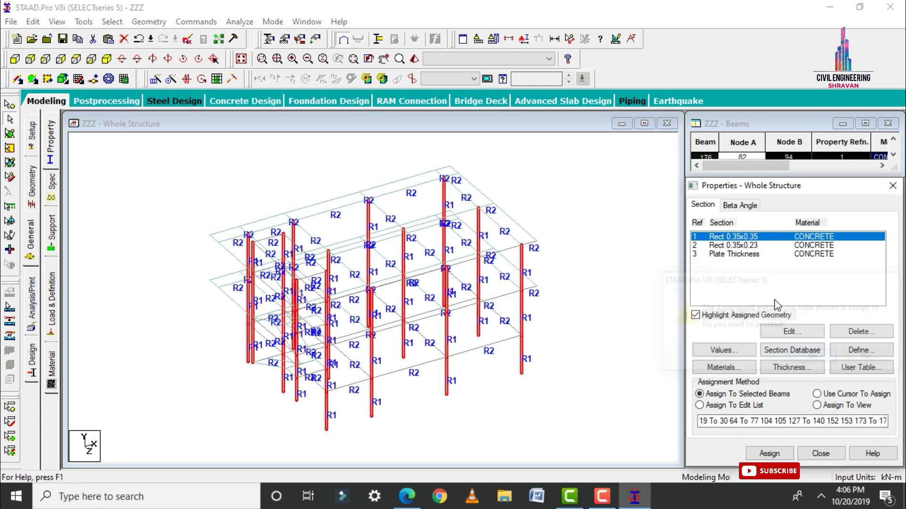
Step: Assign the plate thickness property to all plates using Assign To View
left_click(726, 254)
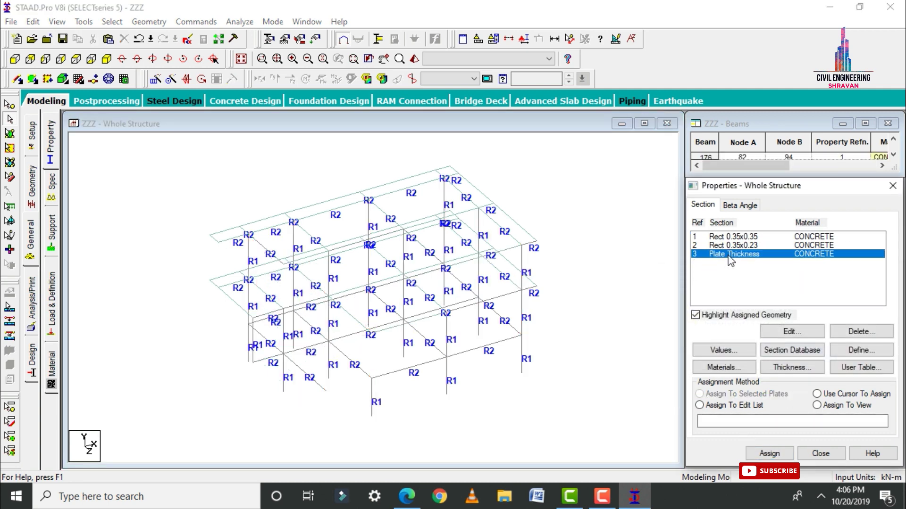
left_click(844, 407)
left_click(769, 454)
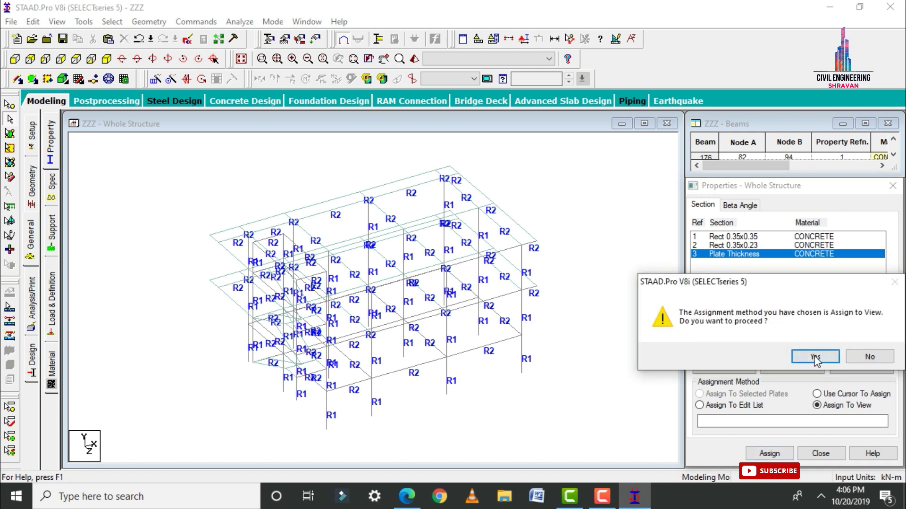
left_click(807, 357)
left_click(635, 247)
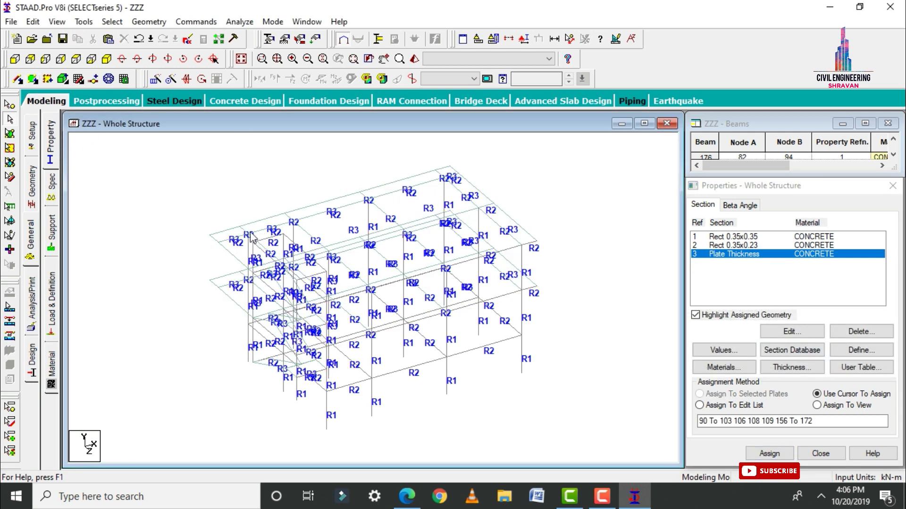
Step: Examine the beams, columns, slabs and headroom from several sides in the 3D rendered view
left_click(414, 59)
left_click(762, 123)
left_click_drag(651, 182, 580, 313)
left_click_drag(435, 265, 524, 252)
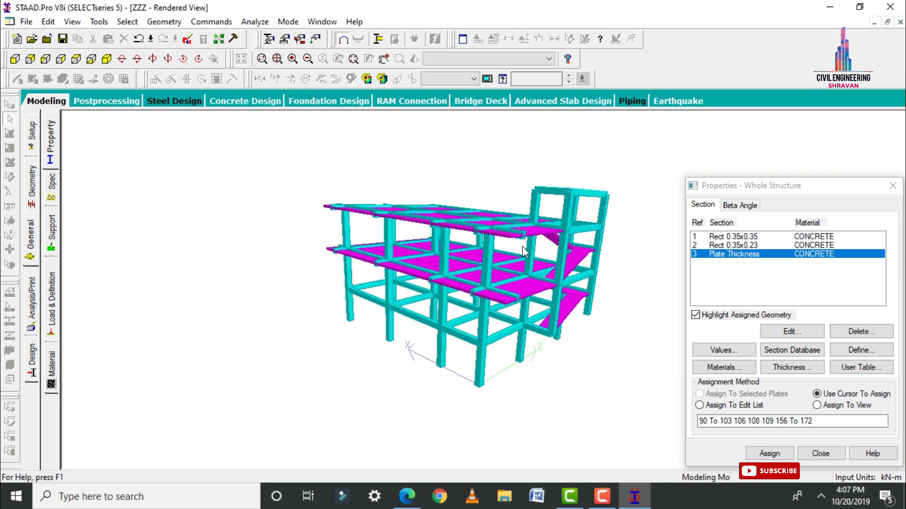
mouse_move(440, 300)
left_mouse_down()
mouse_move(446, 245)
mouse_move(453, 323)
mouse_move(453, 302)
left_mouse_up()
left_click_drag(345, 313, 530, 317)
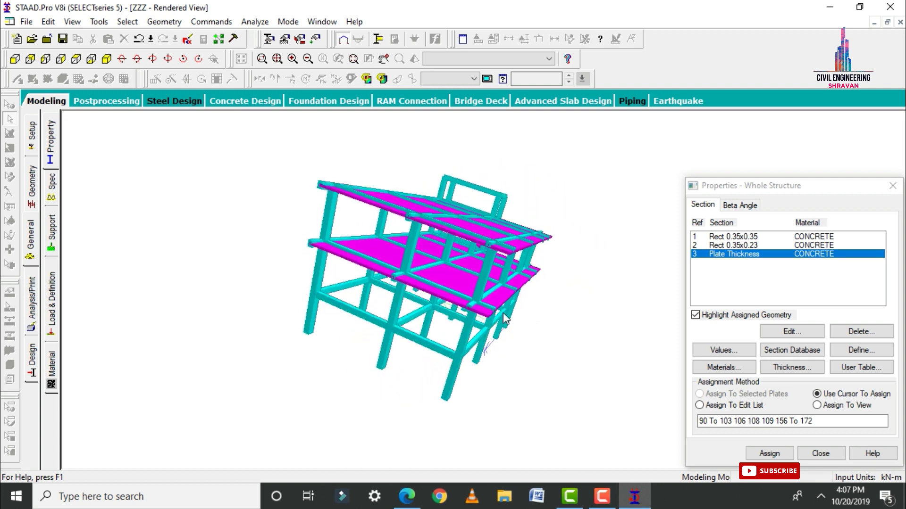
left_click_drag(336, 282, 274, 267)
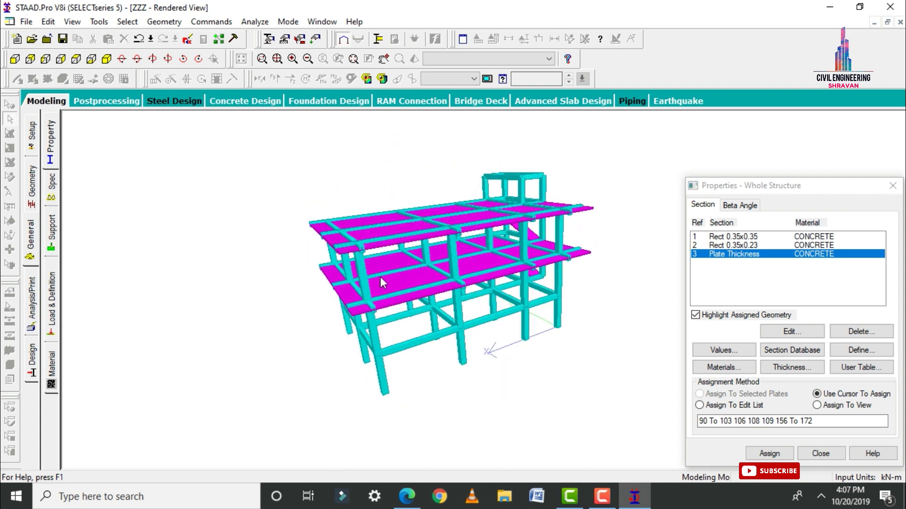
left_click_drag(502, 349, 156, 222)
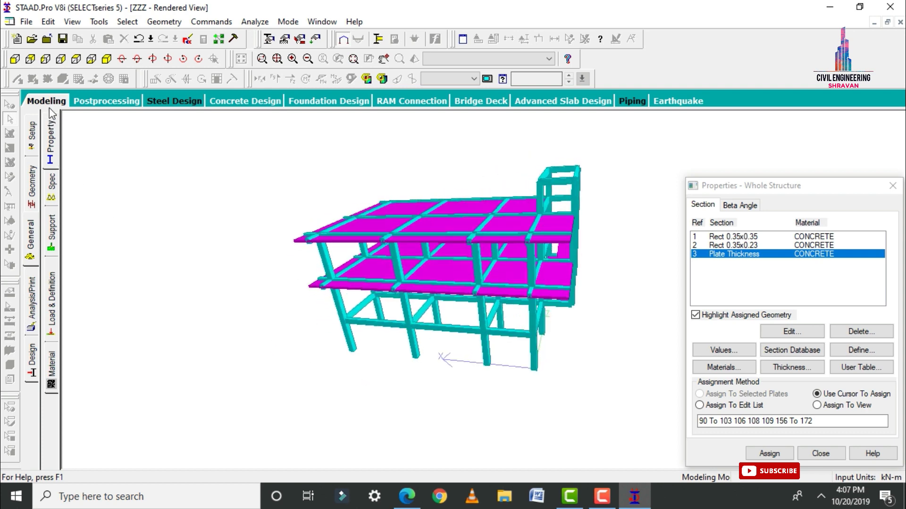
Step: Leave the rendered view and create a fixed support definition for the structure
left_click(51, 105)
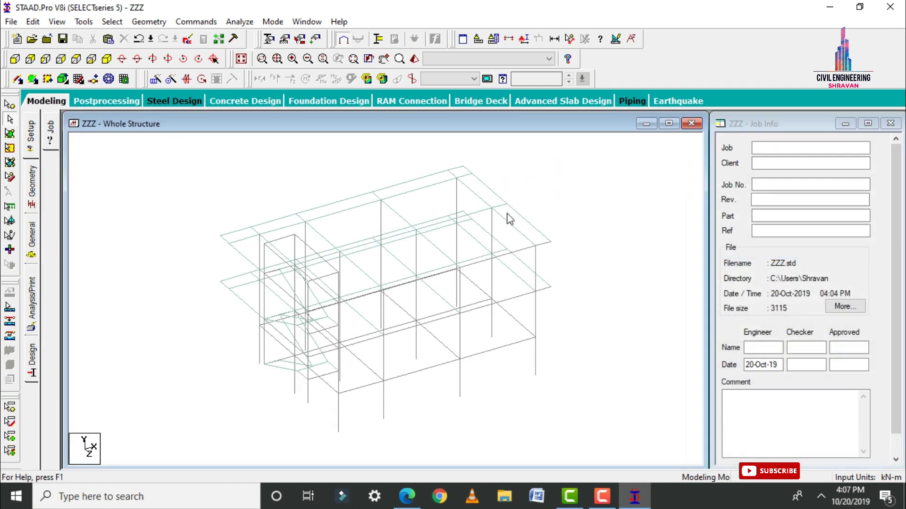
left_click(29, 232)
left_click(50, 236)
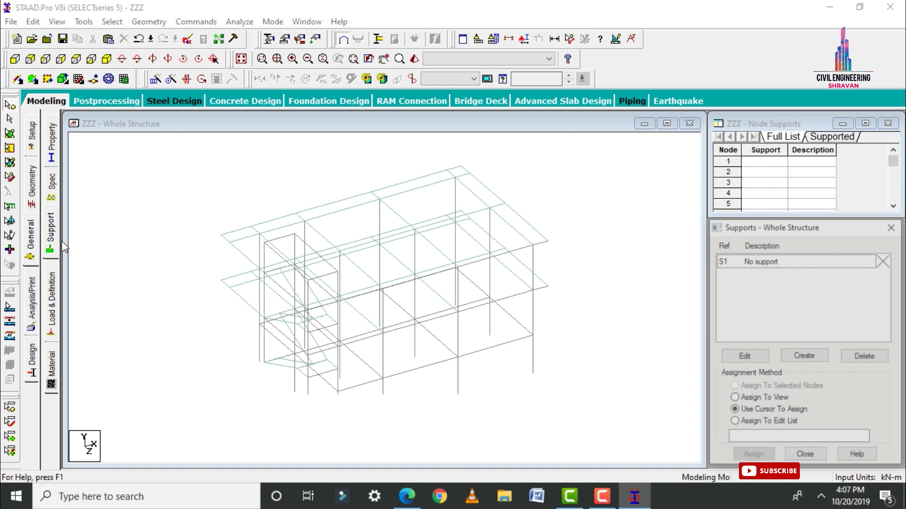
left_click(804, 356)
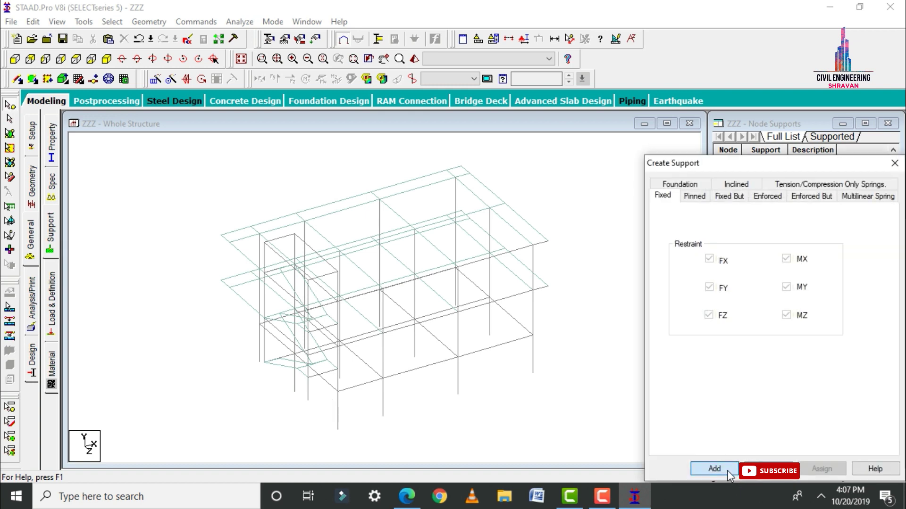
left_click(712, 468)
left_click(772, 276)
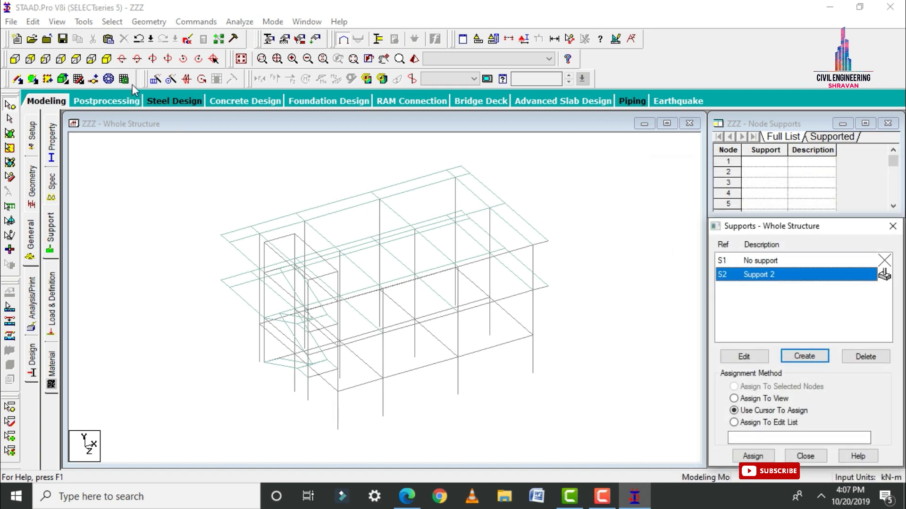
Step: Assign the fixed support to all column base nodes, selecting them in the front view, and return to the isometric view
left_click(15, 59)
left_click_drag(180, 406, 587, 452)
left_click(753, 456)
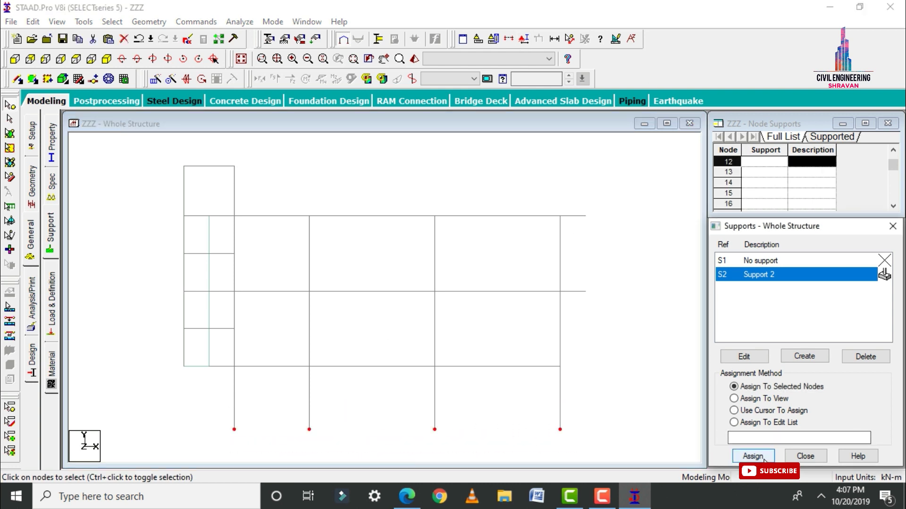
left_click(808, 378)
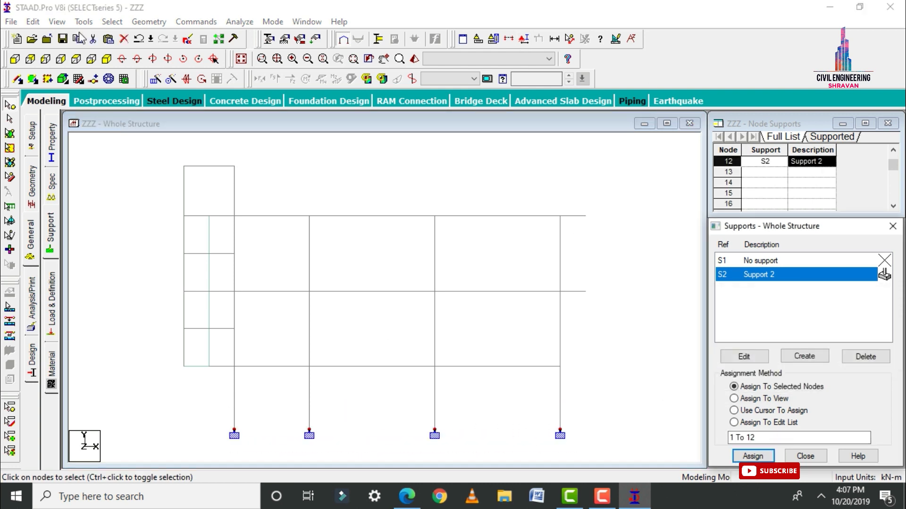
left_click(106, 59)
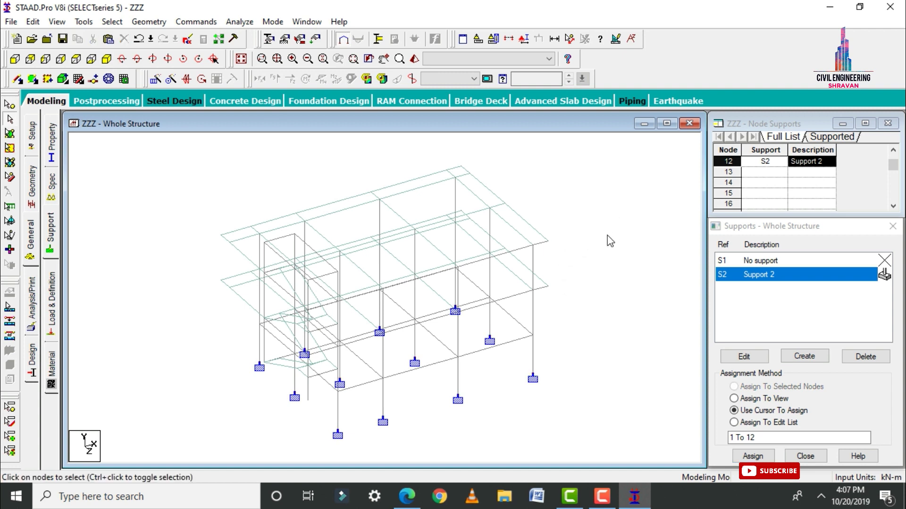
Step: Add primary load case 1 with the loading type Dead and the title DL
left_click(53, 298)
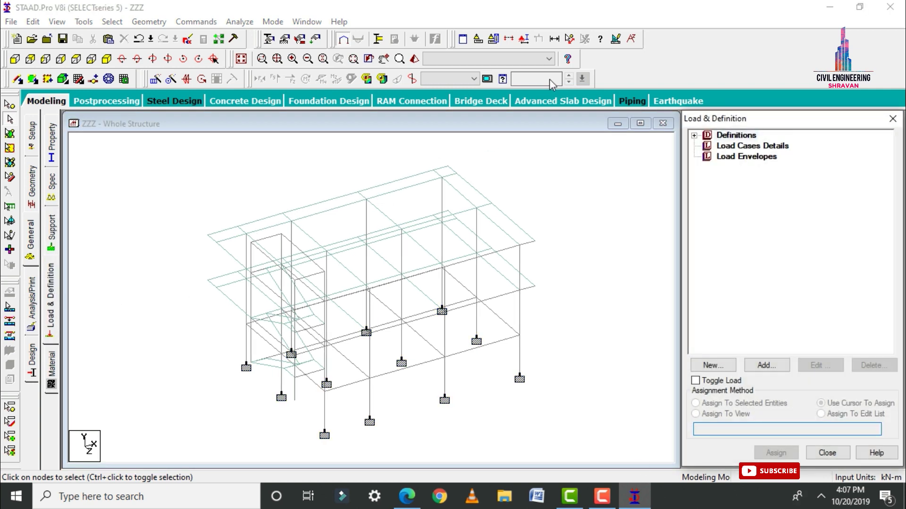
left_click(730, 149)
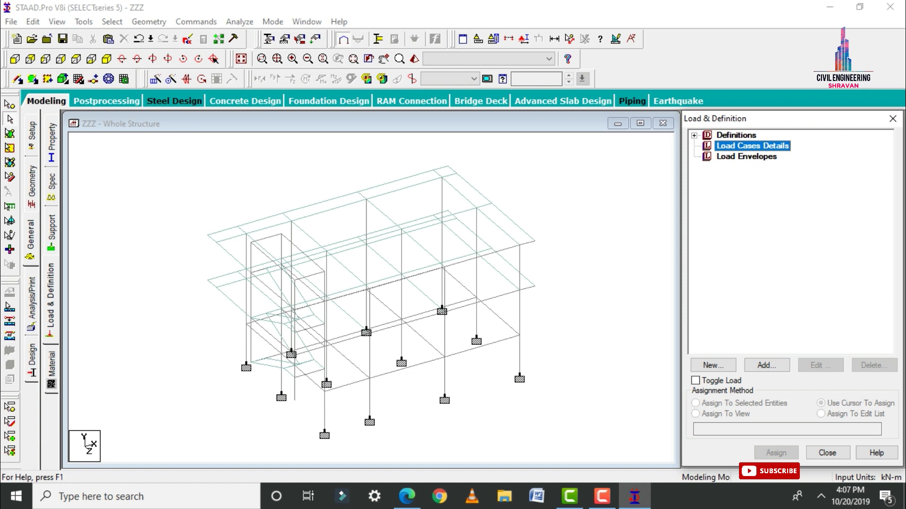
left_click(766, 367)
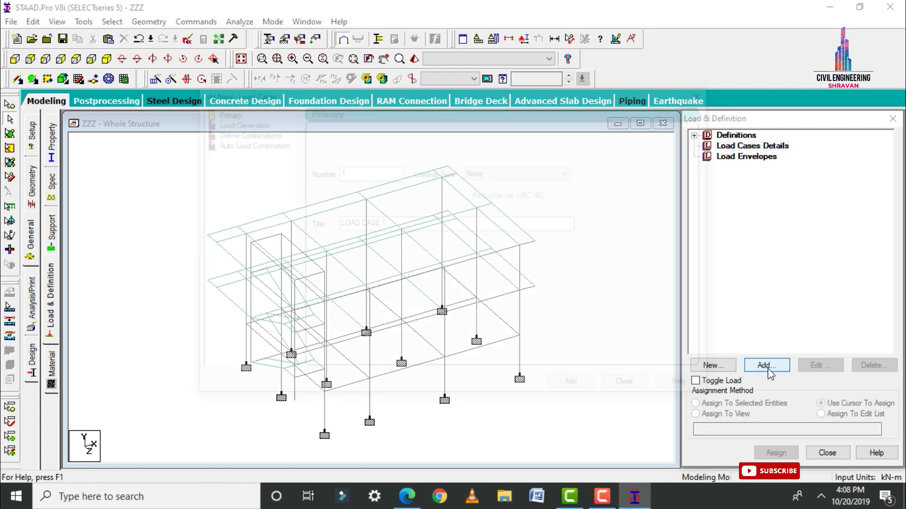
left_click(570, 172)
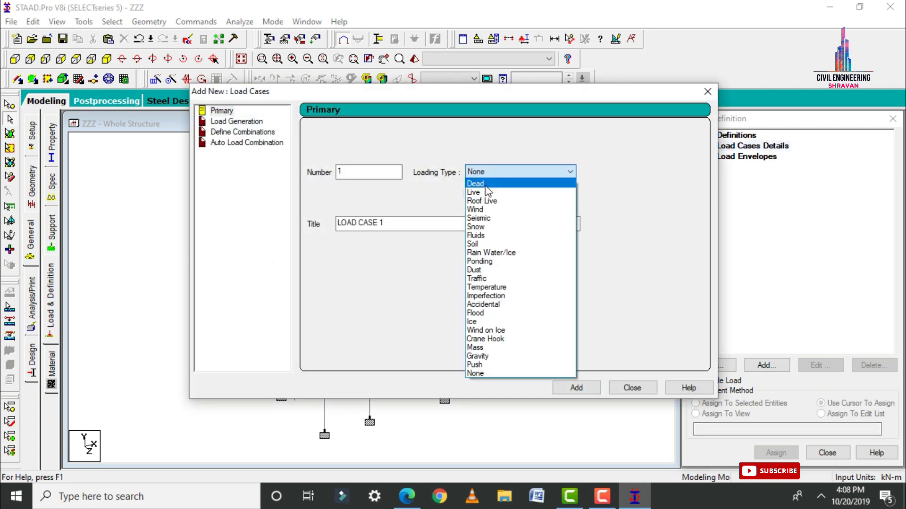
left_click(488, 184)
left_click_drag(392, 223, 258, 251)
type("DL")
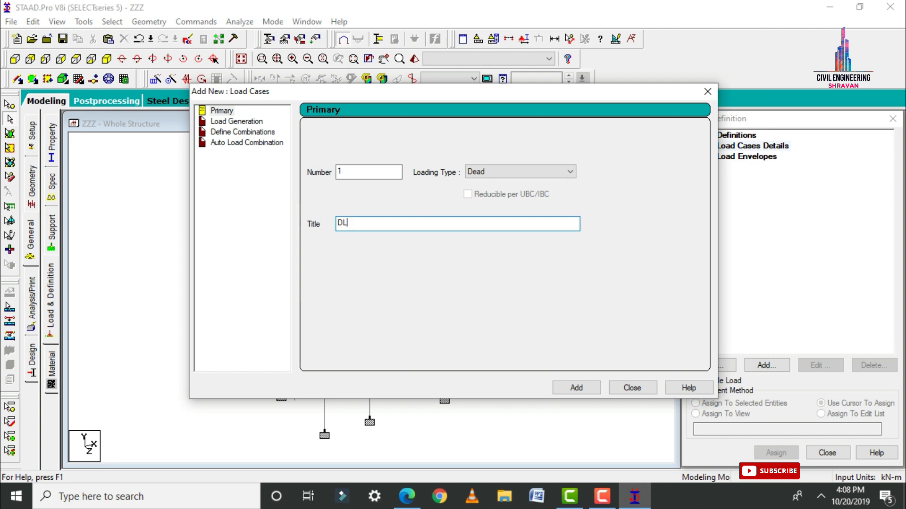
key("Return")
Step: Add primary load case 2 with the loading type Live and the title LL
left_click(503, 173)
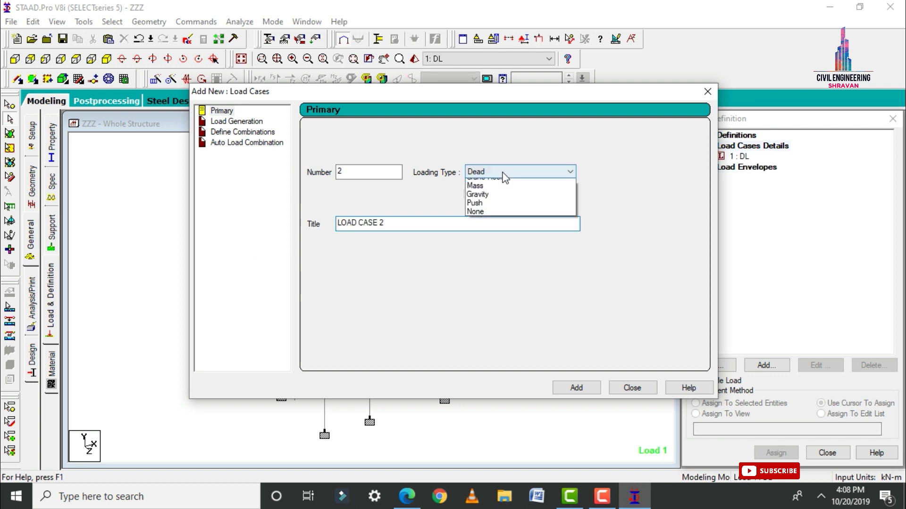
left_click(491, 193)
left_click_drag(400, 225, 273, 239)
type("LL")
key("Return")
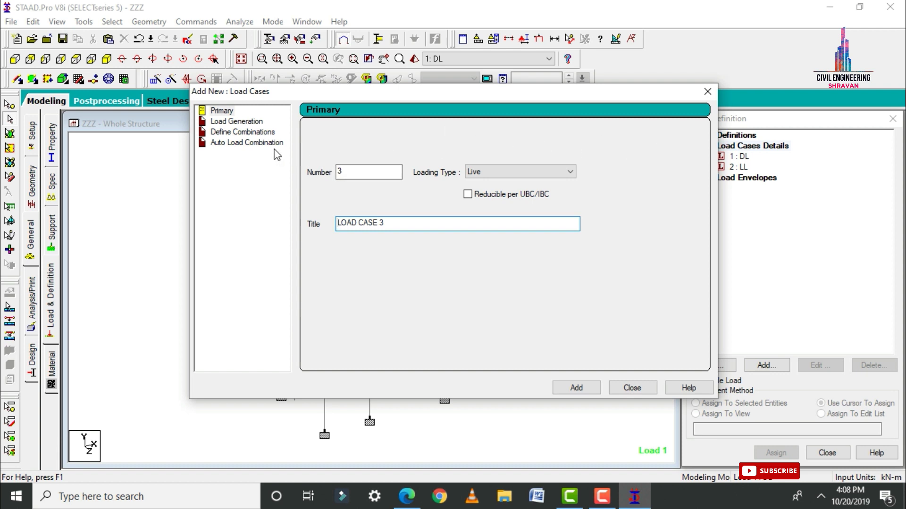
Step: Define combination load case 3 from DL and LL, each with a factor of 1.5
left_click(227, 133)
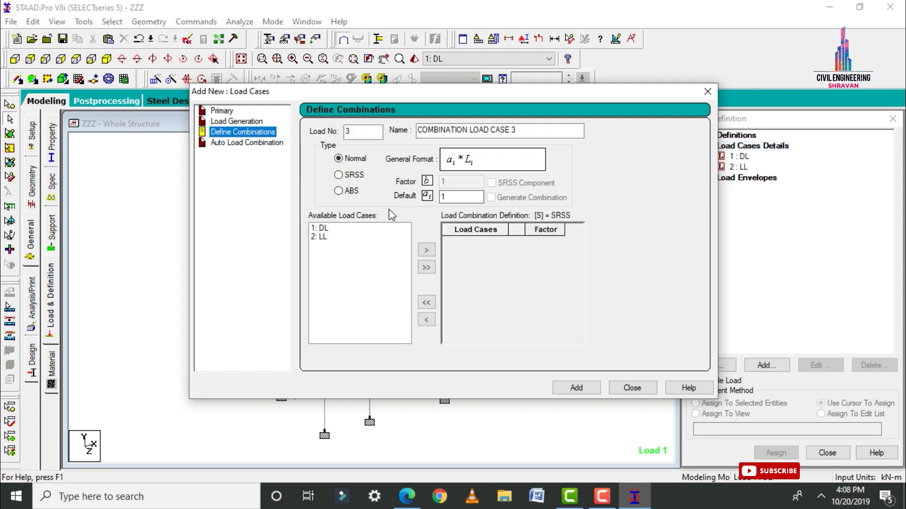
left_click(457, 198)
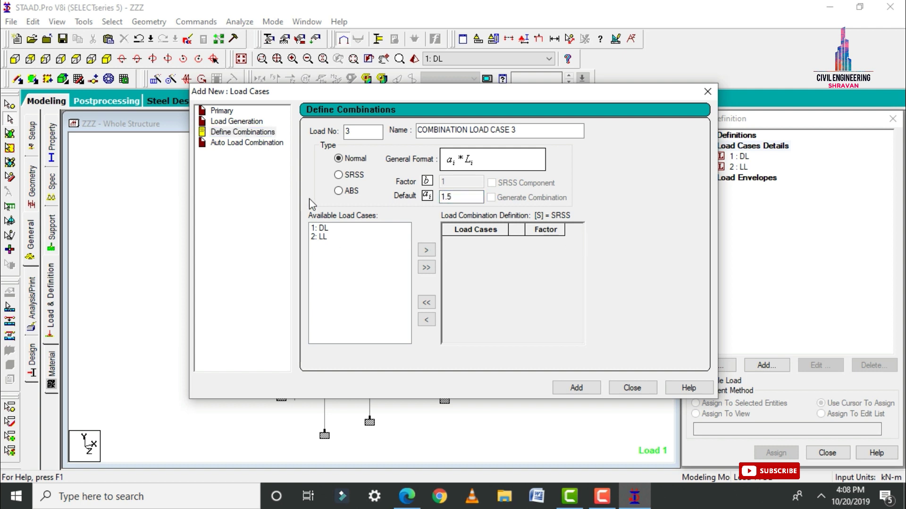
left_click_drag(320, 230, 322, 246)
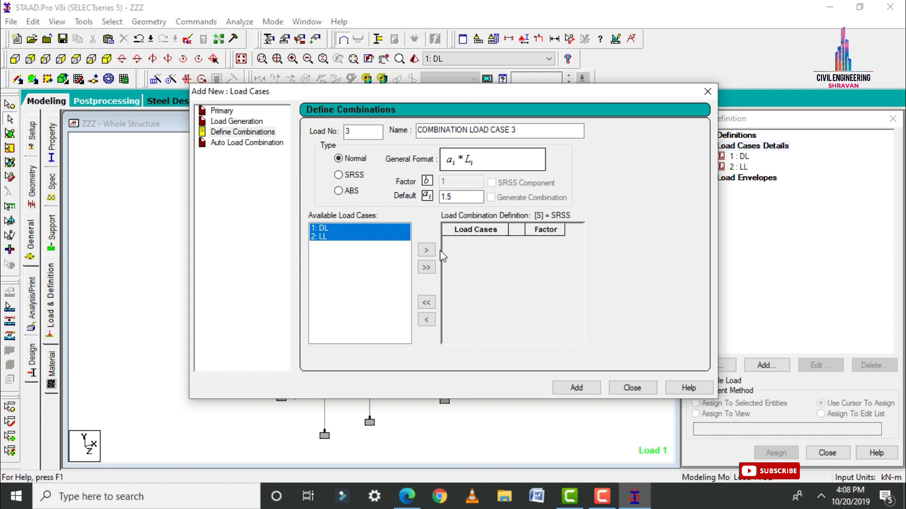
left_click(426, 250)
left_click(576, 388)
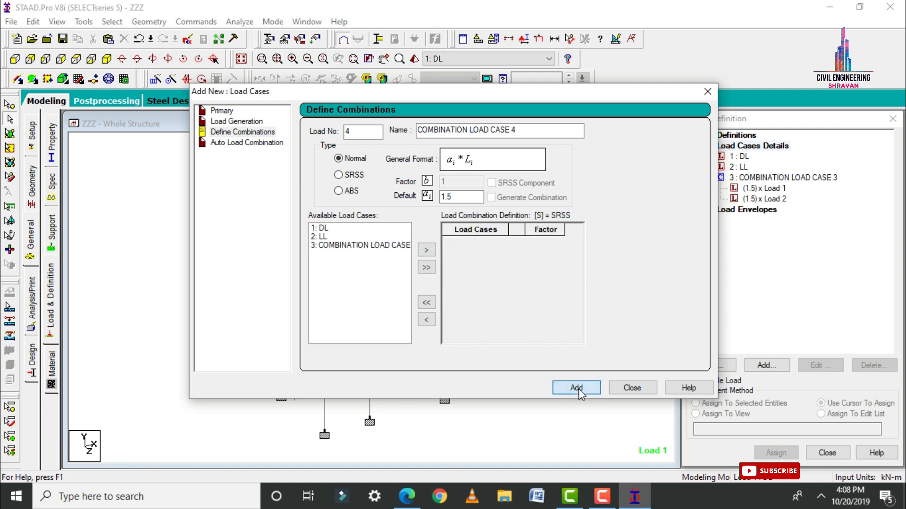
left_click(631, 388)
Step: Add a selfweight load in Y with factor -1 to the DL case and assign it to the whole view
left_click(737, 157)
left_click(766, 365)
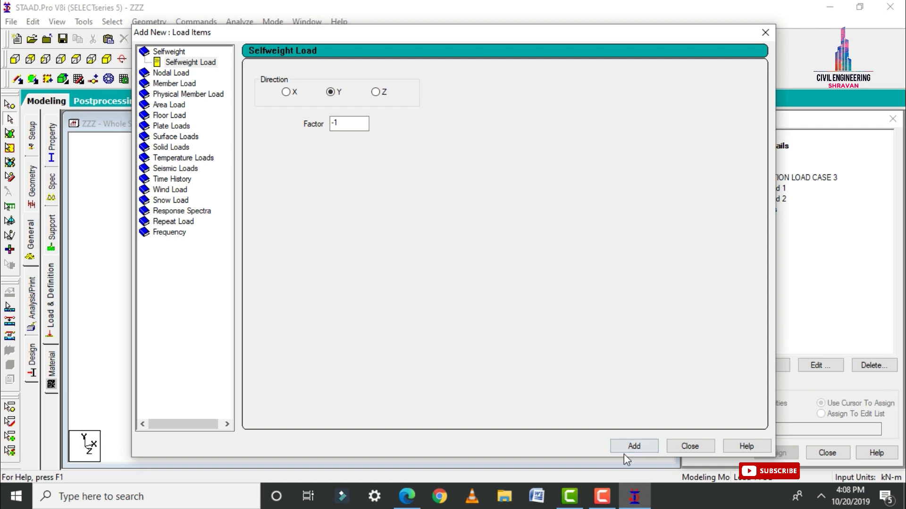
left_click(641, 446)
left_click(693, 447)
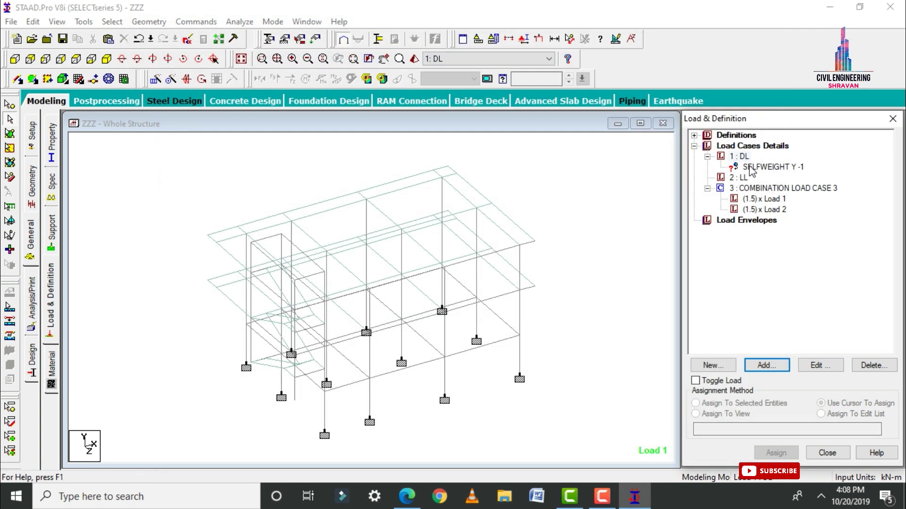
left_click(748, 167)
left_click(732, 415)
left_click(776, 453)
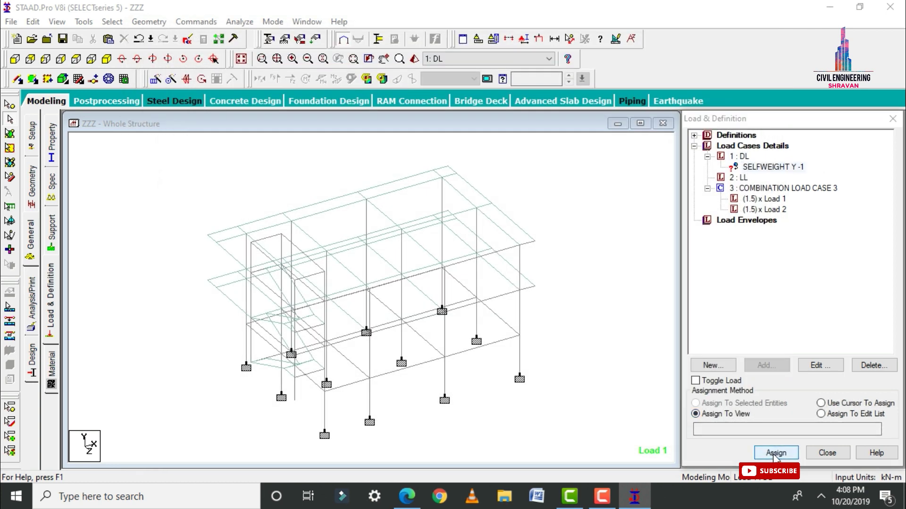
left_click(811, 325)
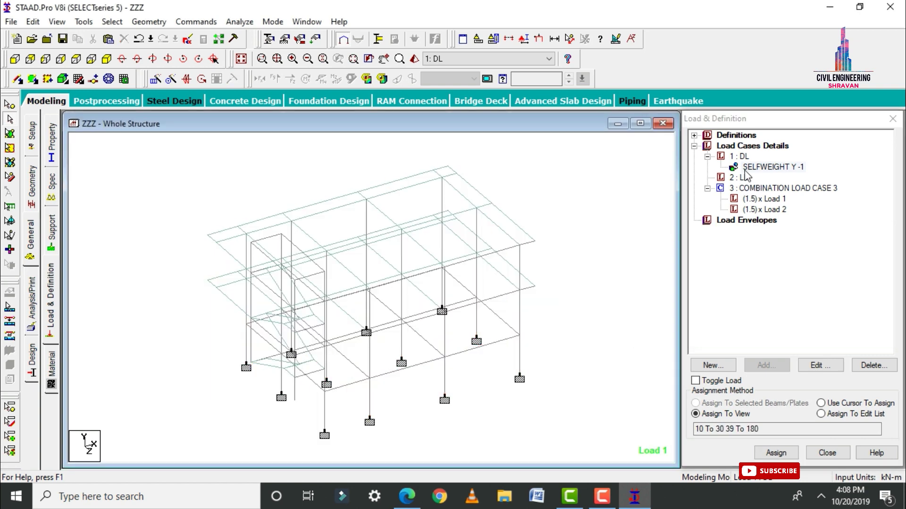
Step: Add a floor load of -2.5 kN/m2 in Global Y to the LL case, with a Y range from 5.5 to 8.5 m
left_click(744, 187)
left_click(745, 178)
left_click(767, 366)
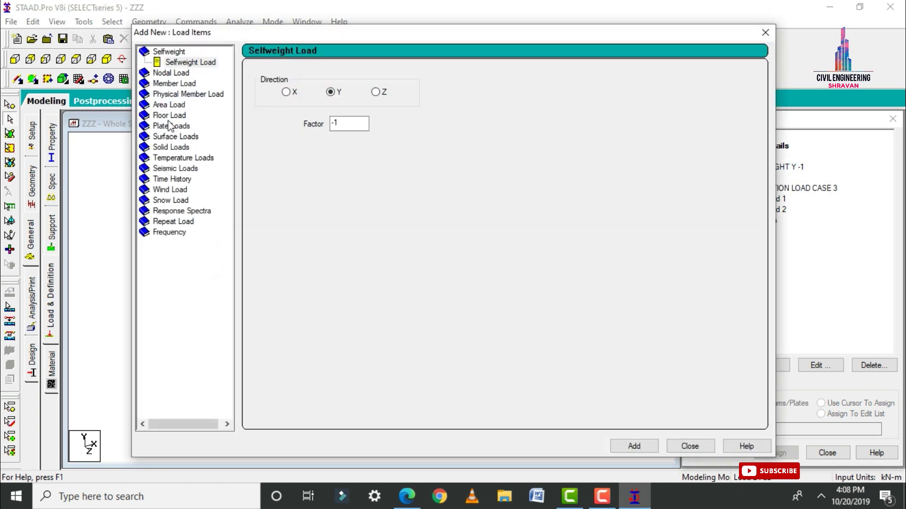
left_click(169, 115)
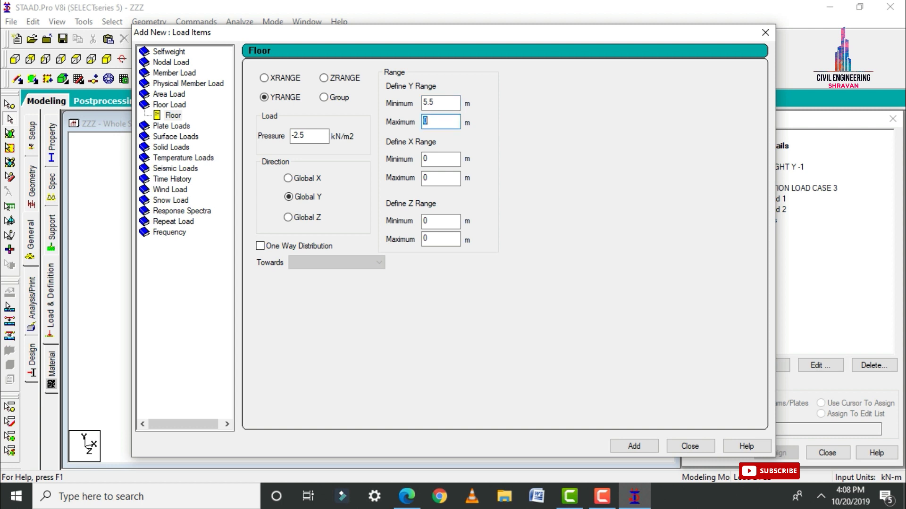
type("5")
key("Return")
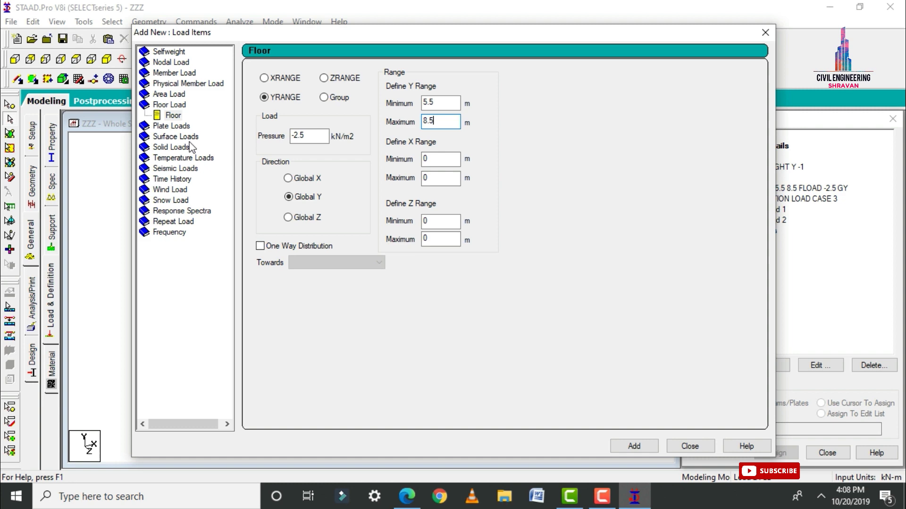
key("Escape")
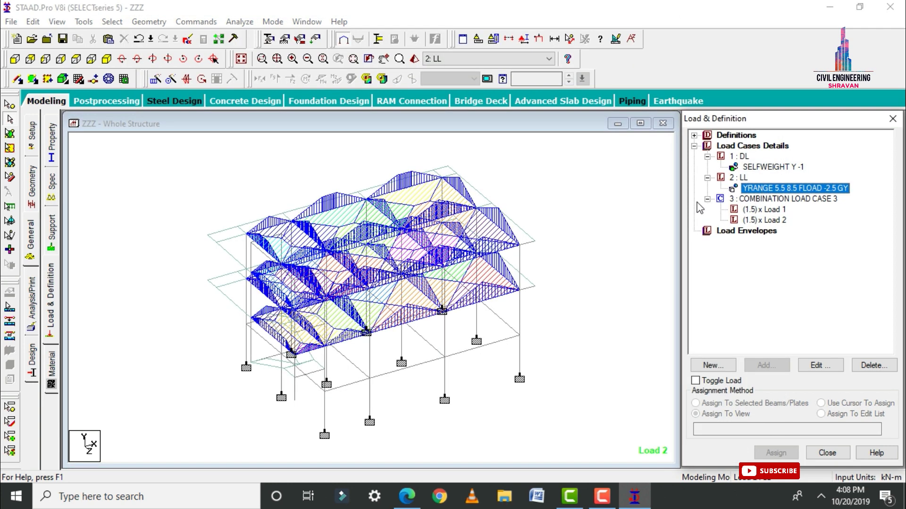
left_click(760, 168)
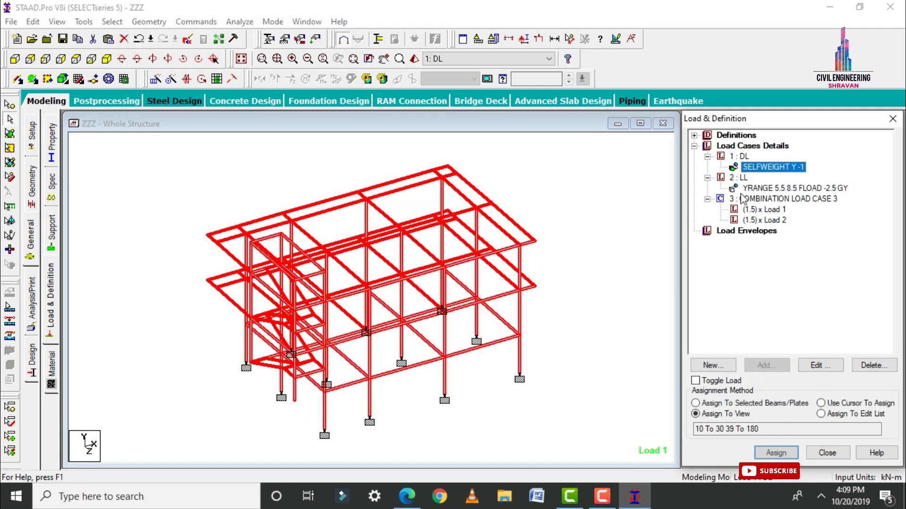
left_click(641, 198)
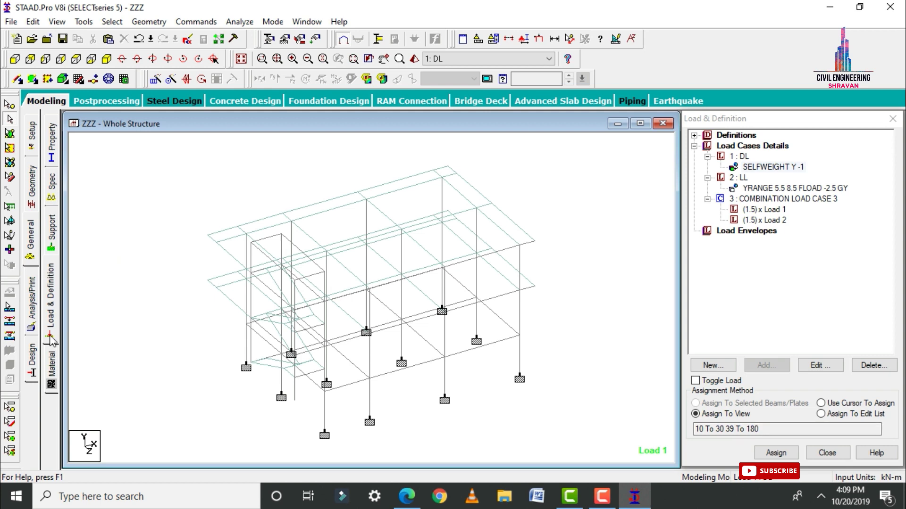
Step: Add a Perform Analysis command with the No Print option and run the analysis
left_click(32, 316)
left_click(412, 388)
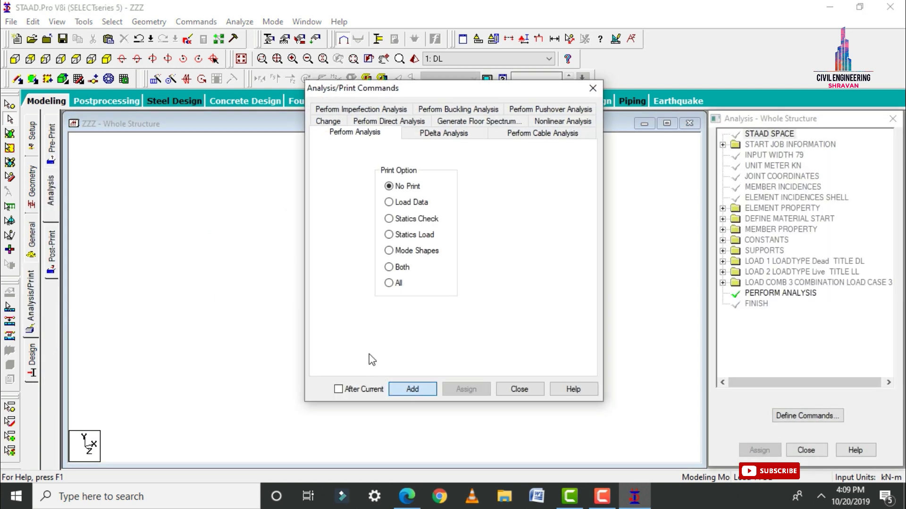
left_click(511, 392)
left_click(240, 22)
left_click(262, 37)
left_click(386, 266)
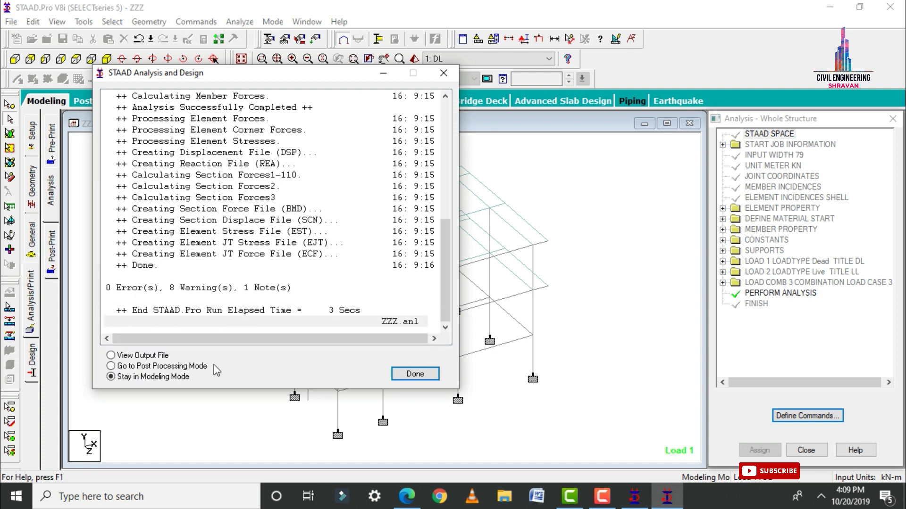
Step: Go to Post Processing mode with DL, LL and combination load case 3 selected for the results
left_click(163, 367)
left_click(415, 375)
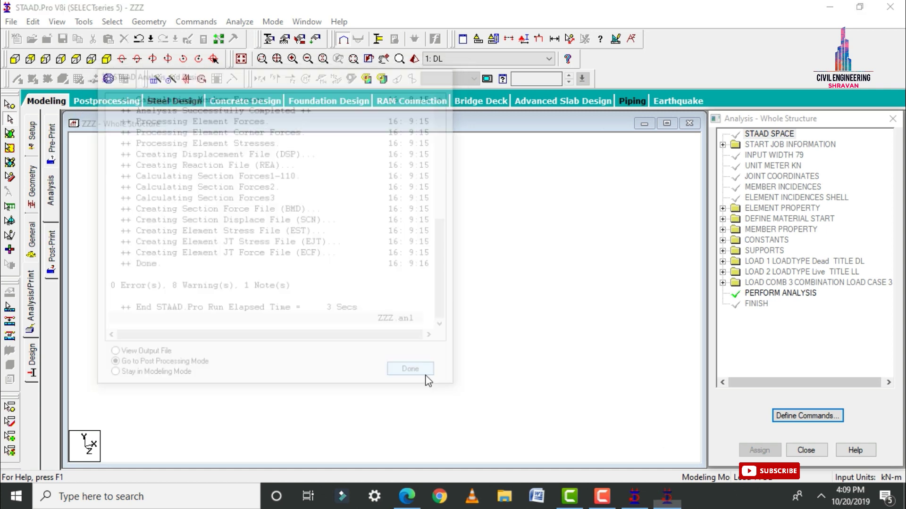
left_click(485, 349)
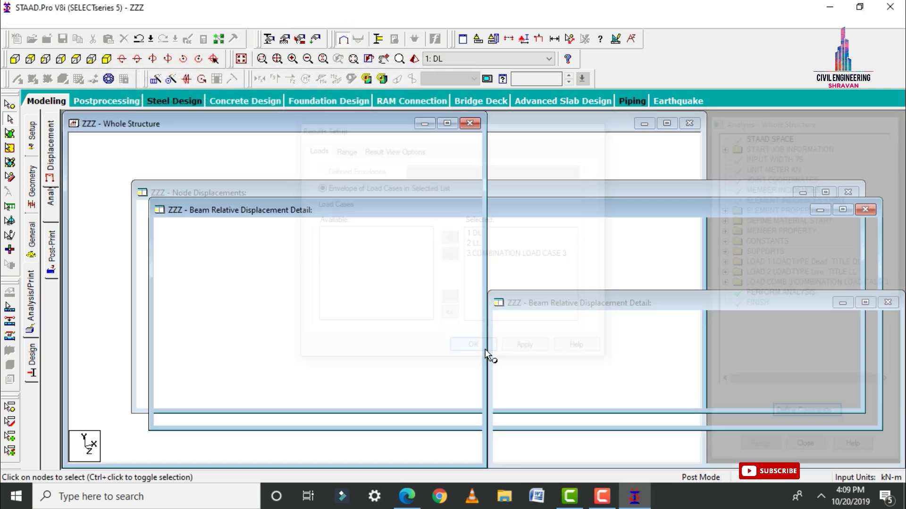
Step: Display the Shear Y diagram on the whole structure for combination load case 3
left_click(446, 59)
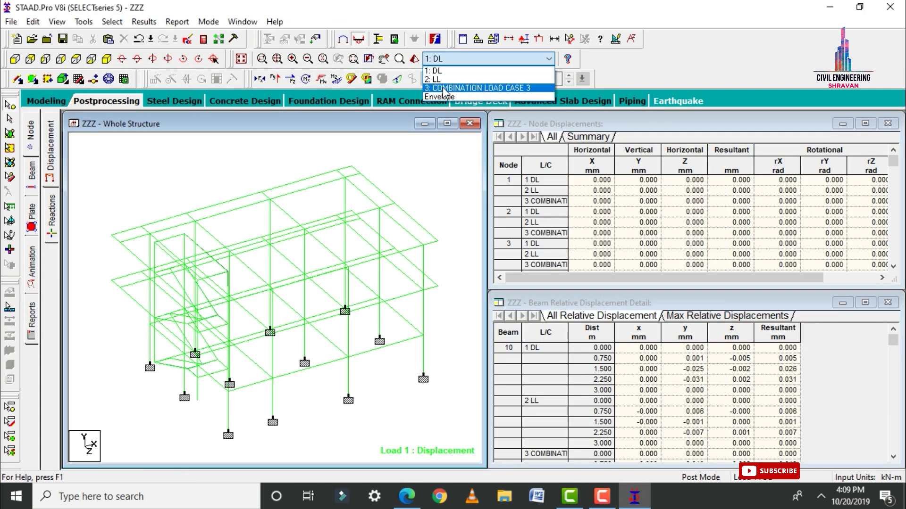
left_click(444, 89)
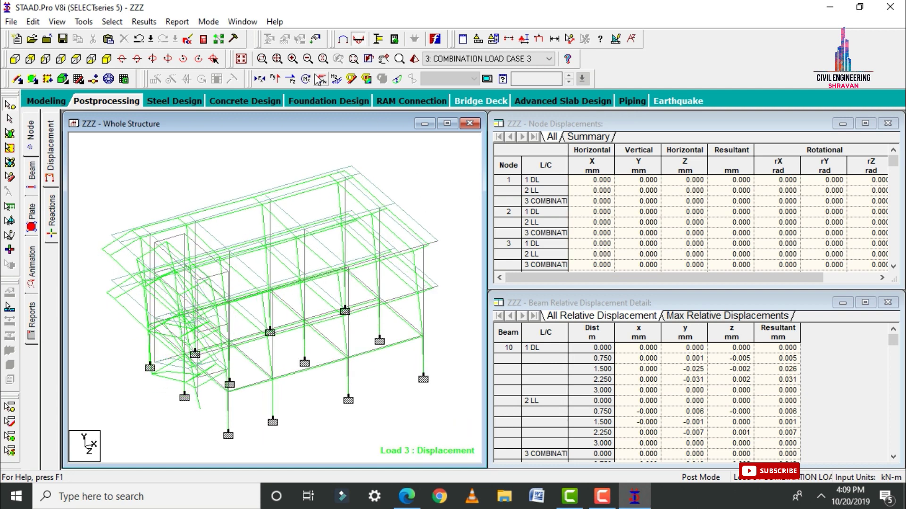
left_click(275, 79)
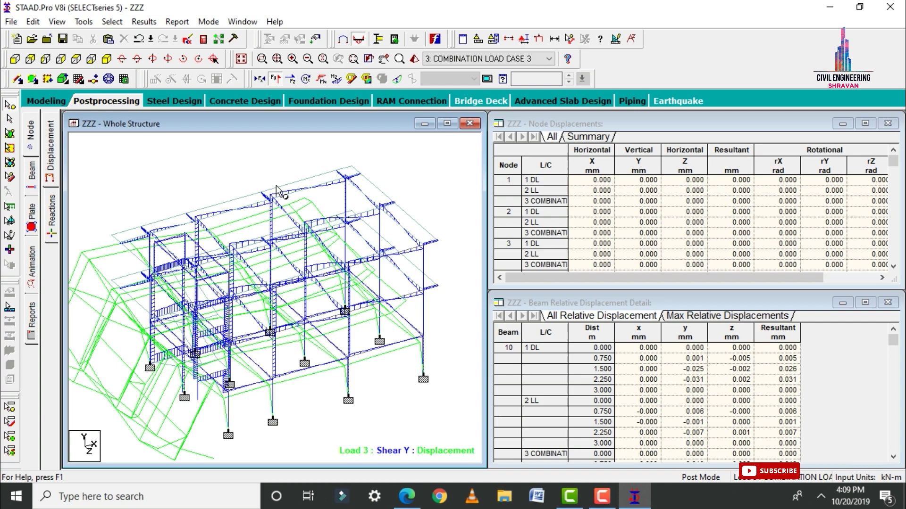
Step: Display the Bending Z diagram for combination load case 3, with the Shear Y and Displacement diagrams turned off
left_click(337, 79)
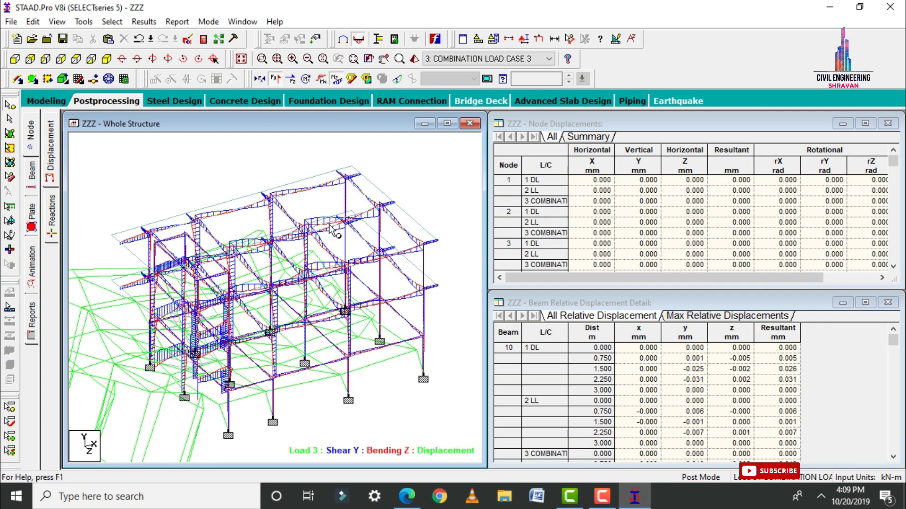
scroll(332, 222, "up", 3)
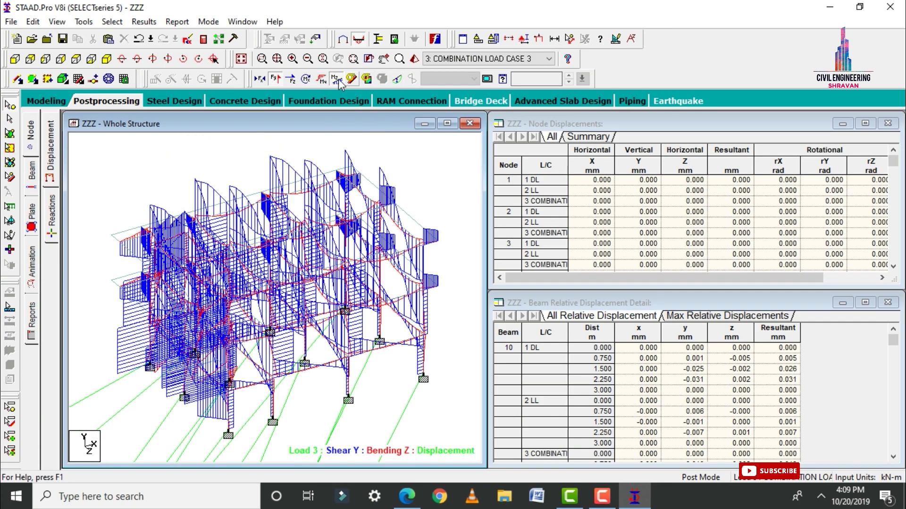
left_click(275, 78)
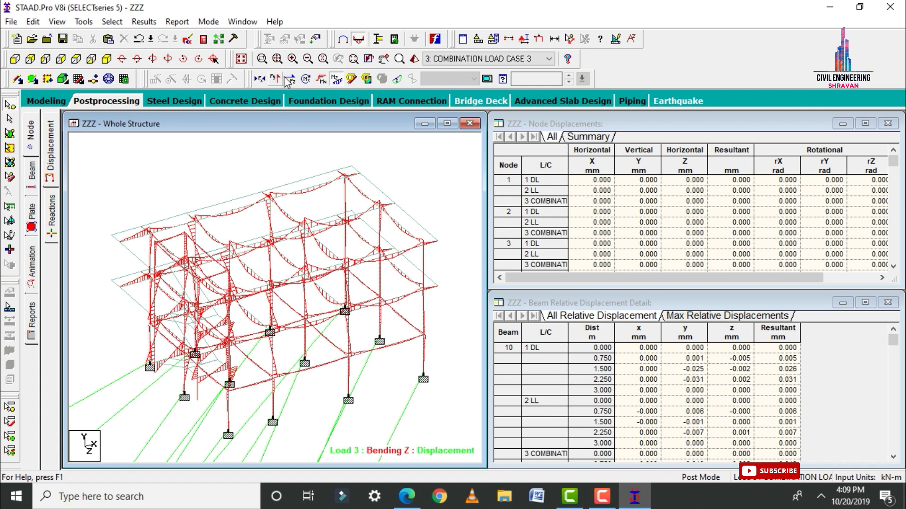
left_click(398, 79)
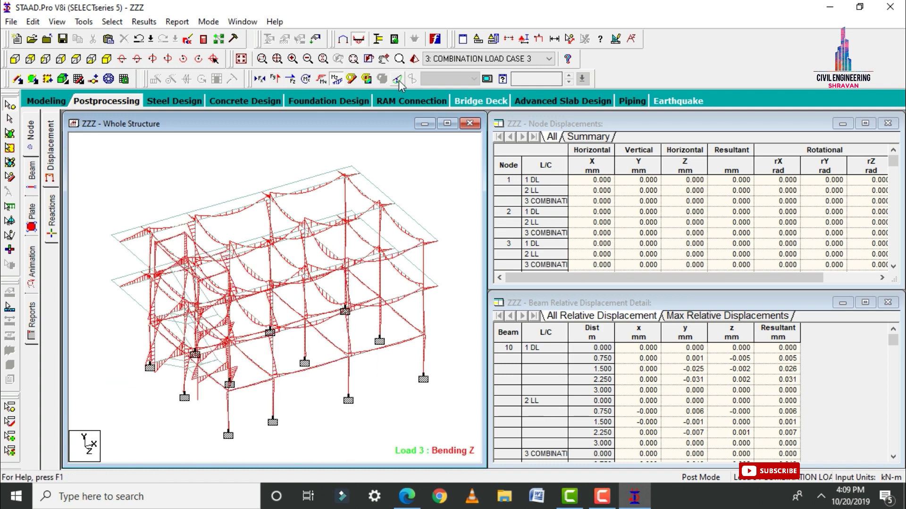
Step: Display the Max Absolute plate stress contour for combination load case 3 and for load case 1: DL
left_click(34, 227)
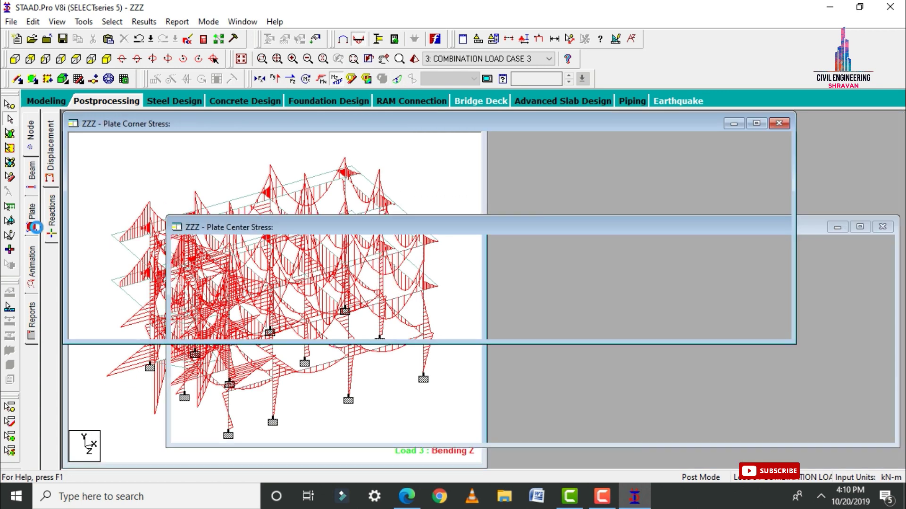
left_click(380, 116)
left_click(383, 134)
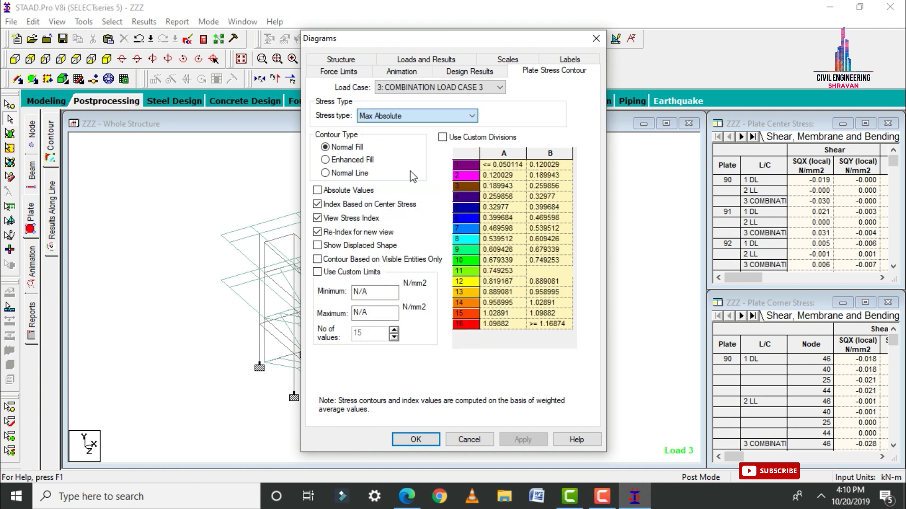
left_click(523, 440)
left_click(416, 439)
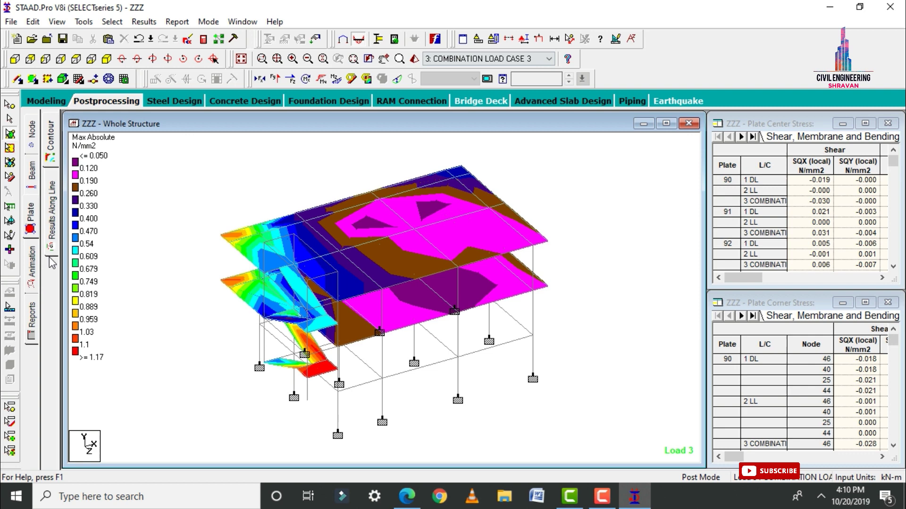
key("Up")
key("Up")
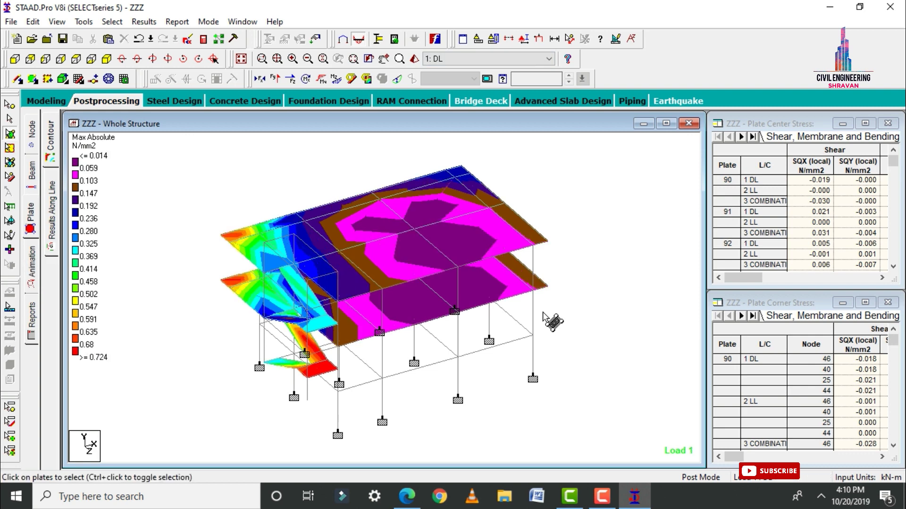
Step: Return to Modeling mode and set the concrete design code to IS456
left_click(45, 100)
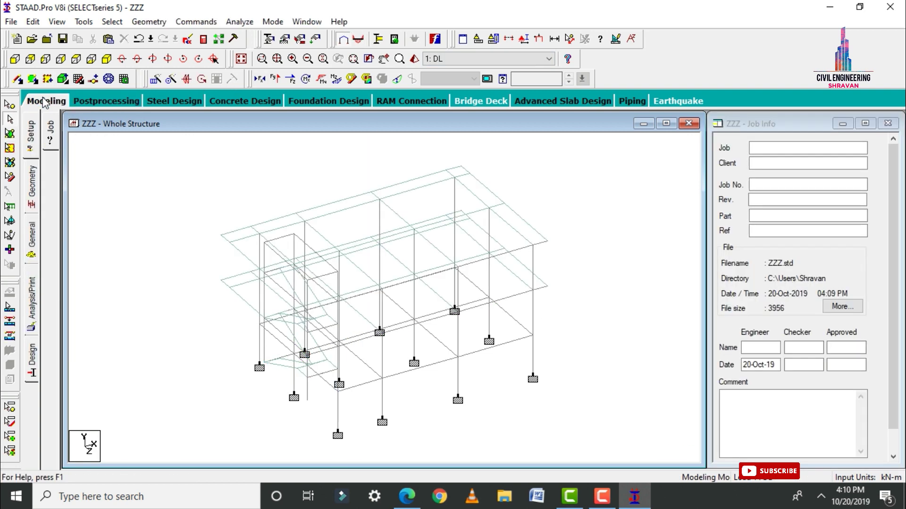
left_click(31, 356)
left_click(51, 182)
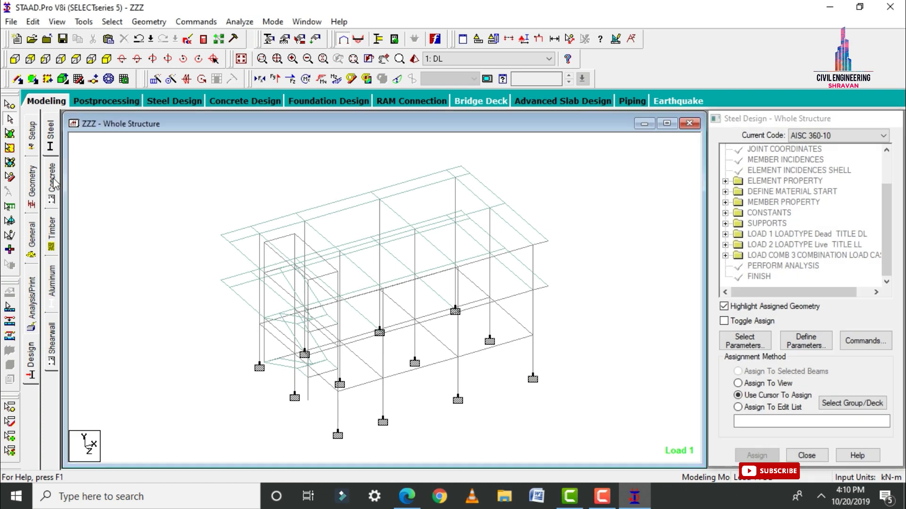
left_click(800, 136)
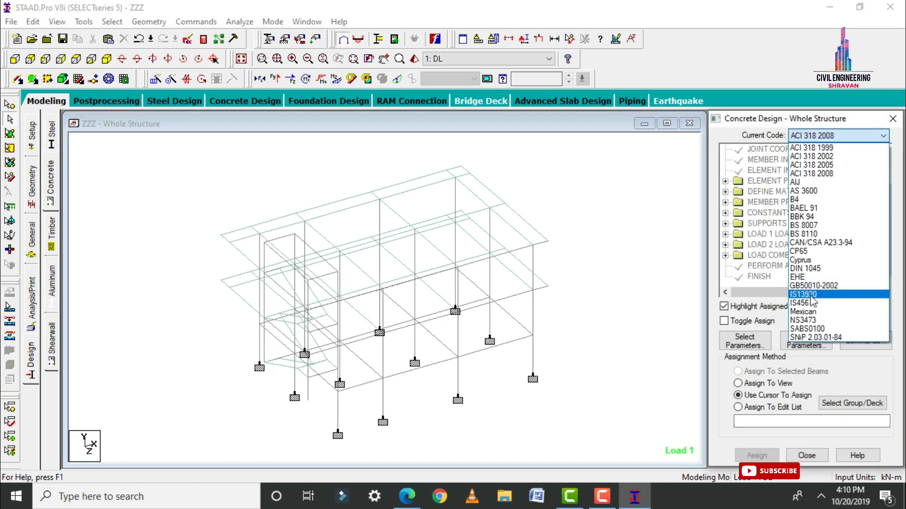
left_click(804, 304)
Step: Reduce the selected concrete design parameters to Fc, Fymain, Fysec, Maxmain and Maxsec
left_click(751, 341)
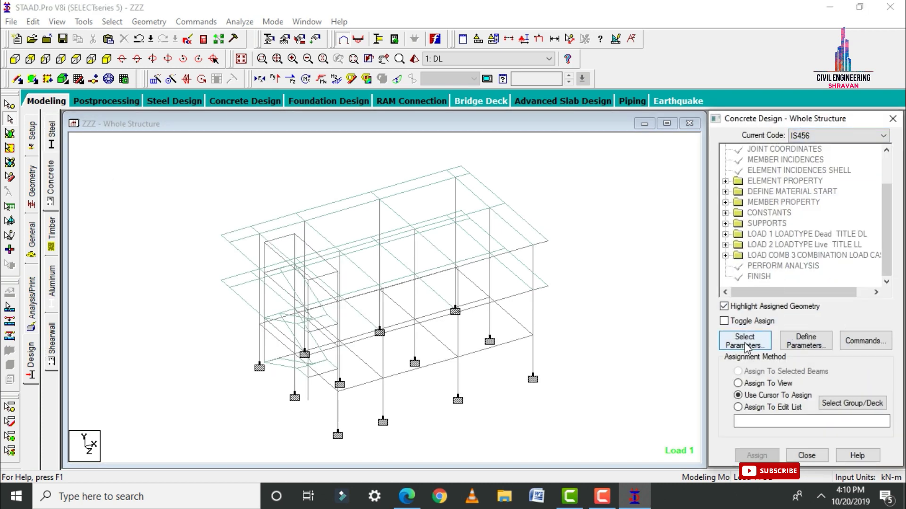
left_click(727, 318)
double_click(611, 305)
double_click(608, 306)
double_click(609, 308)
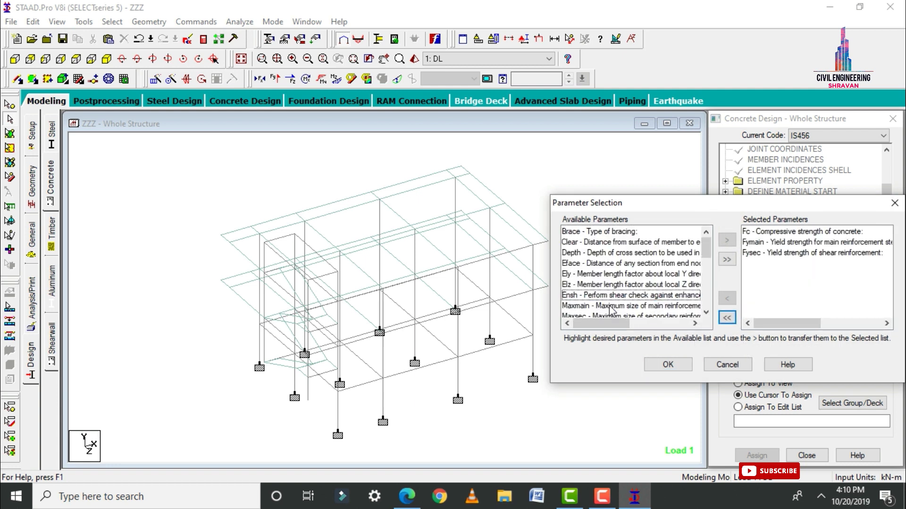
double_click(610, 306)
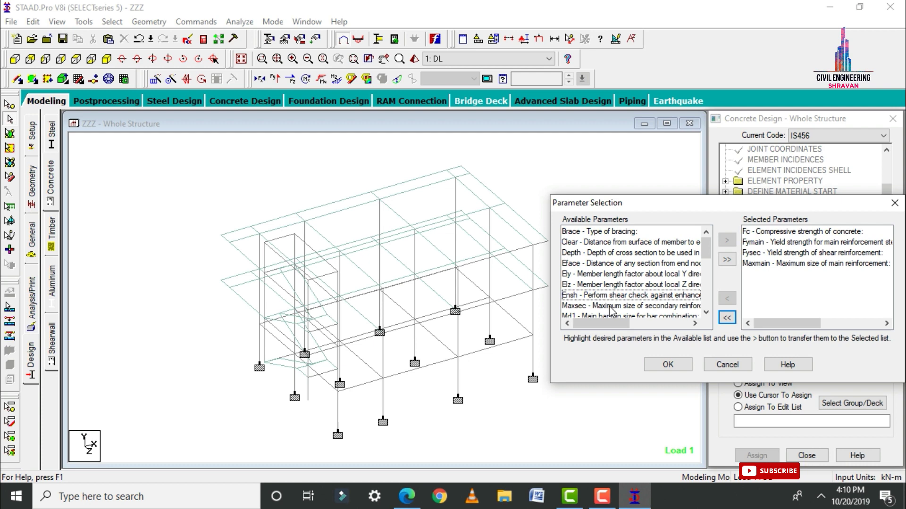
double_click(609, 306)
left_click(668, 365)
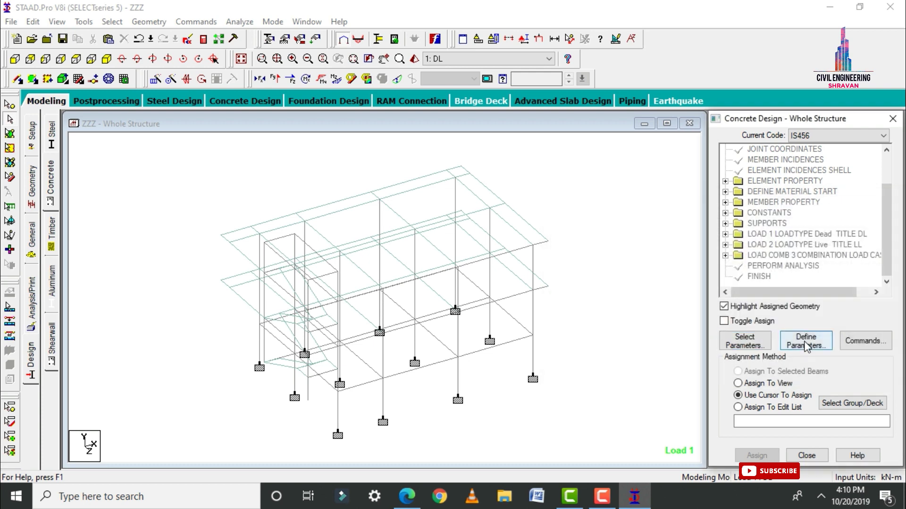
Step: Add design parameters FC of 20000 kN/m2 and FYMAIN and FYSEC of 415000 kN/m2 each
left_click(806, 346)
double_click(500, 194)
type("20000")
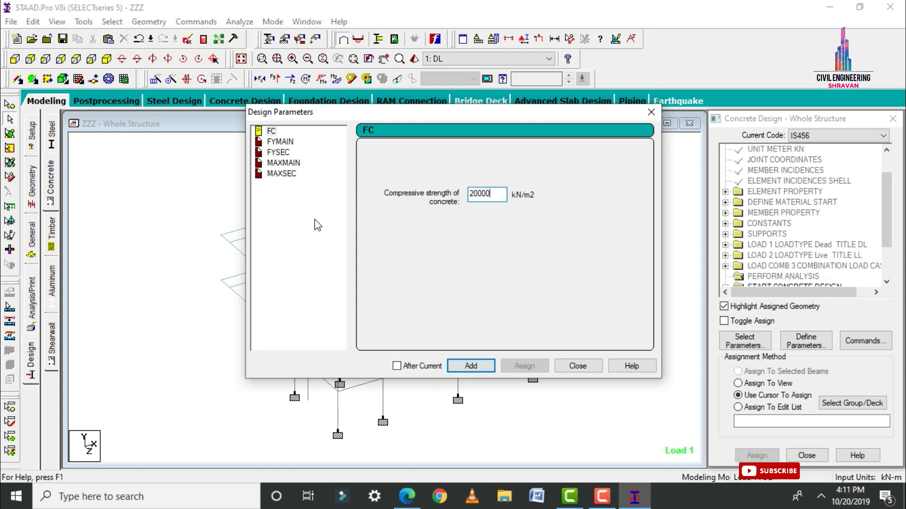
left_click(275, 144)
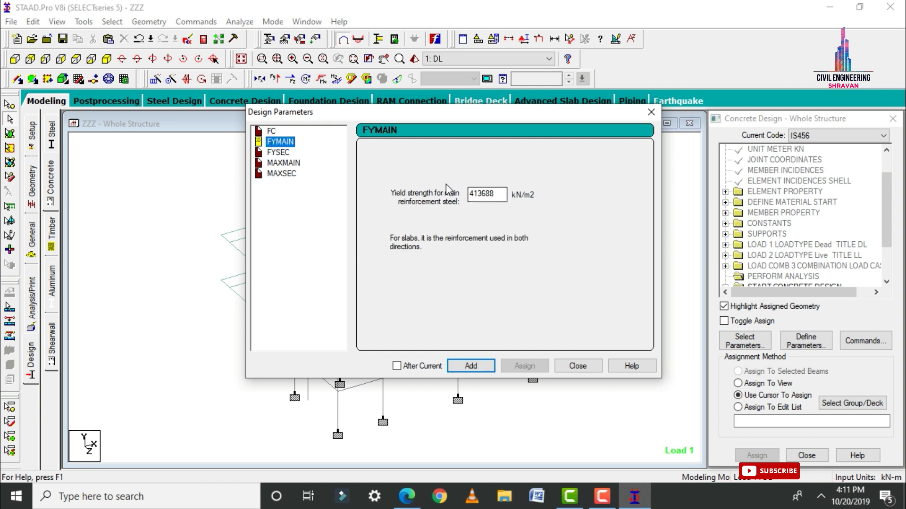
double_click(486, 194)
type("415000")
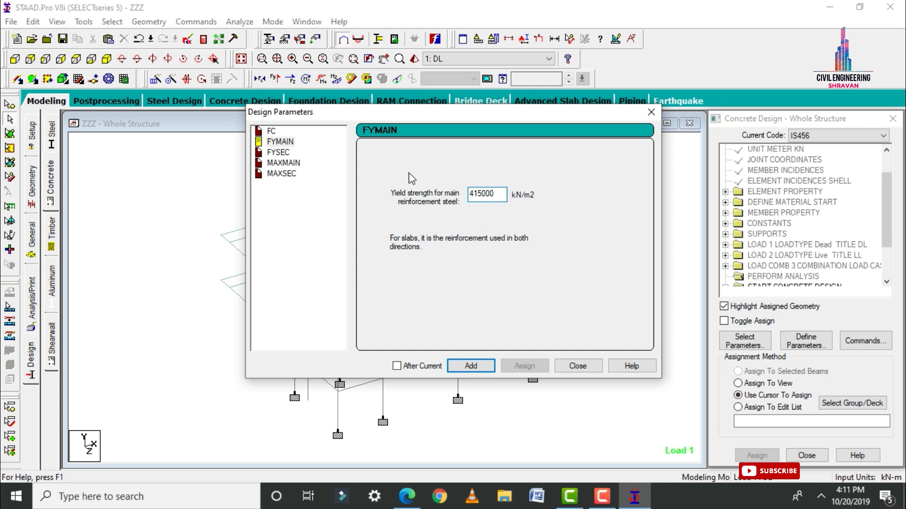
left_click(275, 153)
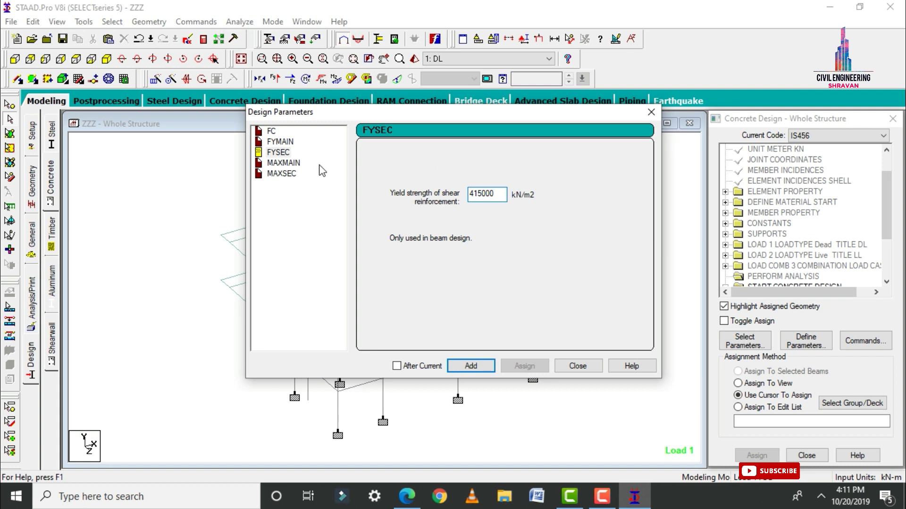
Step: Add a maximum main reinforcement size of 16 mm and a maximum secondary reinforcement size of 12 mm
left_click(284, 163)
left_click(372, 211)
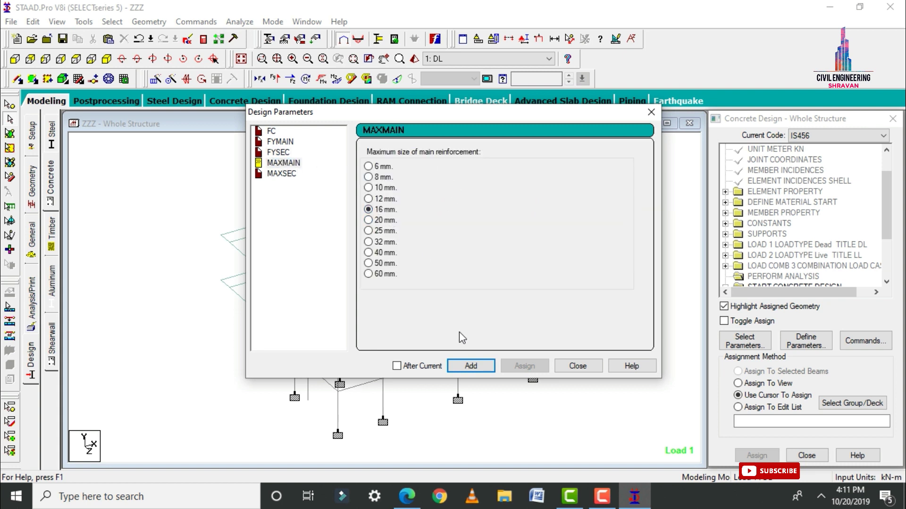
left_click(462, 366)
left_click(278, 174)
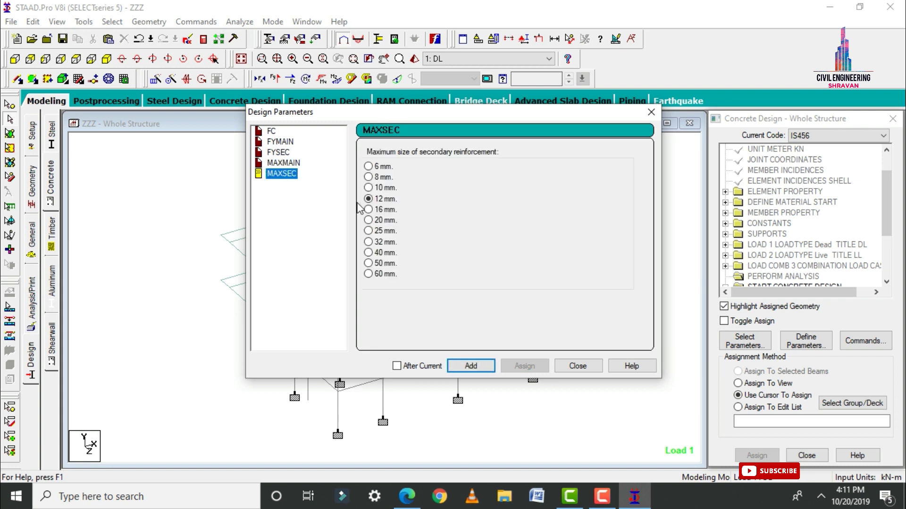
left_click(471, 366)
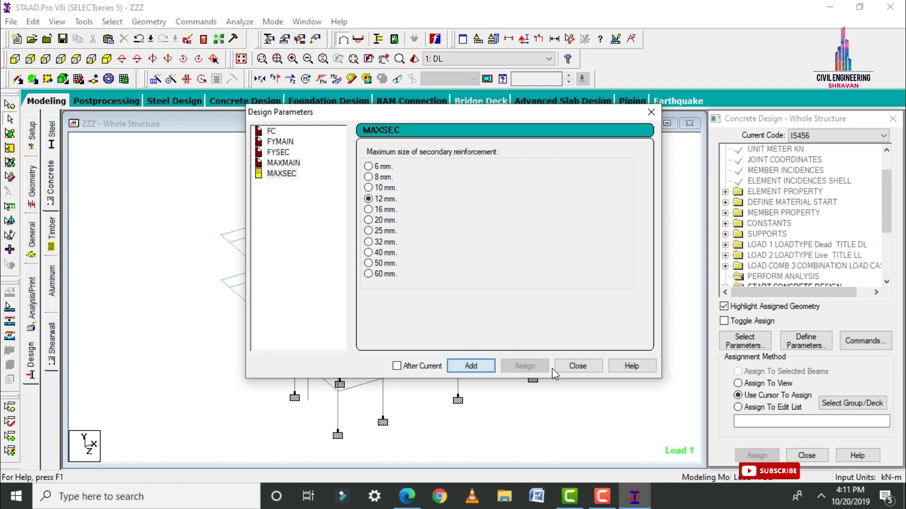
left_click(578, 366)
Step: Add the Design Beam, Design Column, Design Slab/Element and Take Off commands to the concrete design
left_click(862, 342)
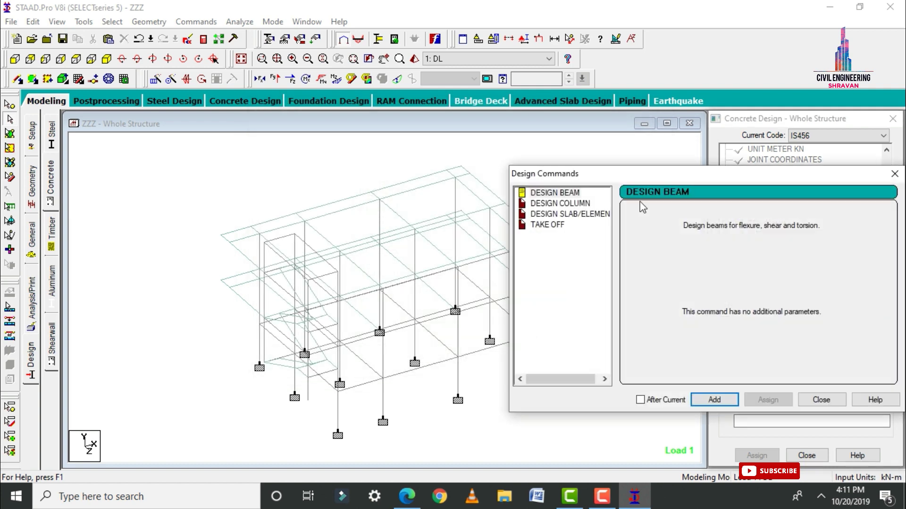
left_click(544, 194)
left_click(715, 397)
left_click(553, 203)
left_click(729, 401)
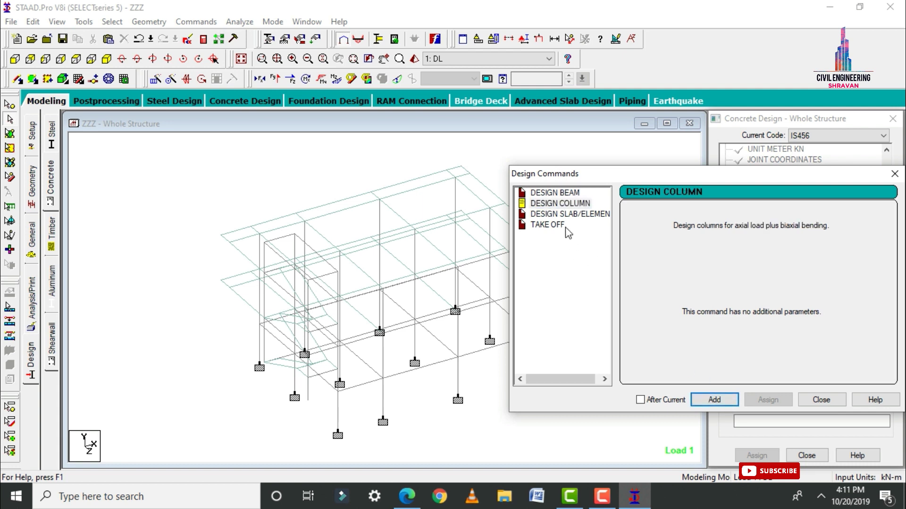
left_click(566, 213)
left_click(709, 400)
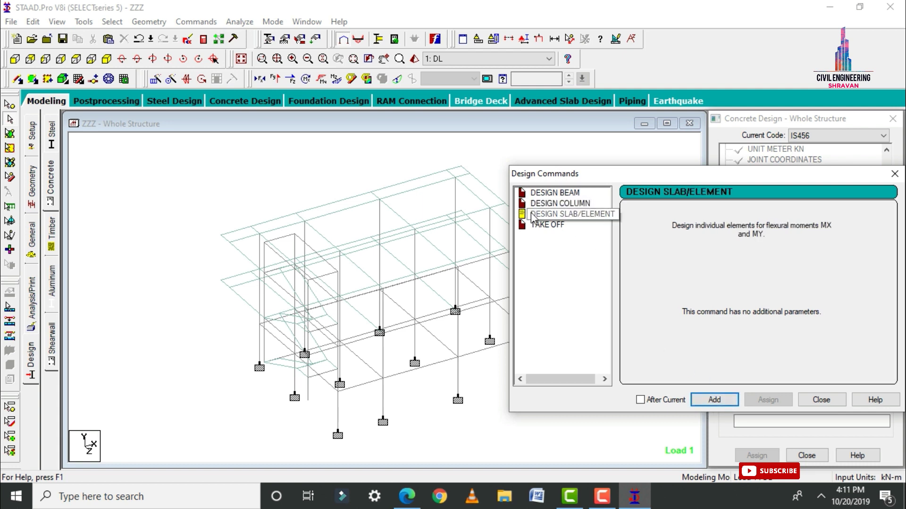
left_click(542, 224)
left_click(714, 399)
left_click(812, 400)
Step: Assign the FC 20000 parameter to the whole view
left_click_drag(885, 193, 885, 243)
left_click(762, 181)
left_click(765, 386)
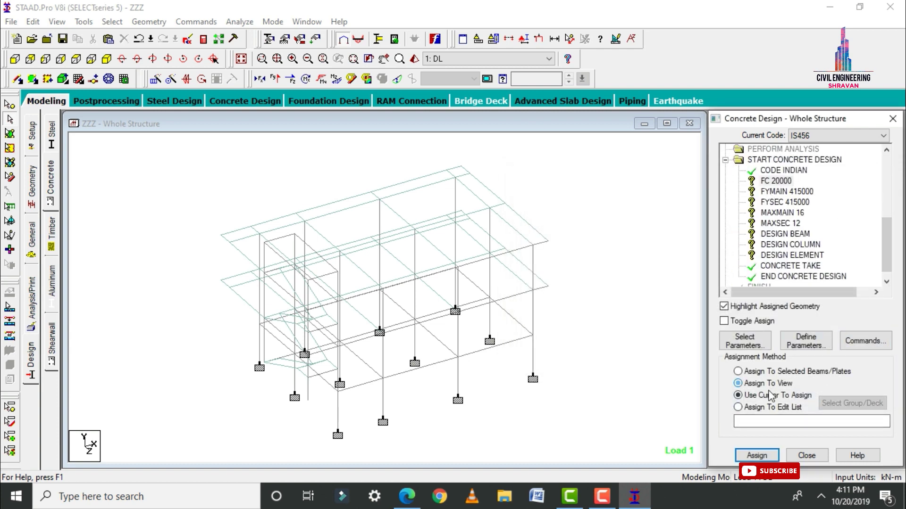
left_click(754, 455)
left_click(815, 324)
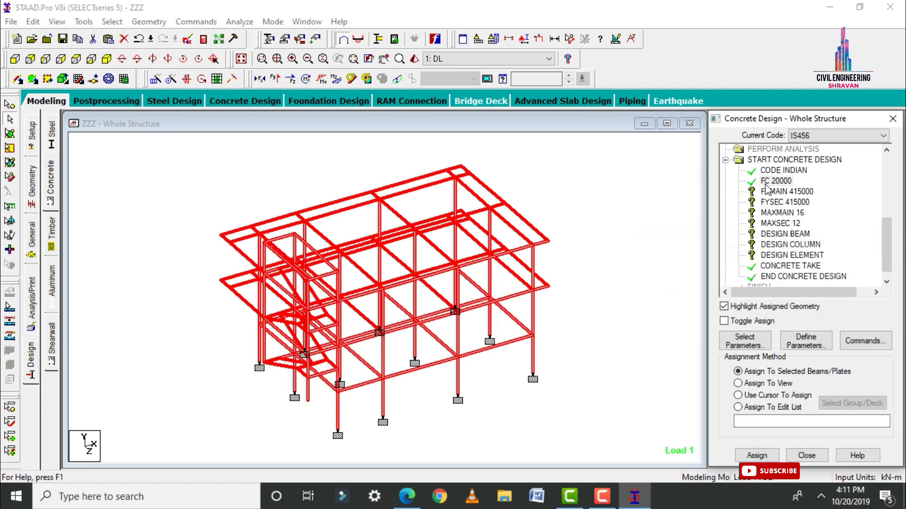
Step: Assign the FYMAIN 415000 and FYSEC 415000 parameters to the whole view
left_click(786, 191)
left_click(750, 394)
left_click(751, 383)
left_click(755, 454)
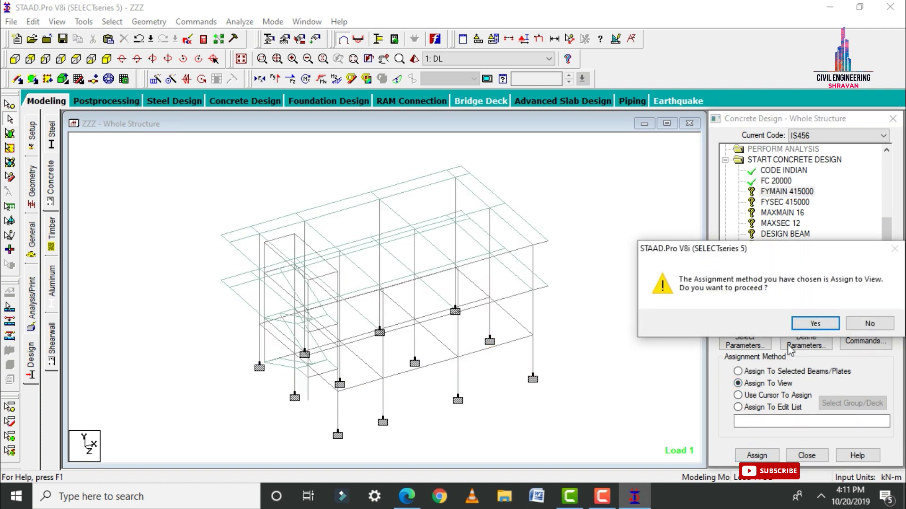
left_click(815, 323)
left_click(785, 202)
left_click(757, 455)
left_click(814, 321)
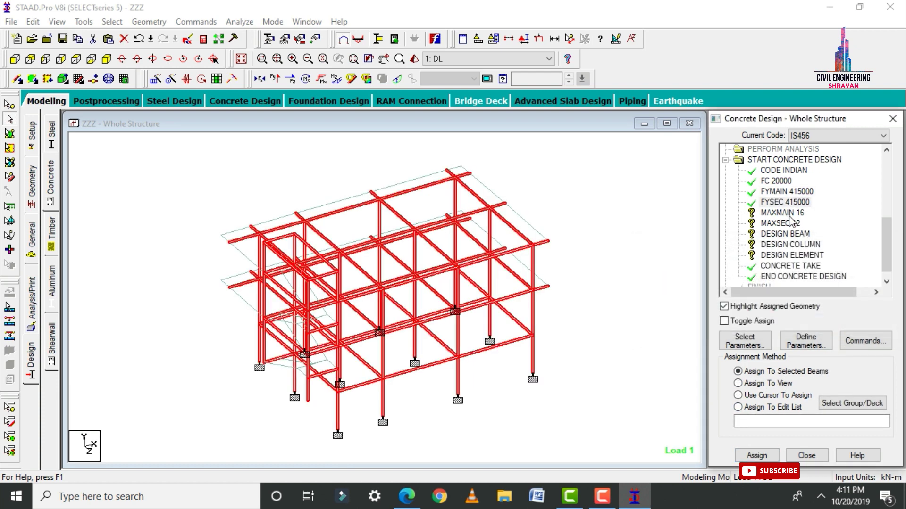
Step: Assign the MAXMAIN 16 and MAXSEC 12 parameters to the whole view
left_click(783, 213)
left_click(764, 383)
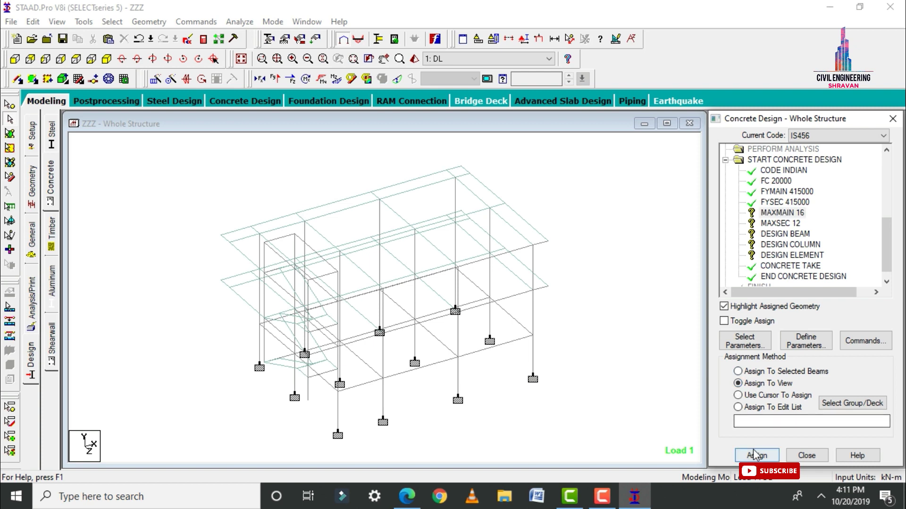
left_click(755, 454)
left_click(815, 321)
left_click(780, 223)
left_click(748, 383)
left_click(757, 455)
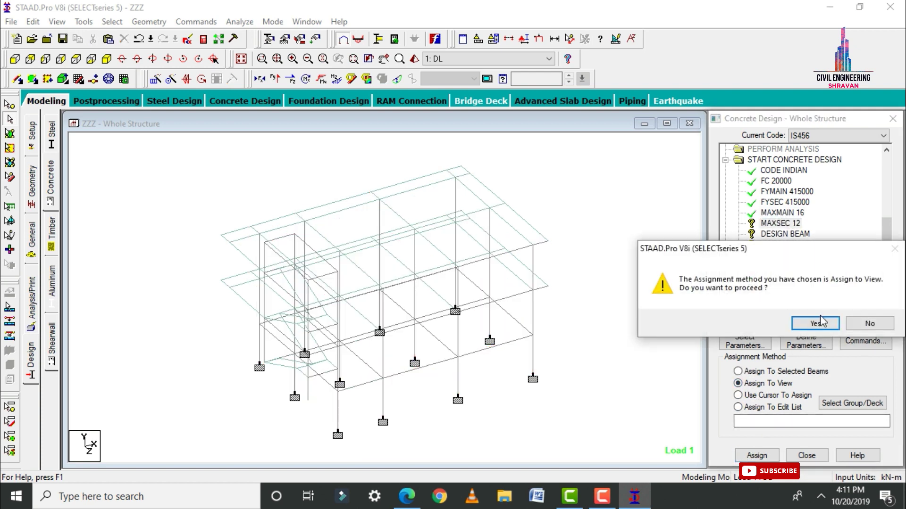
left_click(815, 323)
Step: Assign the DESIGN BEAM command to all beams parallel to the X and Z directions
left_click(784, 234)
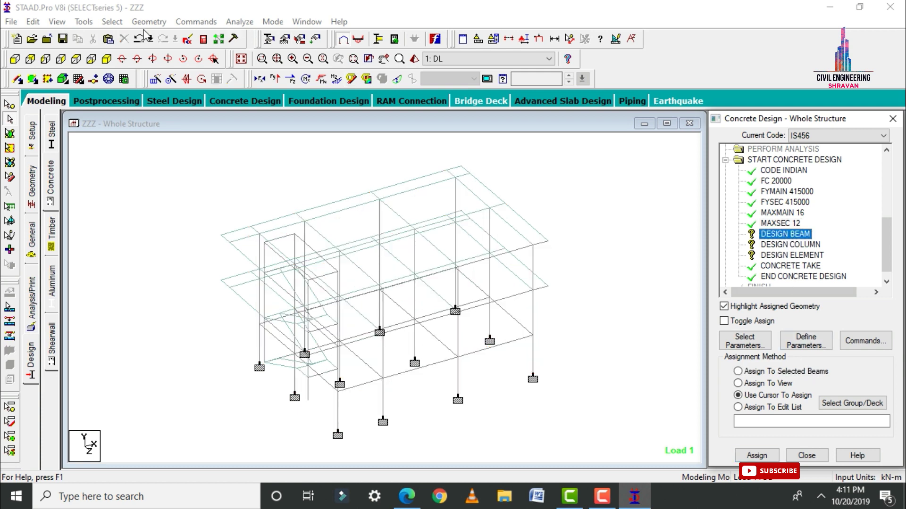
left_click(112, 21)
mouse_move(243, 272)
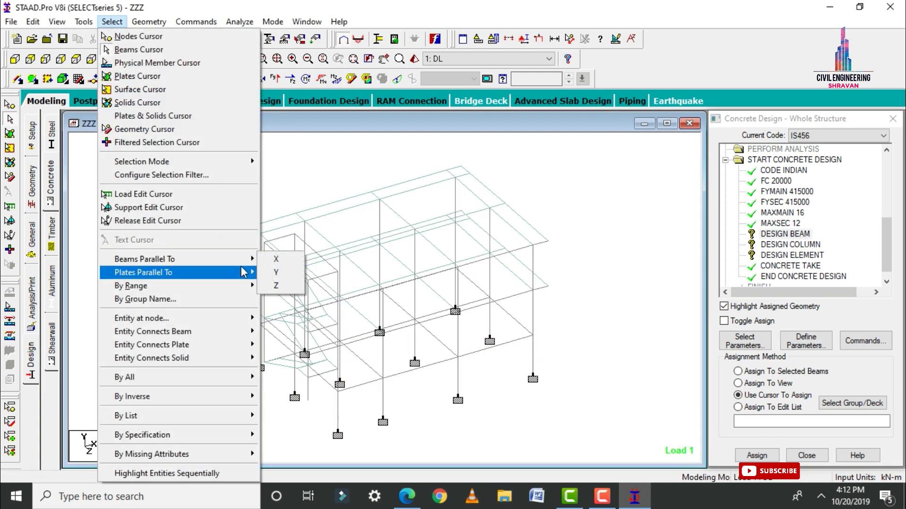
left_click(274, 259)
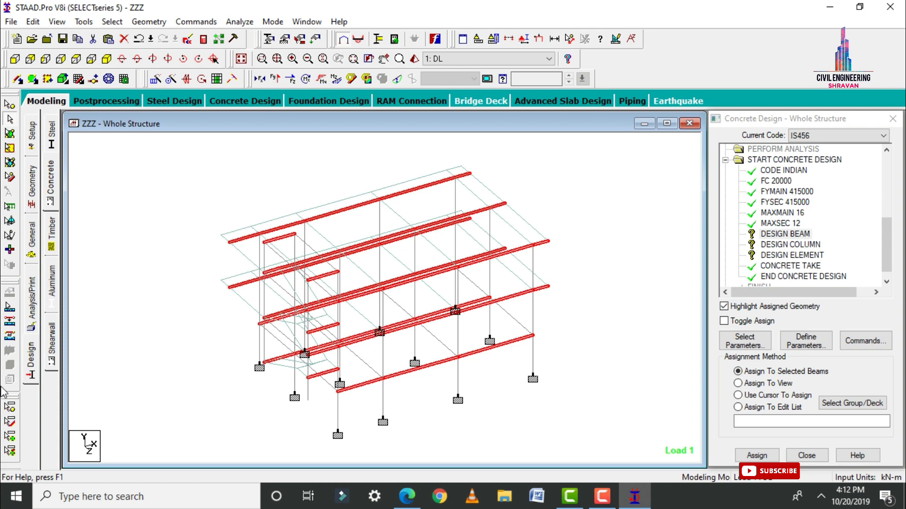
left_click(111, 22)
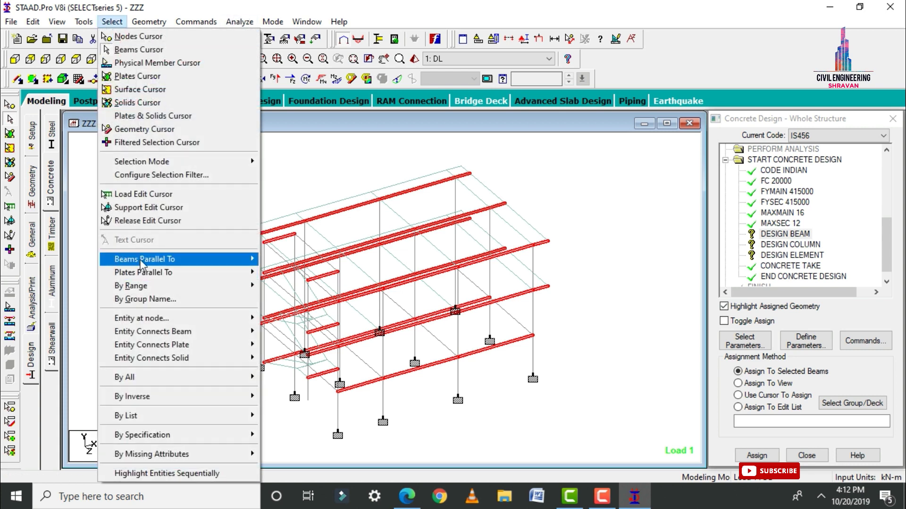
mouse_move(248, 259)
left_click(276, 286)
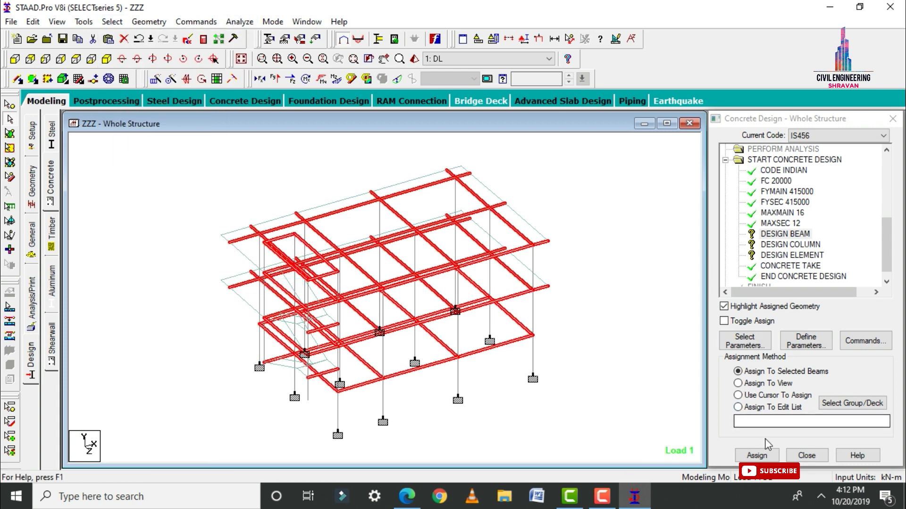
left_click(756, 456)
left_click(810, 325)
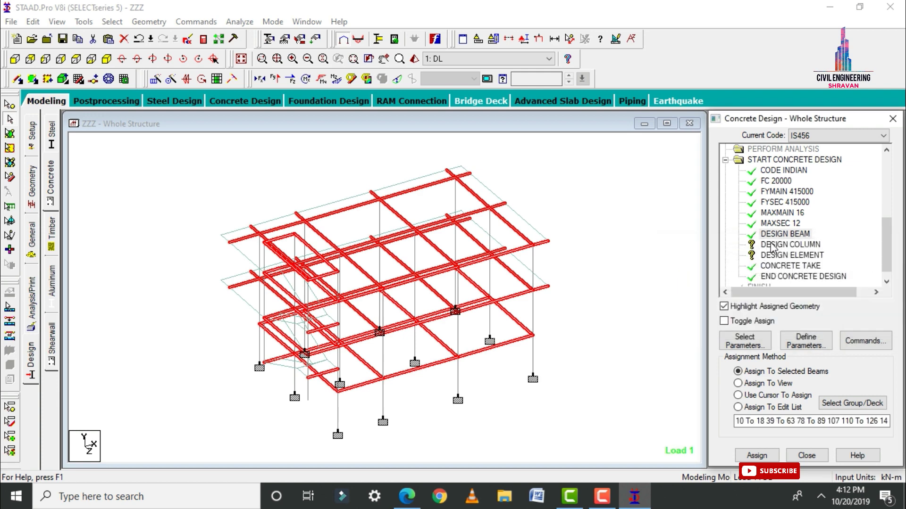
Step: Assign the DESIGN COLUMN command to all members parallel to the Y direction
left_click(112, 21)
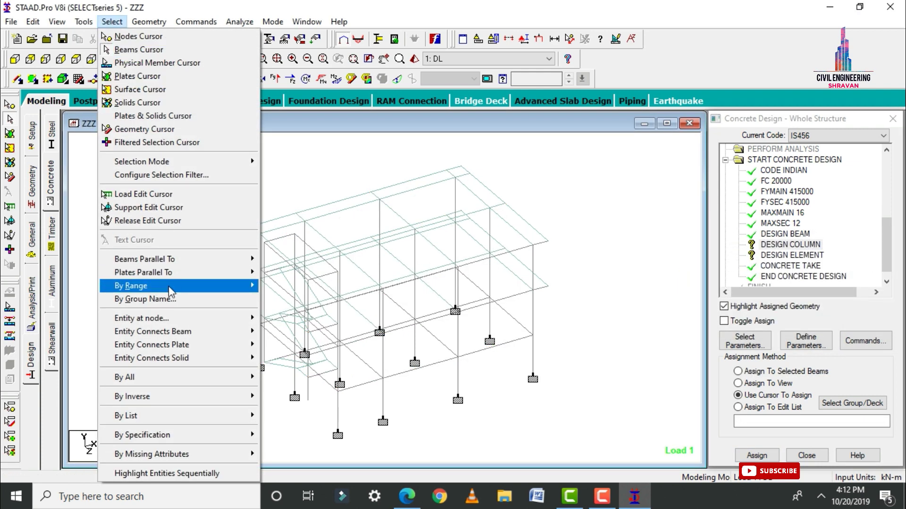
mouse_move(245, 259)
left_click(279, 277)
left_click(756, 456)
left_click(812, 325)
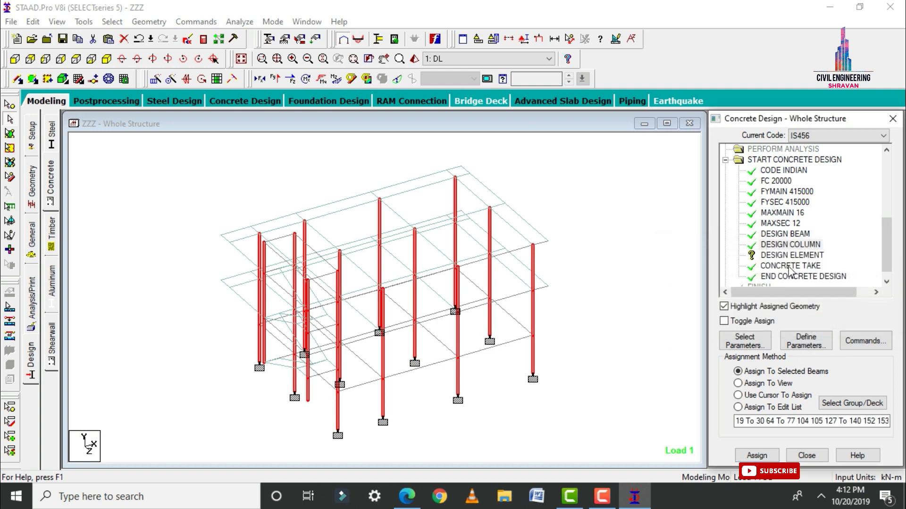
Step: Assign the DESIGN ELEMENT command to the whole view
left_click(761, 383)
left_click(756, 456)
left_click(811, 322)
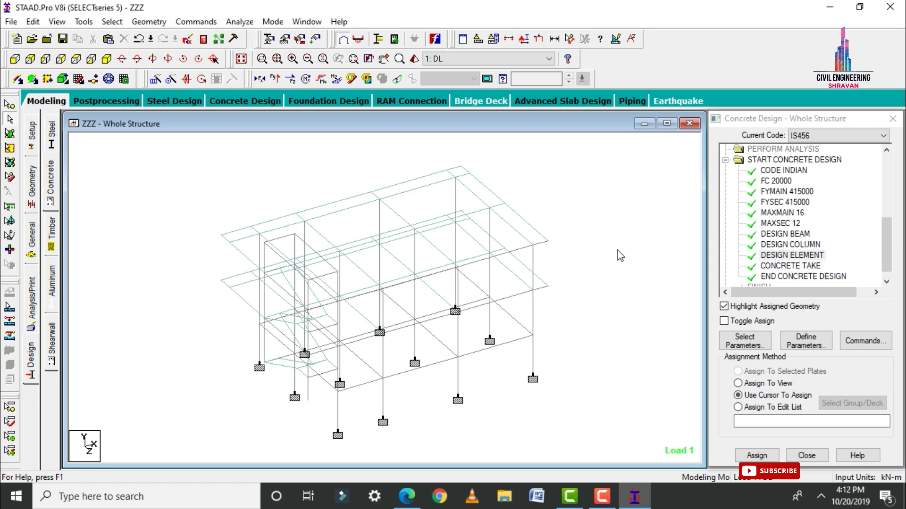
Step: Add a second PERFORM ANALYSIS command after the concrete design block
left_click(36, 304)
left_click(409, 390)
left_click(519, 390)
Step: Run the analysis and go to post-processing mode with the results
left_click(239, 21)
left_click(257, 32)
left_click(368, 278)
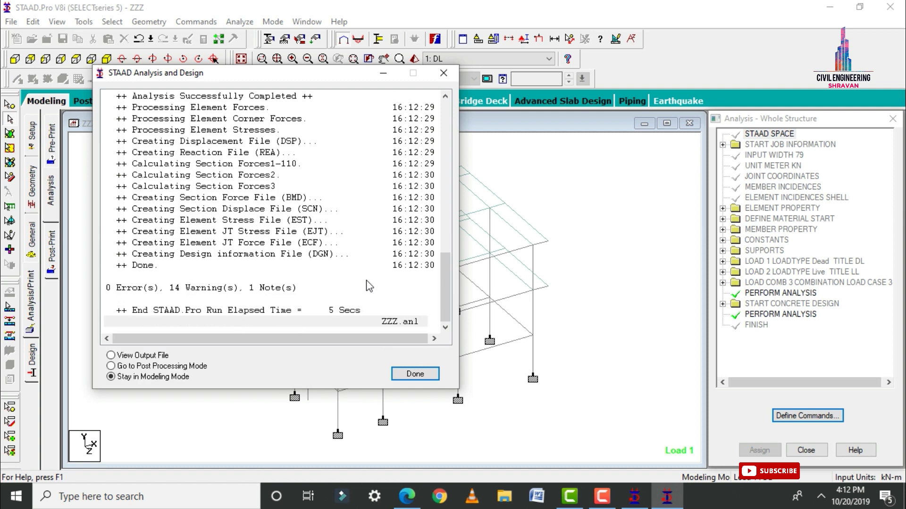
left_click(167, 366)
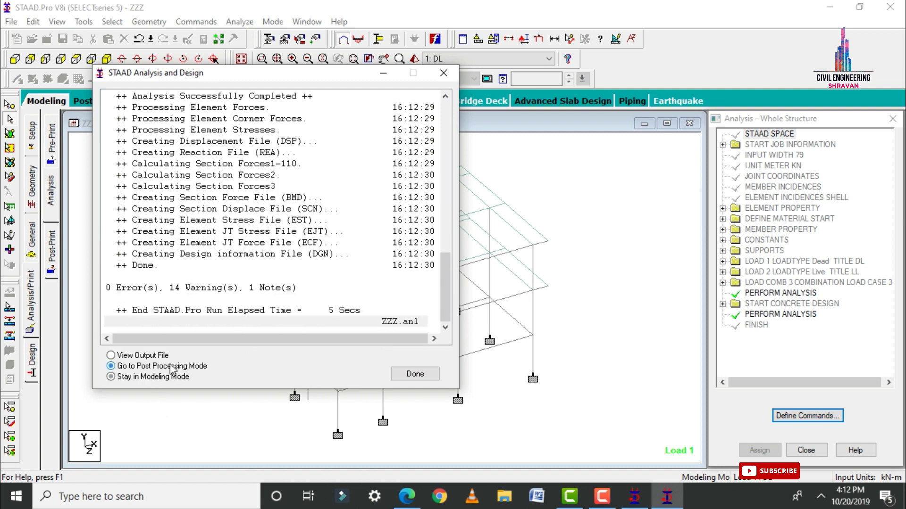
left_click(415, 374)
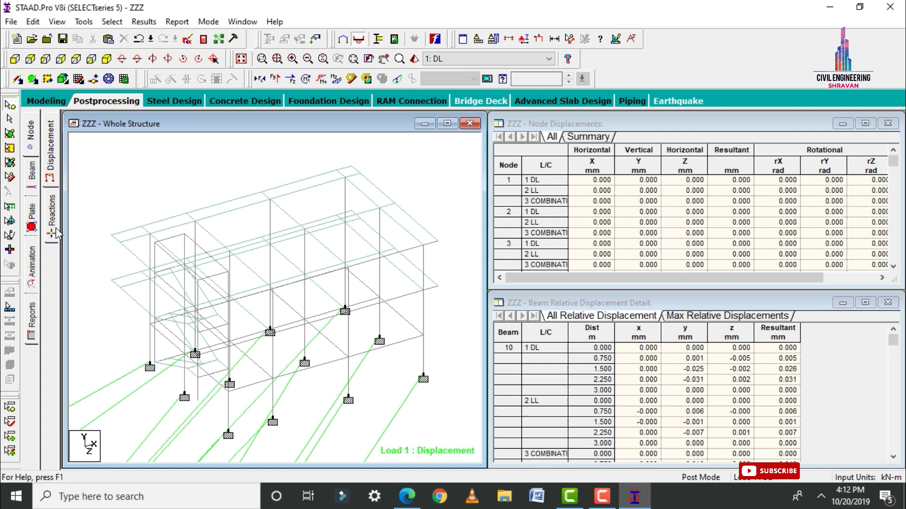
Step: View the beams' Z bending moment diagrams, hide them again, and switch the results to 3: COMBINATION LOAD CASE 3
left_click(397, 79)
left_click(336, 79)
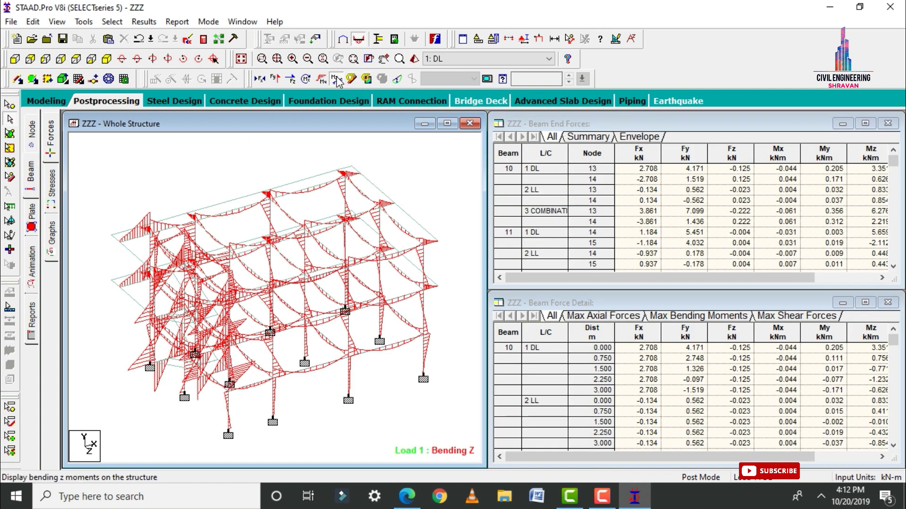
left_click(351, 80)
left_click(453, 61)
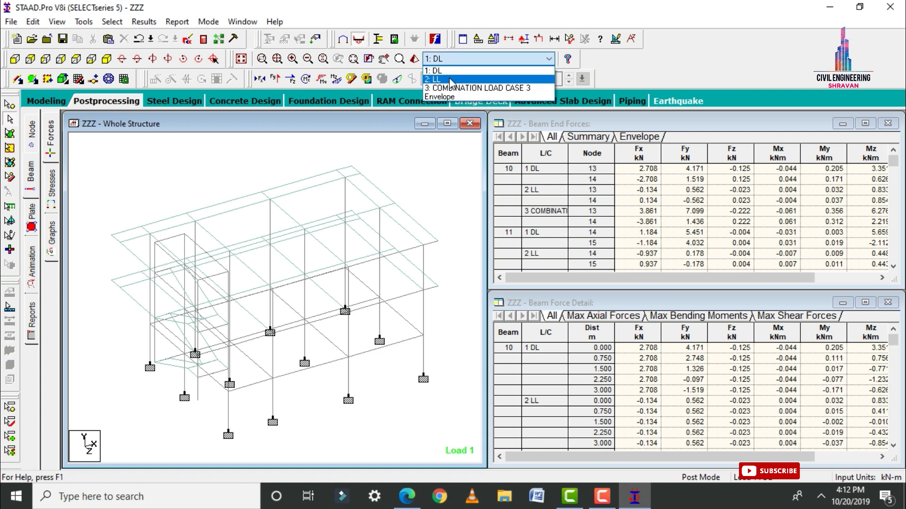
left_click(450, 85)
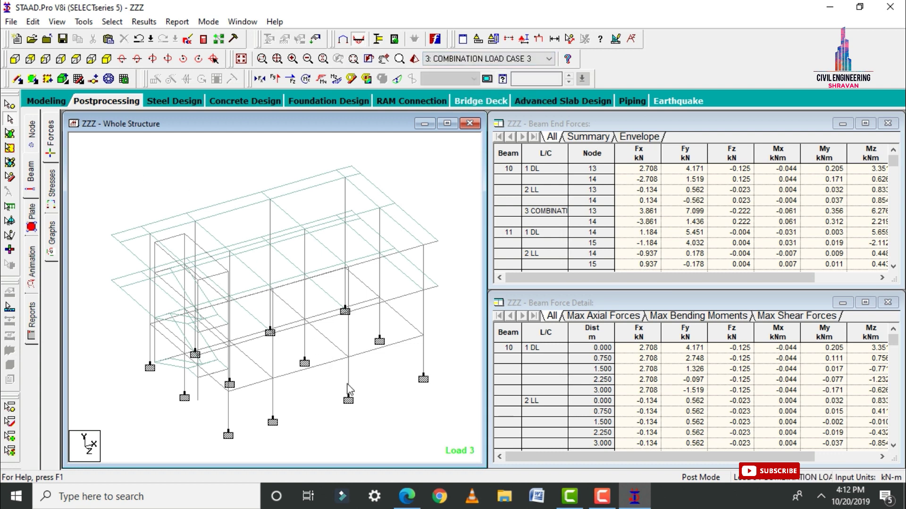
Step: Examine the concrete design reinforcement of the middle front beam at the lowest level, beam 17
left_click(325, 363)
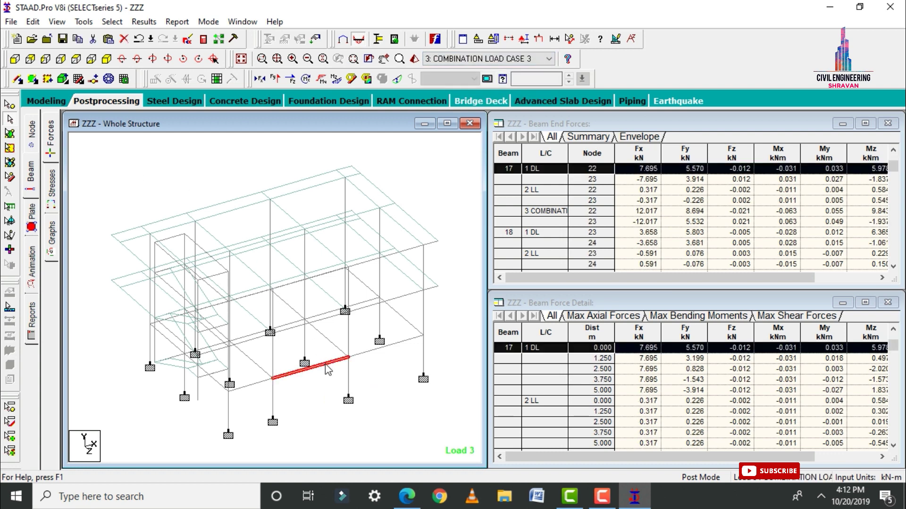
double_click(328, 371)
left_click(524, 114)
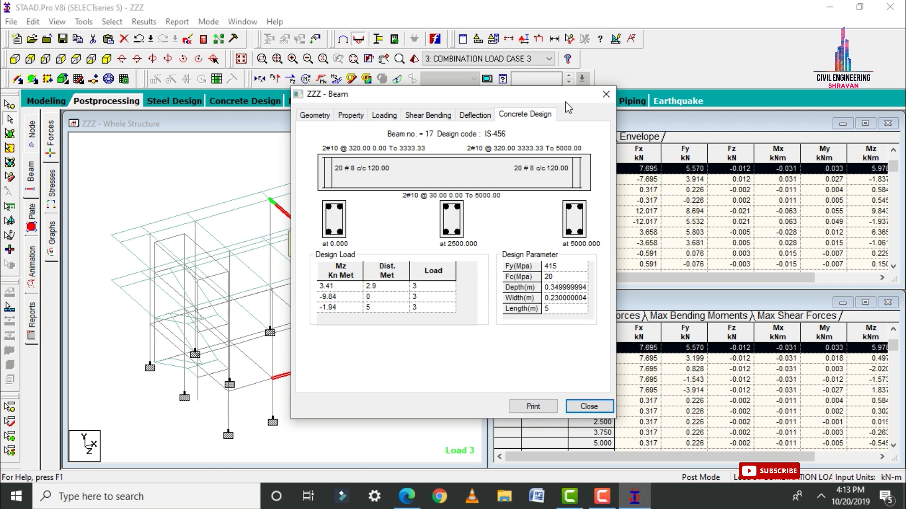
left_click(606, 94)
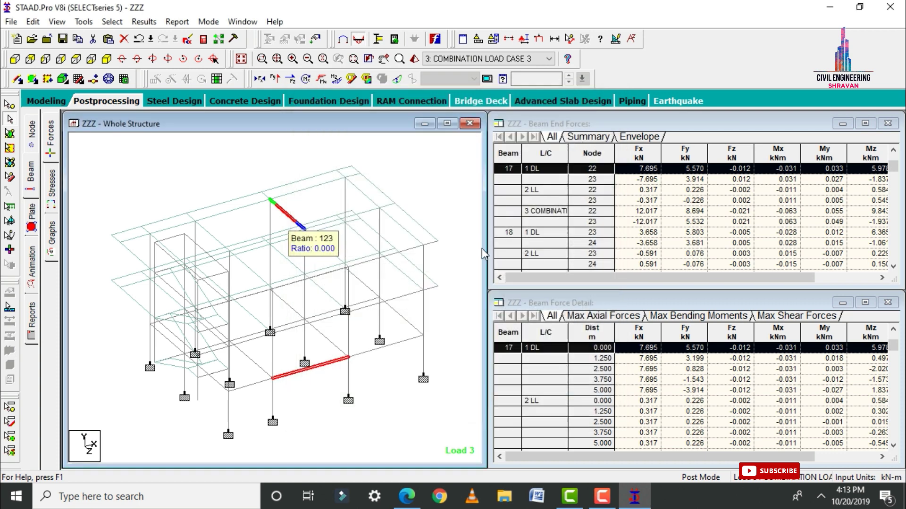
Step: Examine the concrete design reinforcement of first-floor front beam 55 beside the corner column
left_click(407, 295)
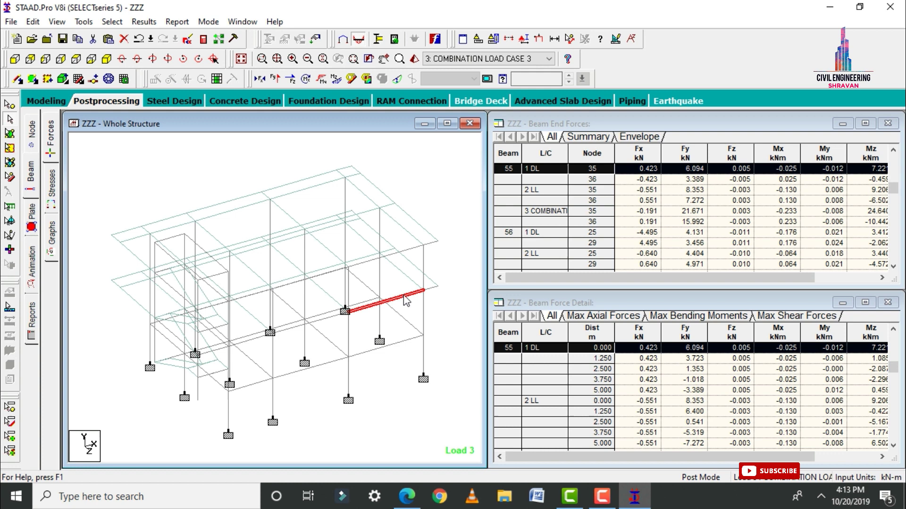
double_click(408, 297)
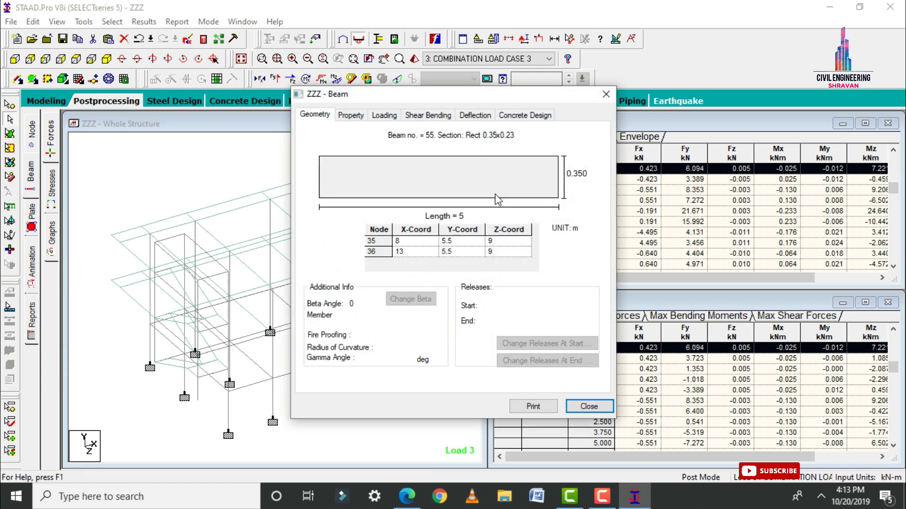
left_click(525, 116)
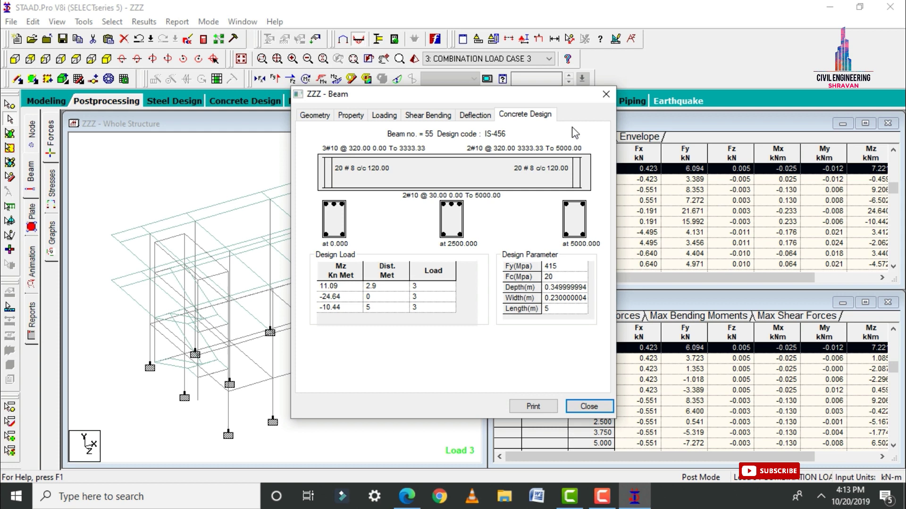
left_click(605, 94)
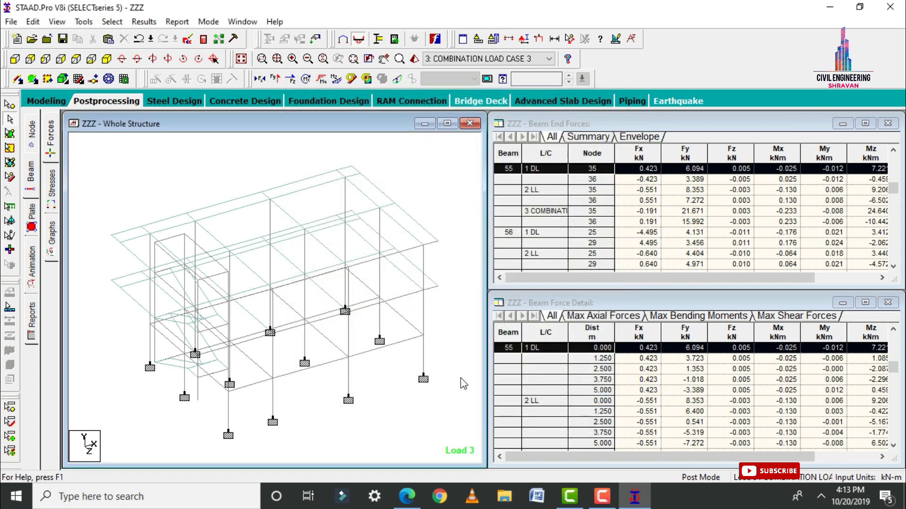
Step: Examine the concrete design of corner column 75, including its design loads, bar size and number of bars
left_click(423, 316)
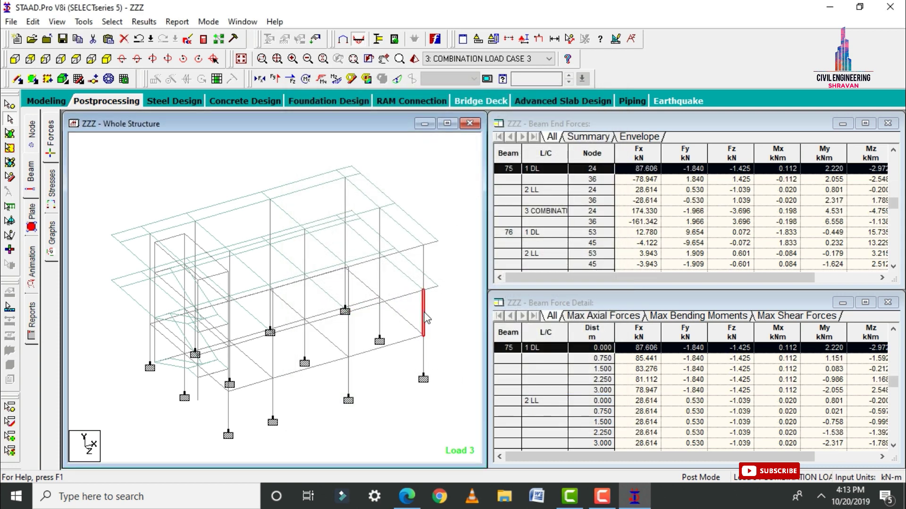
double_click(427, 319)
left_click(522, 114)
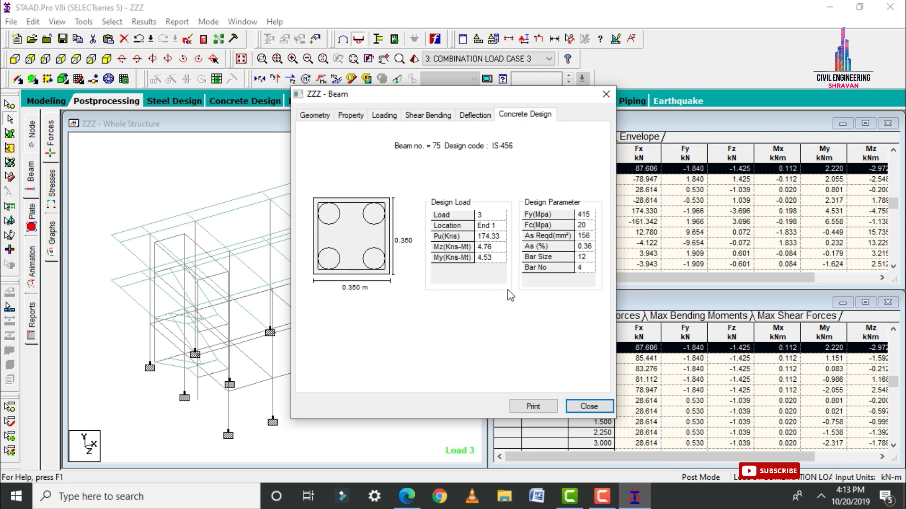
left_click(594, 268)
left_click(589, 256)
left_click(606, 94)
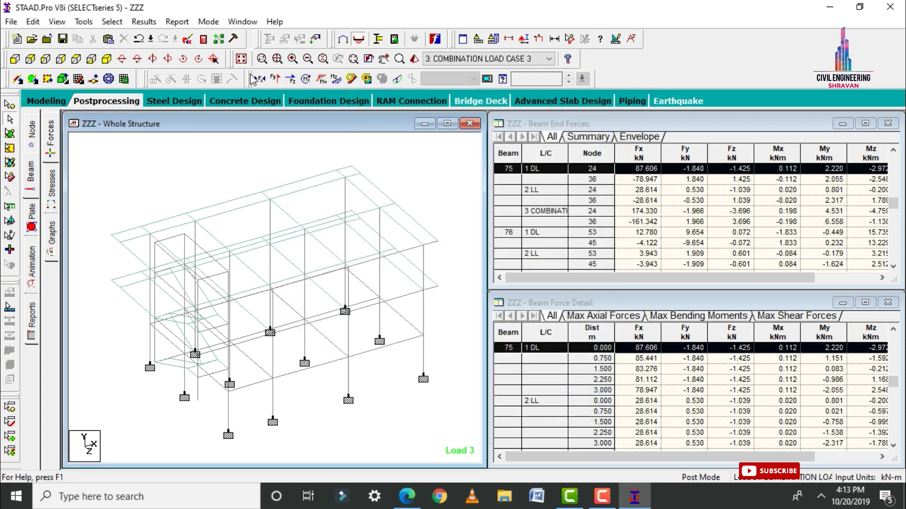
Step: Open the analysis output file and examine the reinforcement tables in its concrete design results
left_click(204, 39)
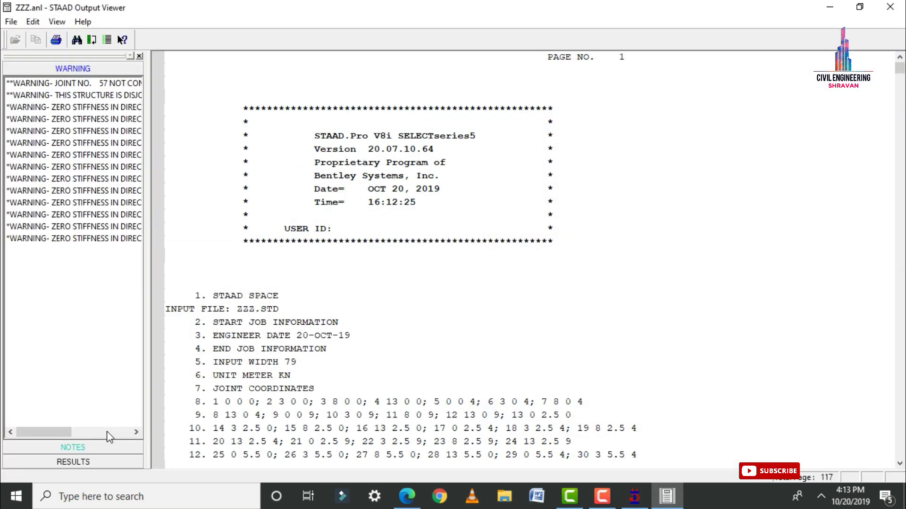
left_click(91, 461)
left_click(42, 113)
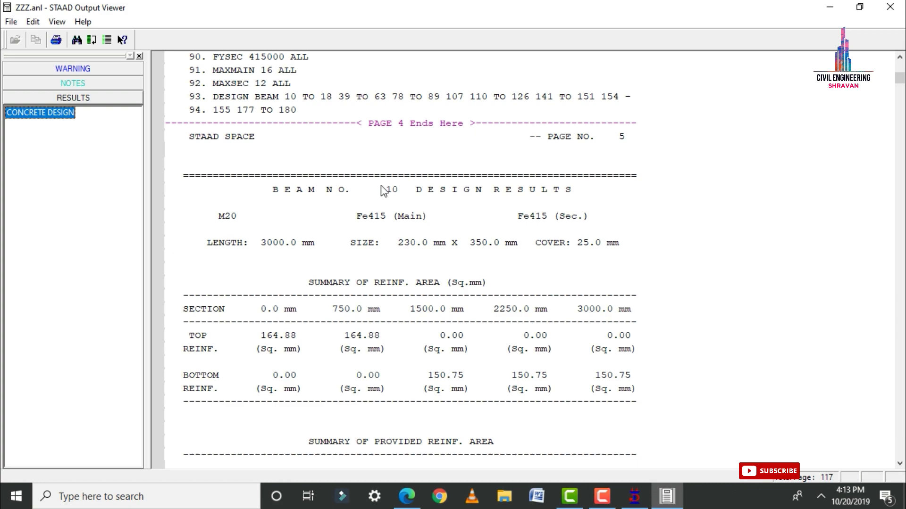
scroll(410, 208, "down", 20)
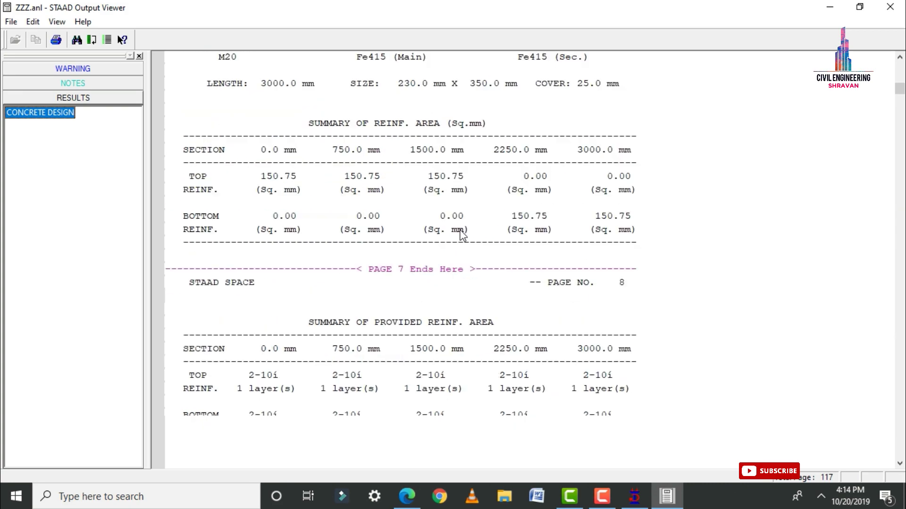
left_click(899, 330)
left_click_drag(902, 330, 901, 362)
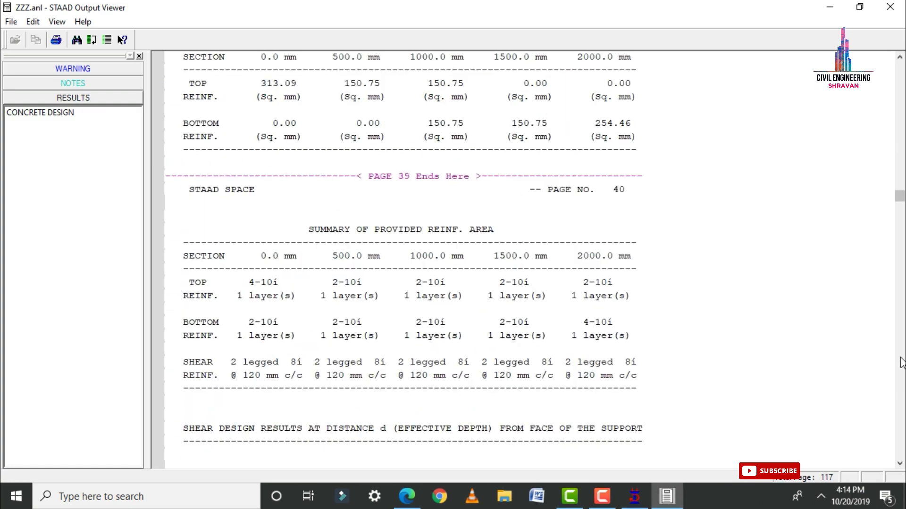
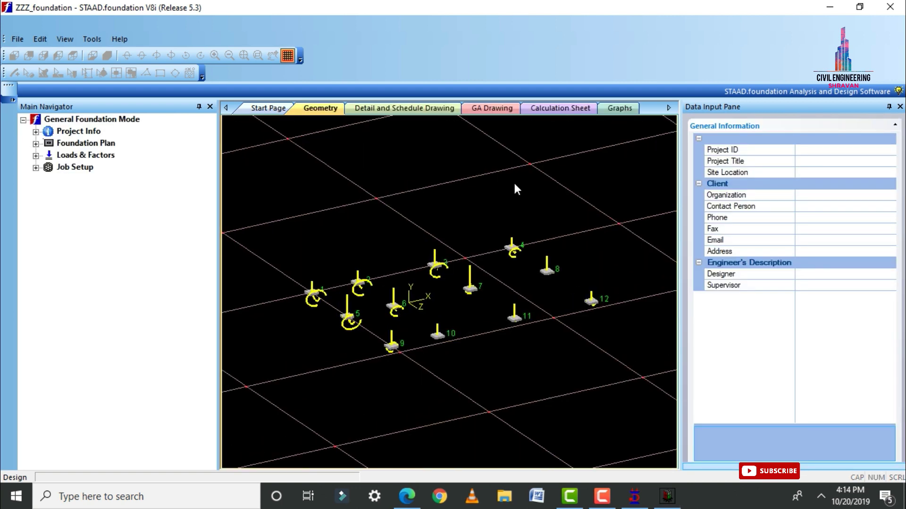
Step: Generate the service and ultimate foundation load combinations from the INDIAN load combination table, numbered from 101 and 201
left_click(36, 156)
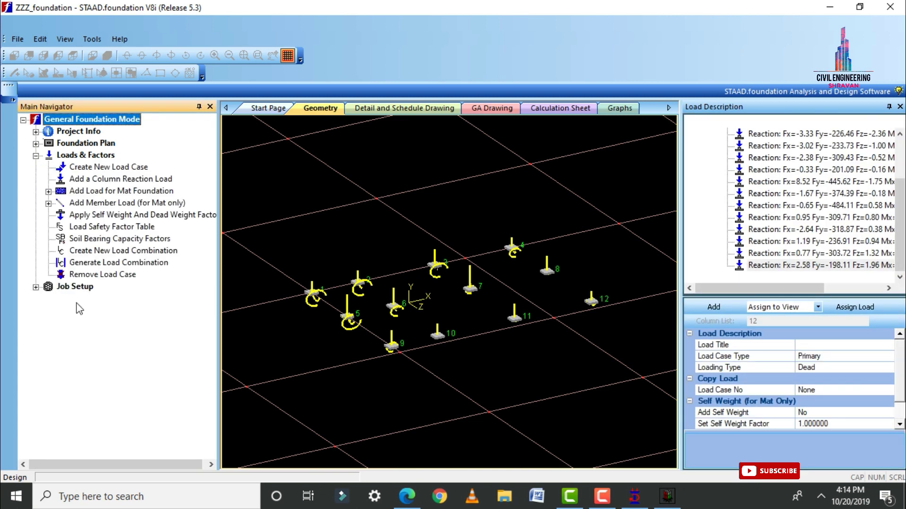
left_click(93, 265)
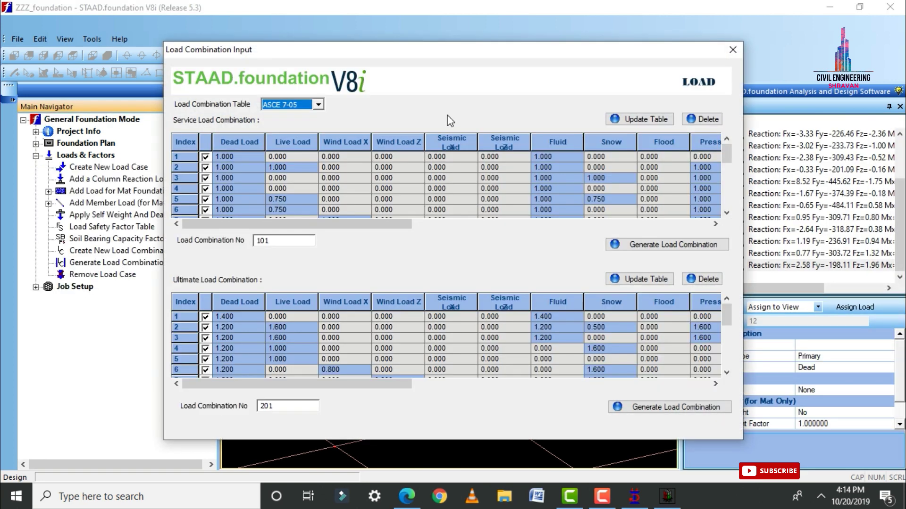
left_click(313, 108)
left_click(283, 133)
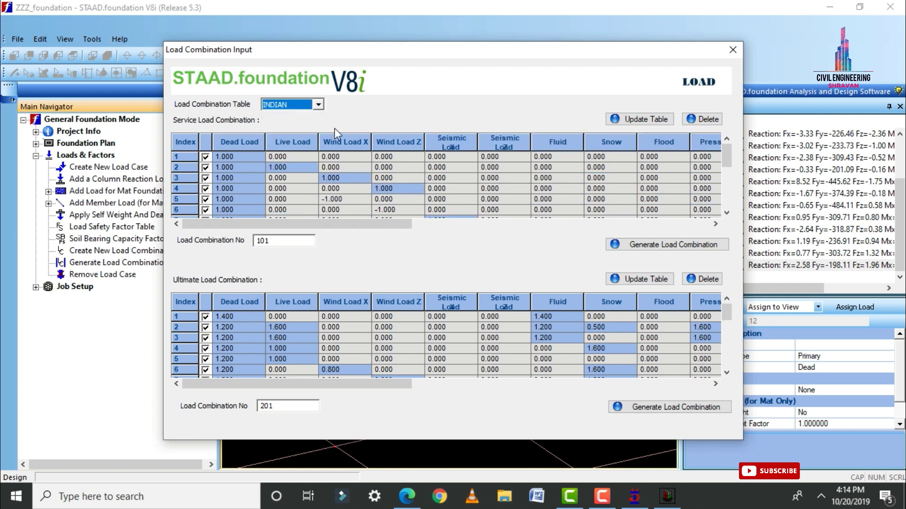
left_click(627, 246)
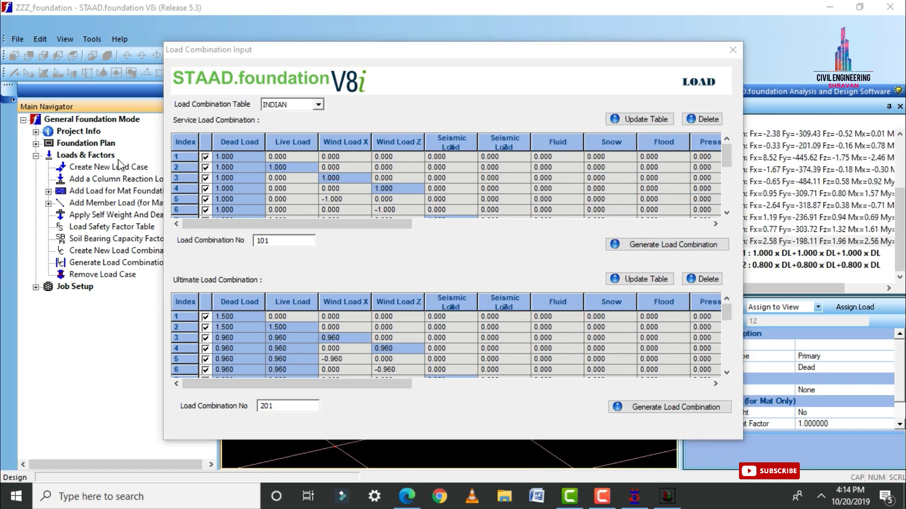
left_click(520, 275)
left_click(679, 407)
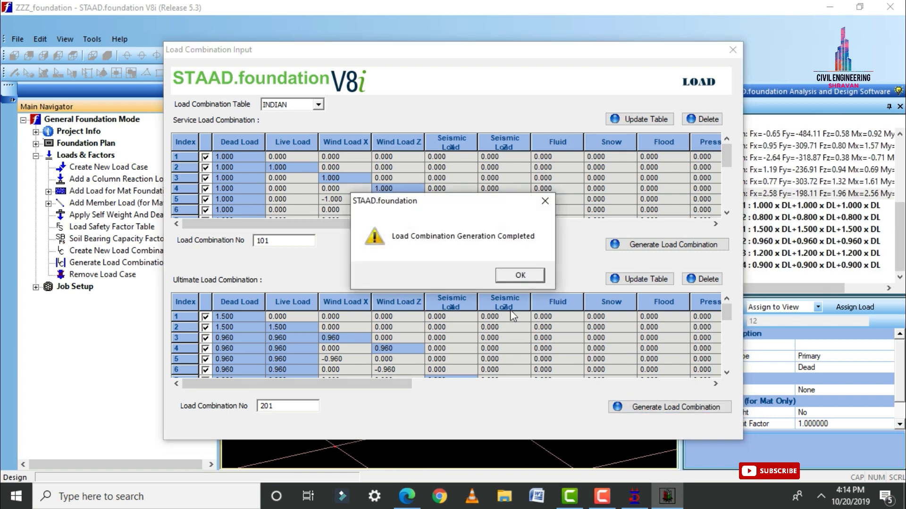
Step: Set up a new isolated footing job named zzz with the Indian design code and SI units
left_click(520, 275)
left_click(732, 50)
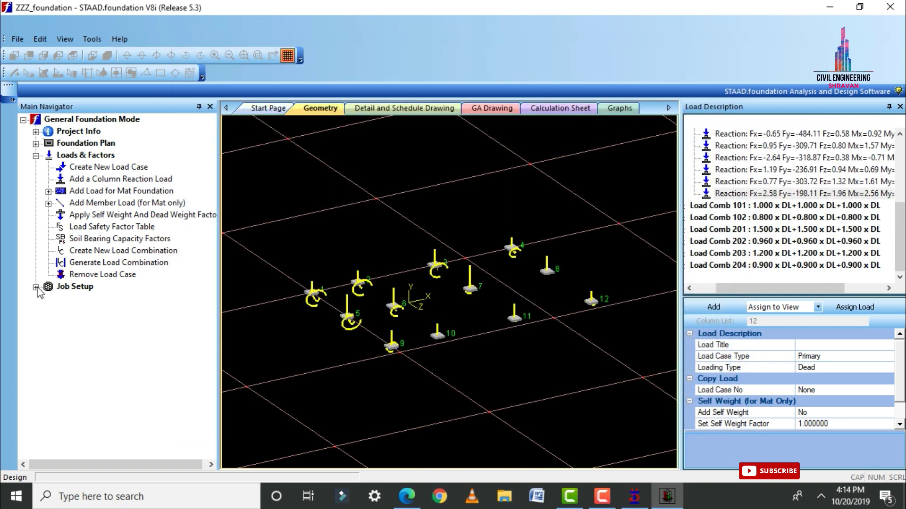
left_click(35, 287)
left_click(99, 298)
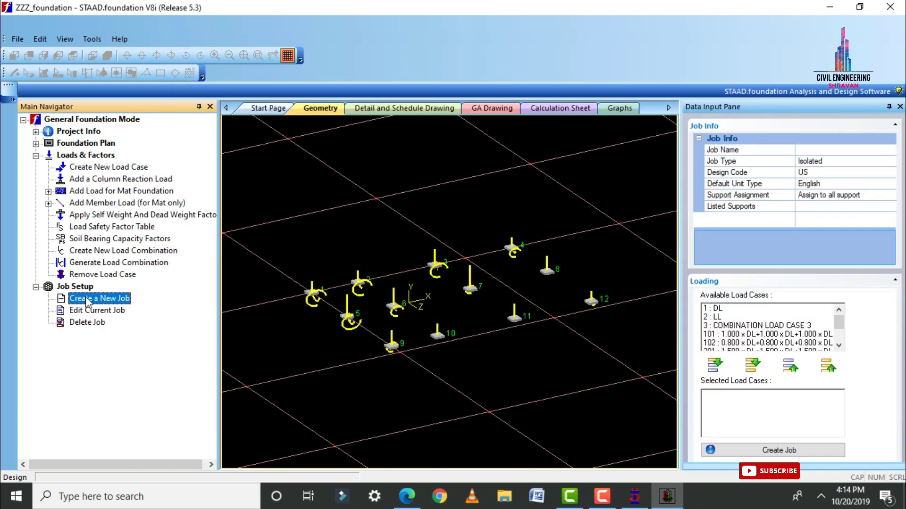
left_click(821, 150)
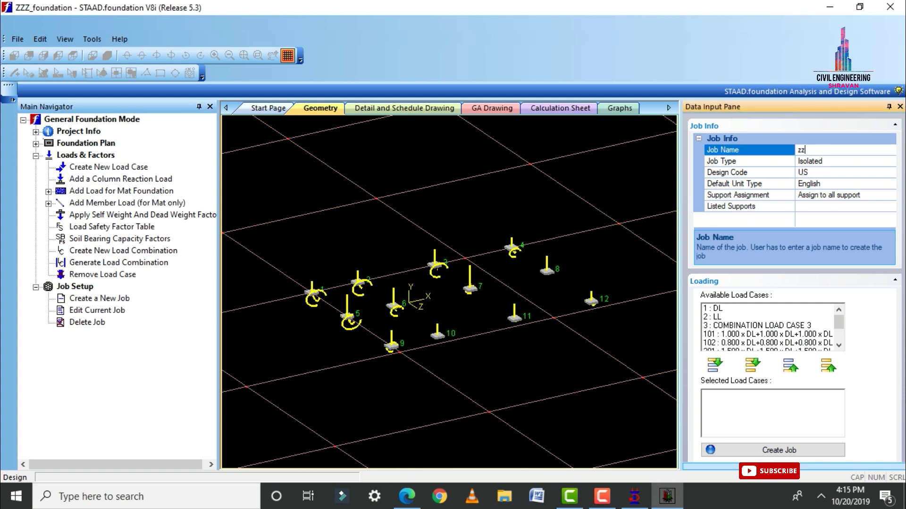
left_click(887, 173)
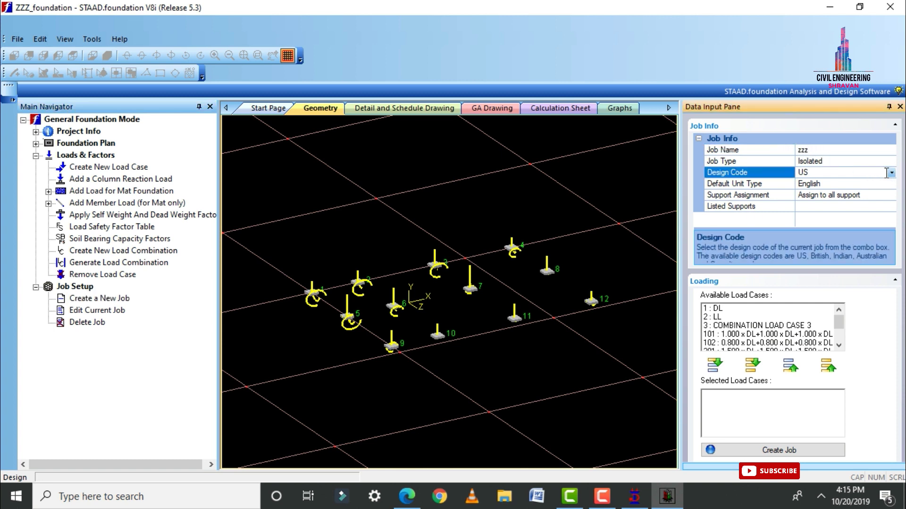
left_click(891, 173)
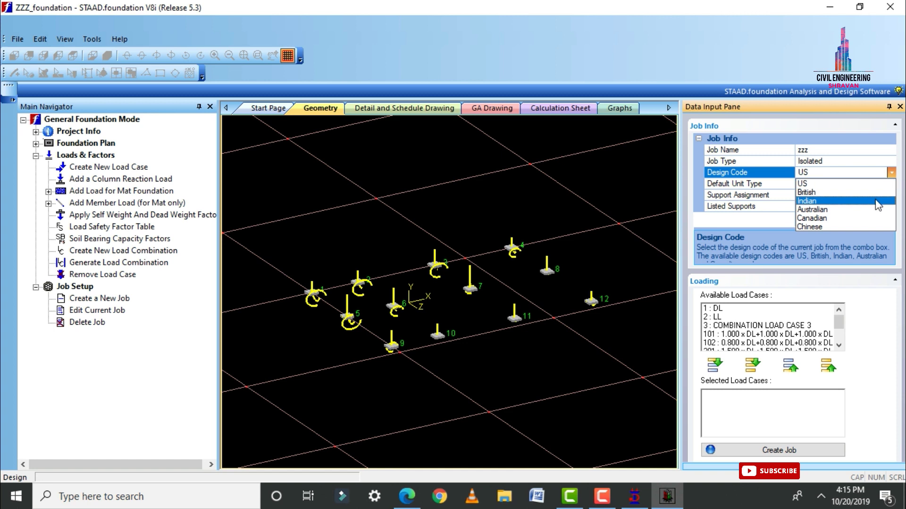
left_click(878, 195)
left_click(890, 185)
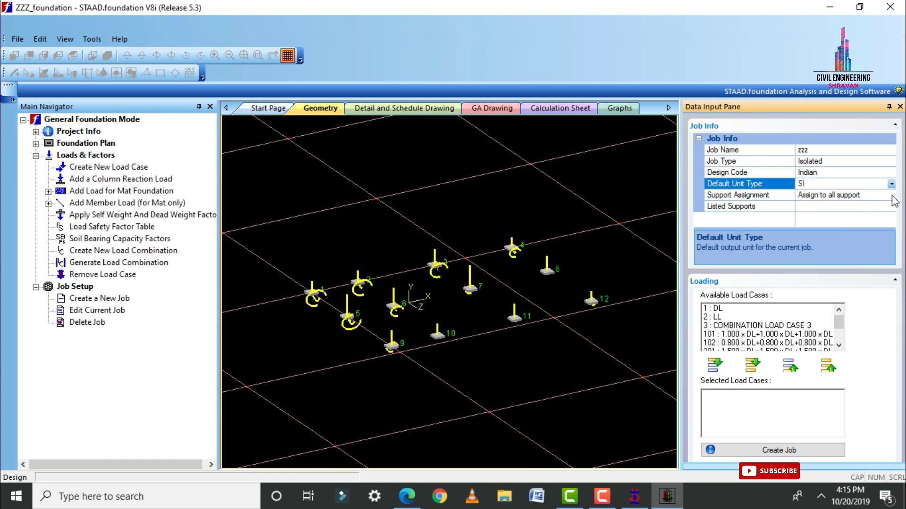
Step: Include load combinations 101, 102 and 201 to 204 in the job and create it for all supports
scroll(732, 334, "down", 2)
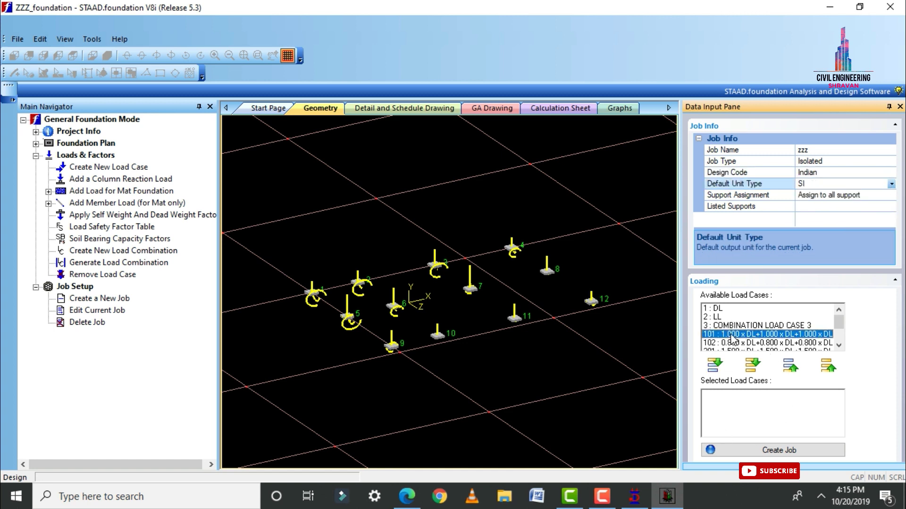
left_click_drag(715, 308, 716, 350)
left_click(714, 366)
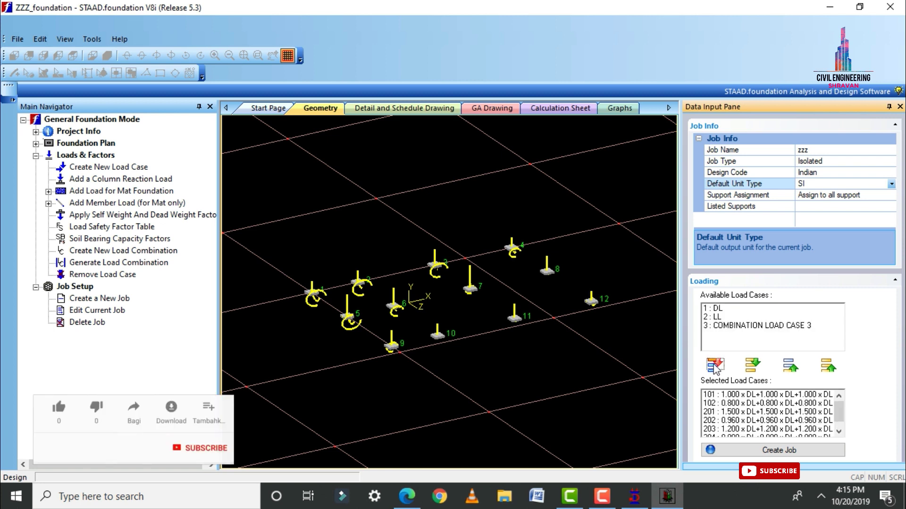
left_click(754, 449)
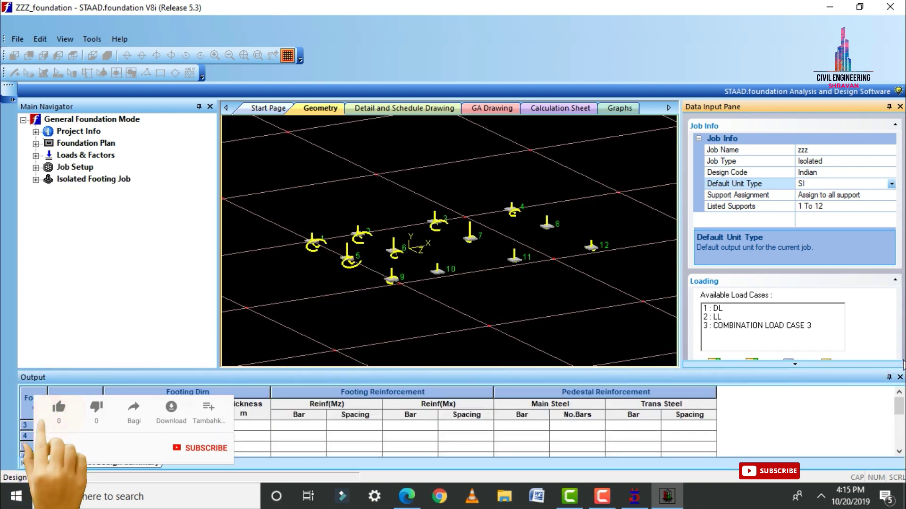
left_click(900, 377)
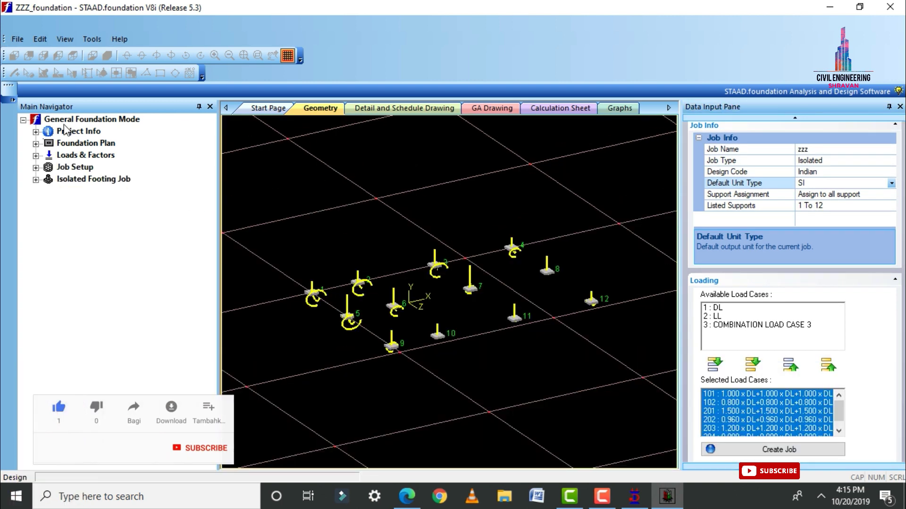
Step: Review the isolated footing design parameters for concrete and rebar, cover and soil, footing geometry, and sliding and overturning
left_click(36, 179)
left_click(198, 448)
left_click(48, 191)
left_click(113, 204)
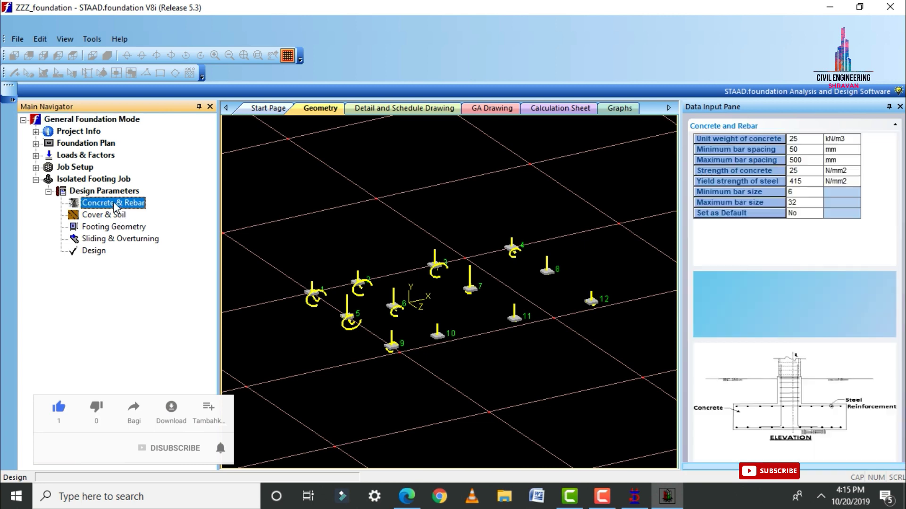
left_click(108, 216)
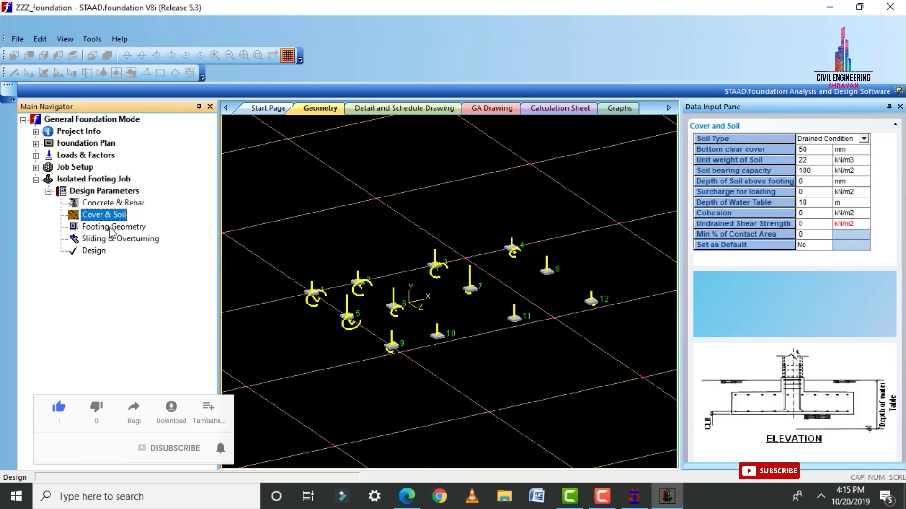
left_click(111, 228)
left_click(114, 241)
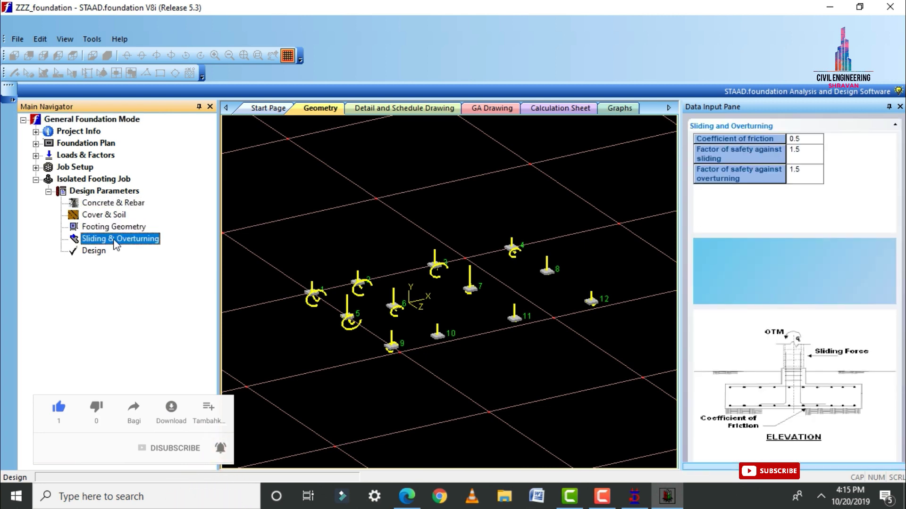
Step: Run the isolated footing design and examine the calculation sheet for footing 7
left_click(90, 252)
left_click(460, 276)
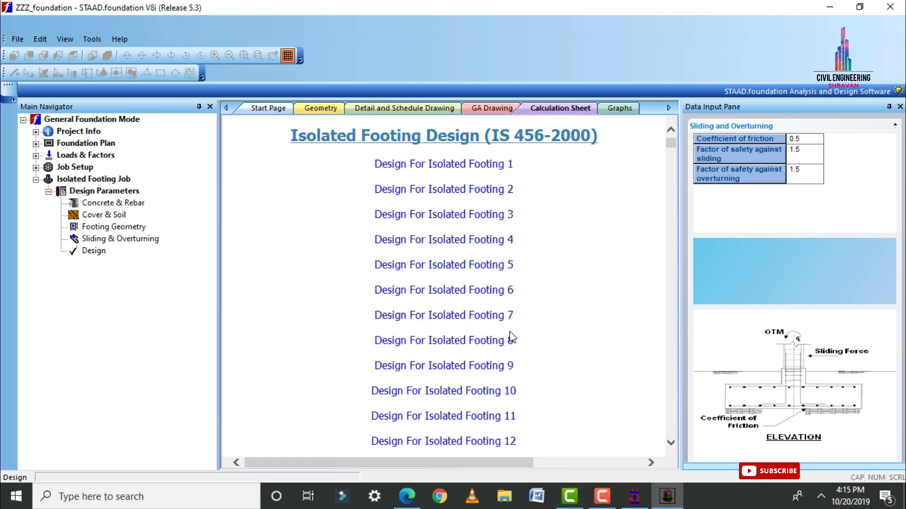
left_click(477, 320)
scroll(517, 327, "down", 15)
scroll(517, 327, "down", 20)
scroll(502, 315, "down", 15)
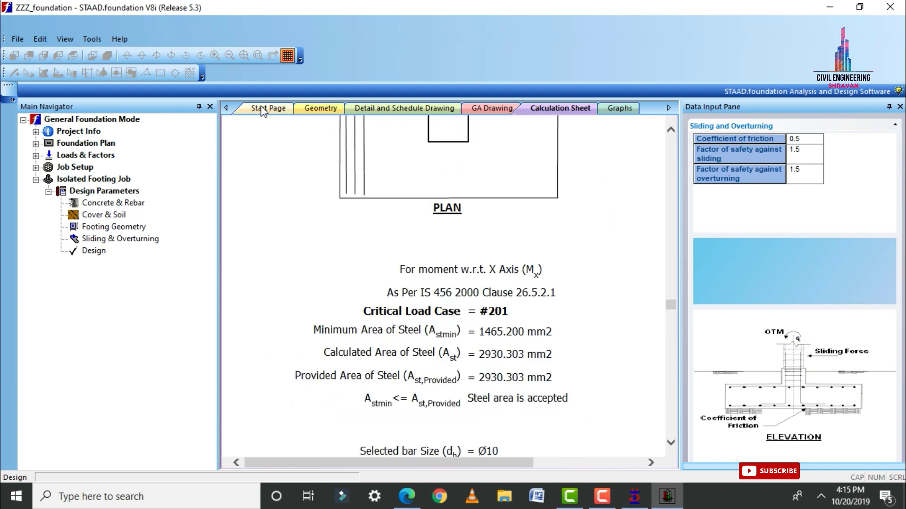
Step: Examine the footing schedule drawing and the general arrangement drawing, and return to the calculation sheet
left_click(262, 110)
left_click(332, 109)
left_click(373, 109)
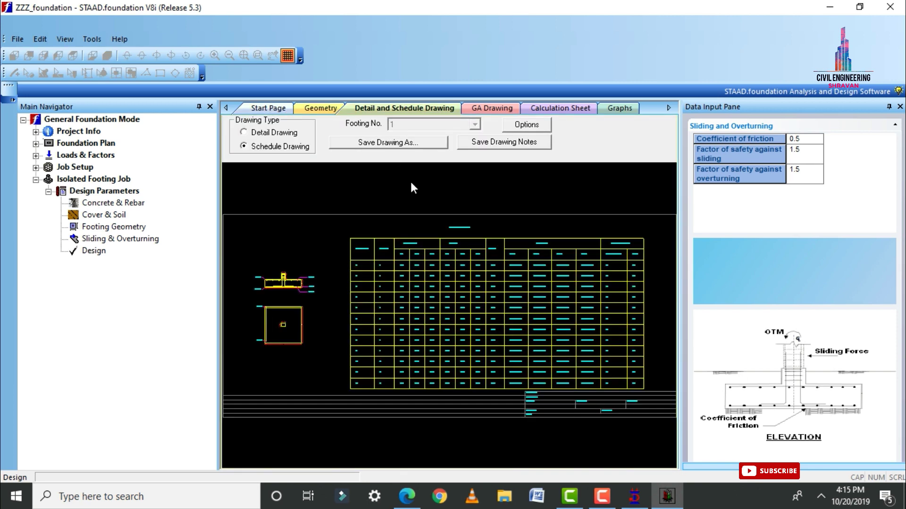
scroll(277, 267, "down", 5)
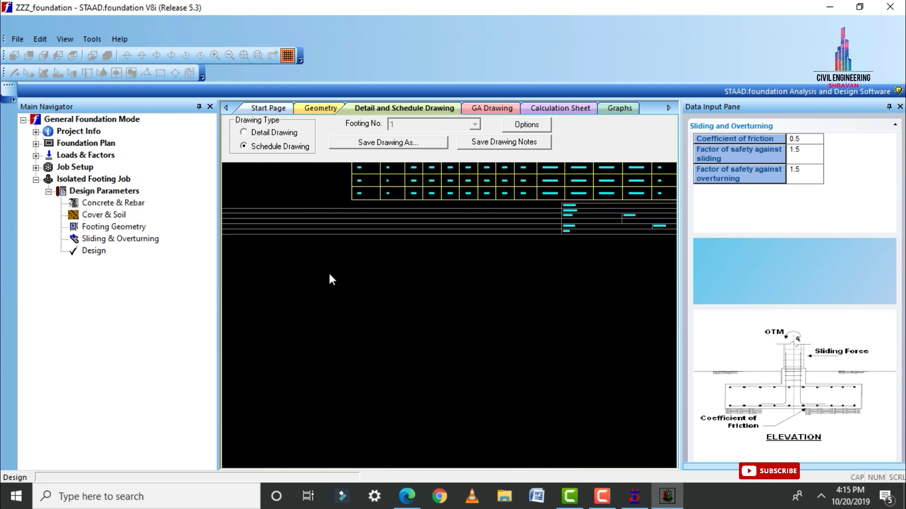
middle_click_drag(330, 274, 309, 178)
scroll(310, 179, "down", 1)
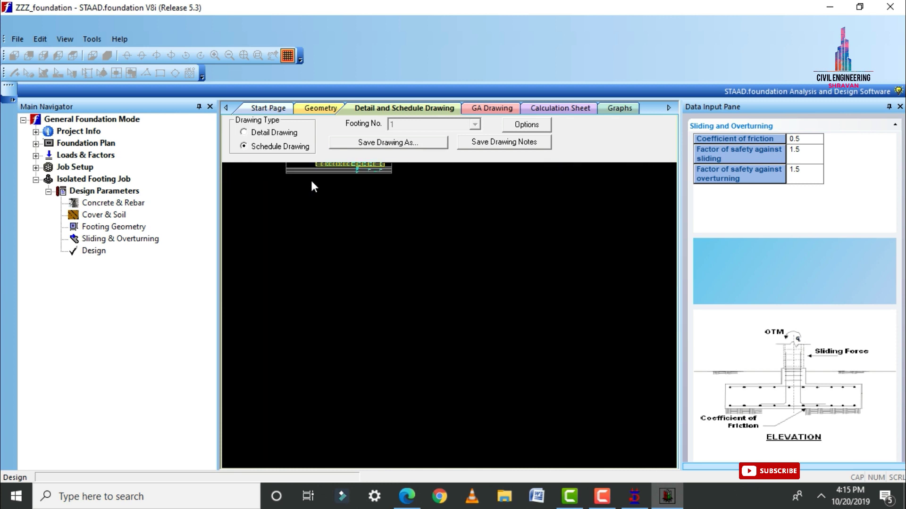
left_click(491, 108)
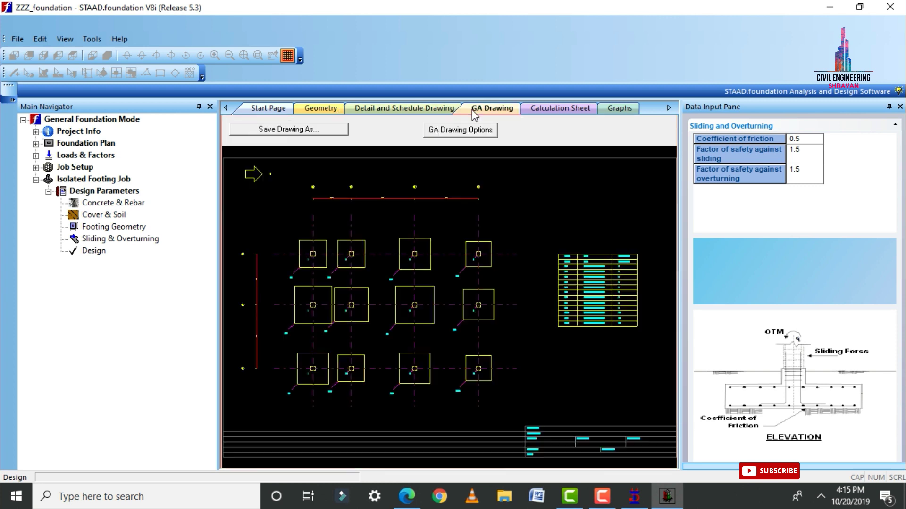
left_click(566, 109)
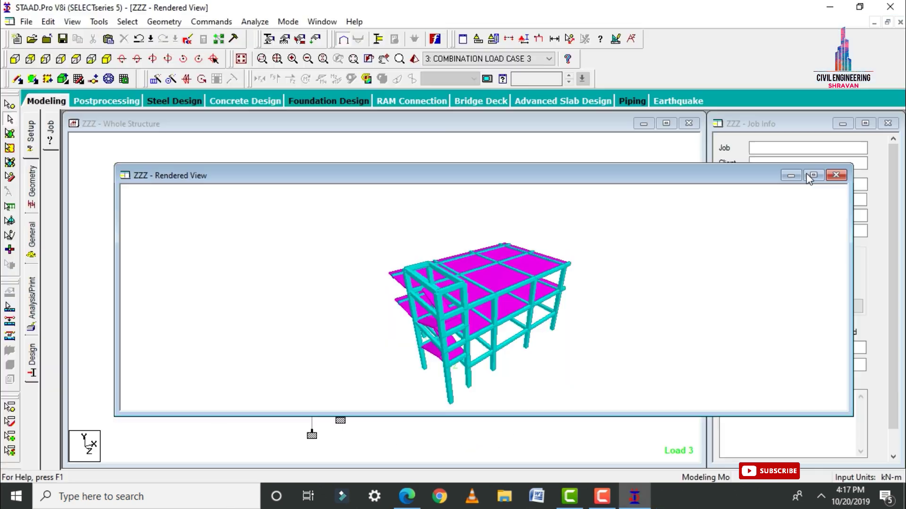
Step: Maximize the 3D rendered view in STAAD.Pro and examine the whole house structure from several sides
left_click(813, 175)
left_click_drag(354, 384, 798, 342)
left_click_drag(473, 319, 653, 220)
left_click_drag(417, 266, 306, 317)
left_click_drag(565, 326, 399, 296)
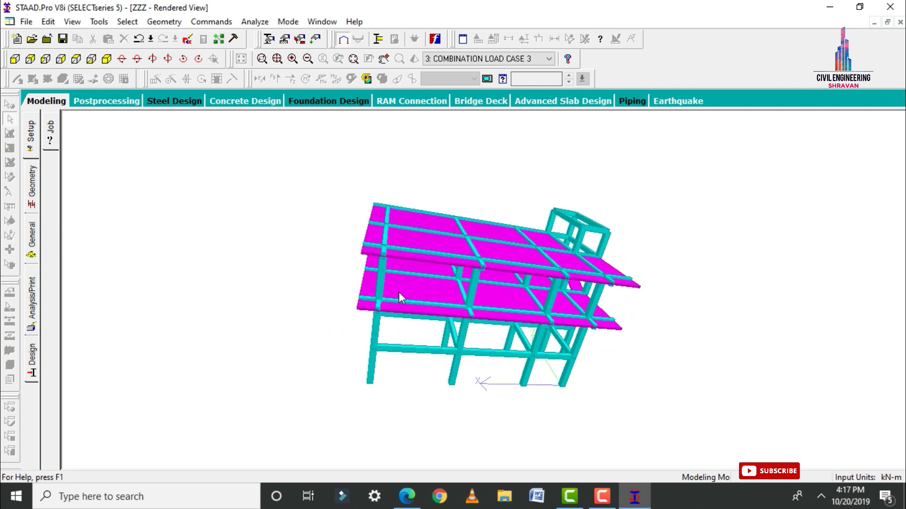